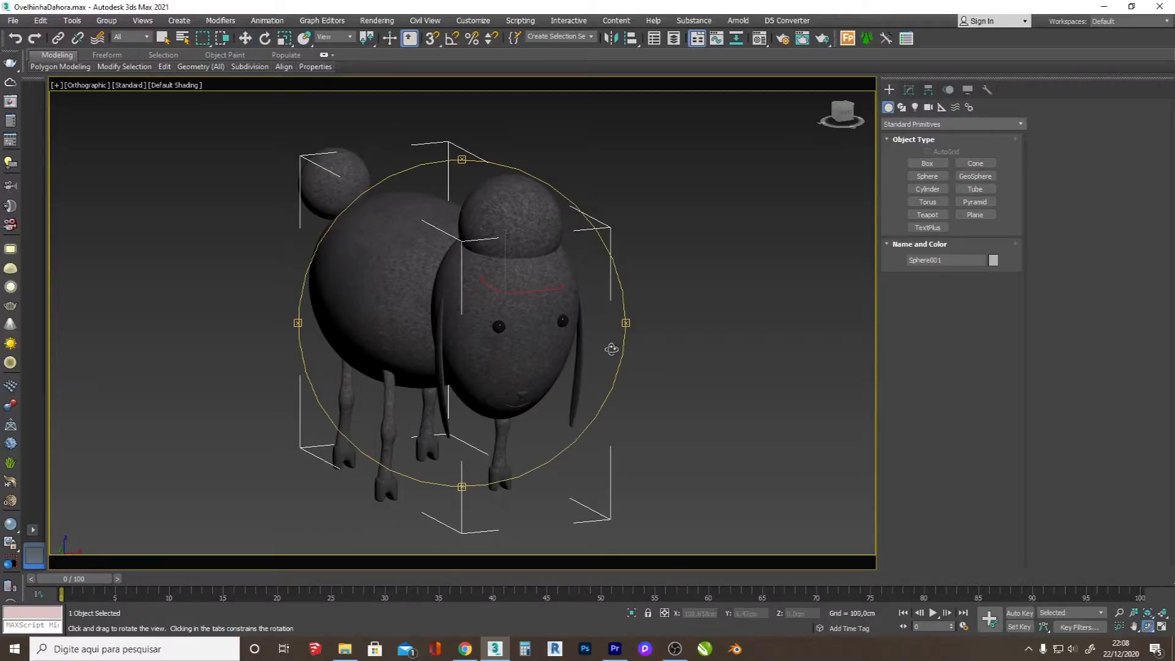
Step: Draw a sphere with a radius of about 17.6 cm beside the sheep's head in the front view and move it slightly outward
left_click_drag(564, 339, 473, 333)
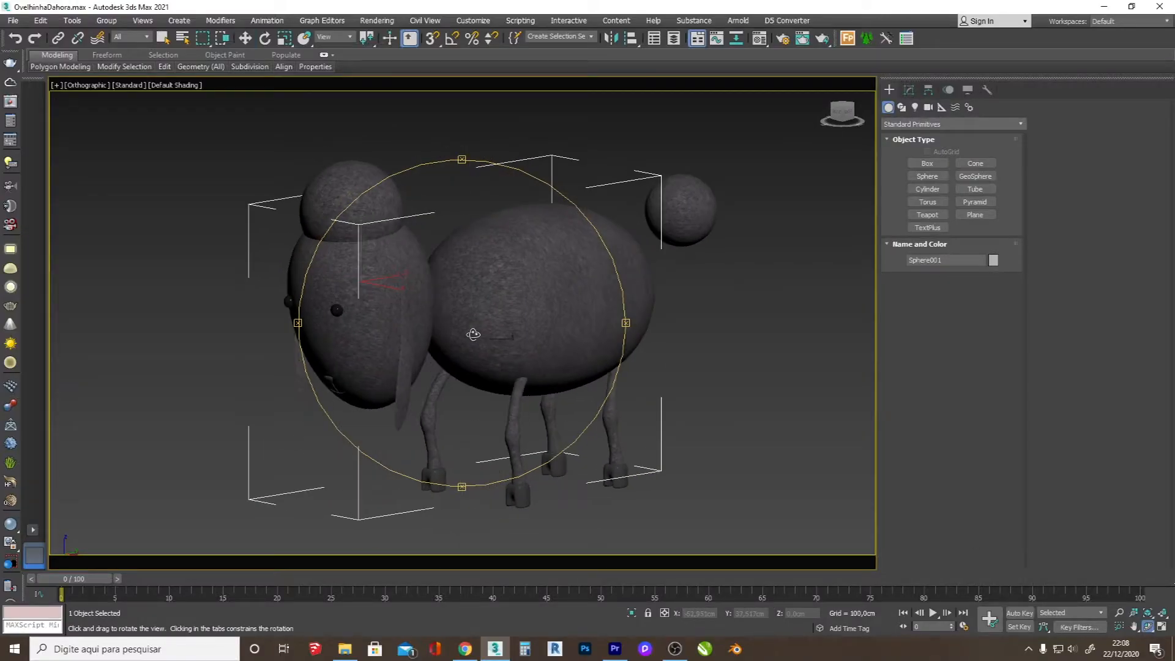
left_click(928, 177)
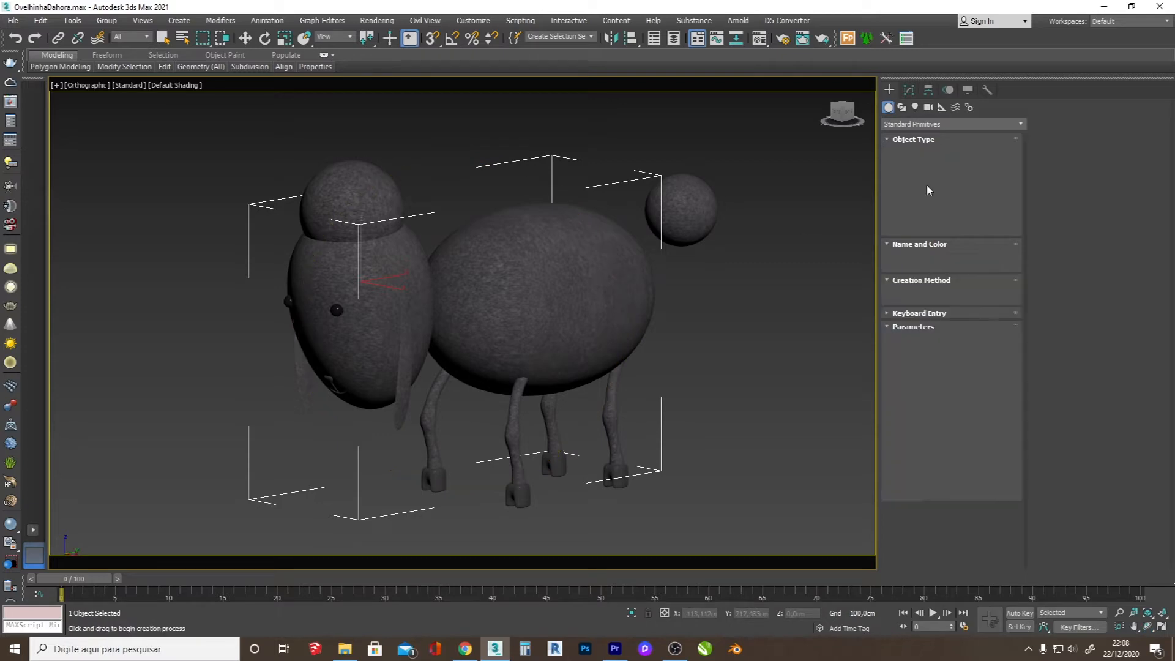
key("f")
scroll(507, 354, "up", 3)
left_click_drag(519, 336, 546, 382)
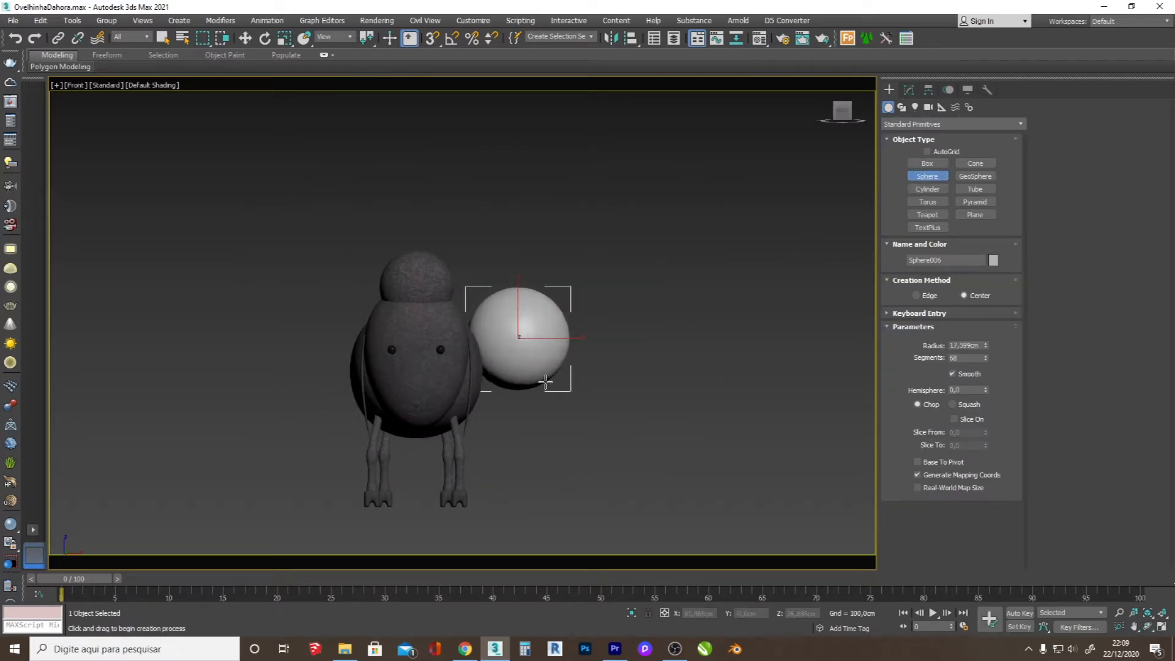
key("w")
left_click_drag(530, 326, 564, 327)
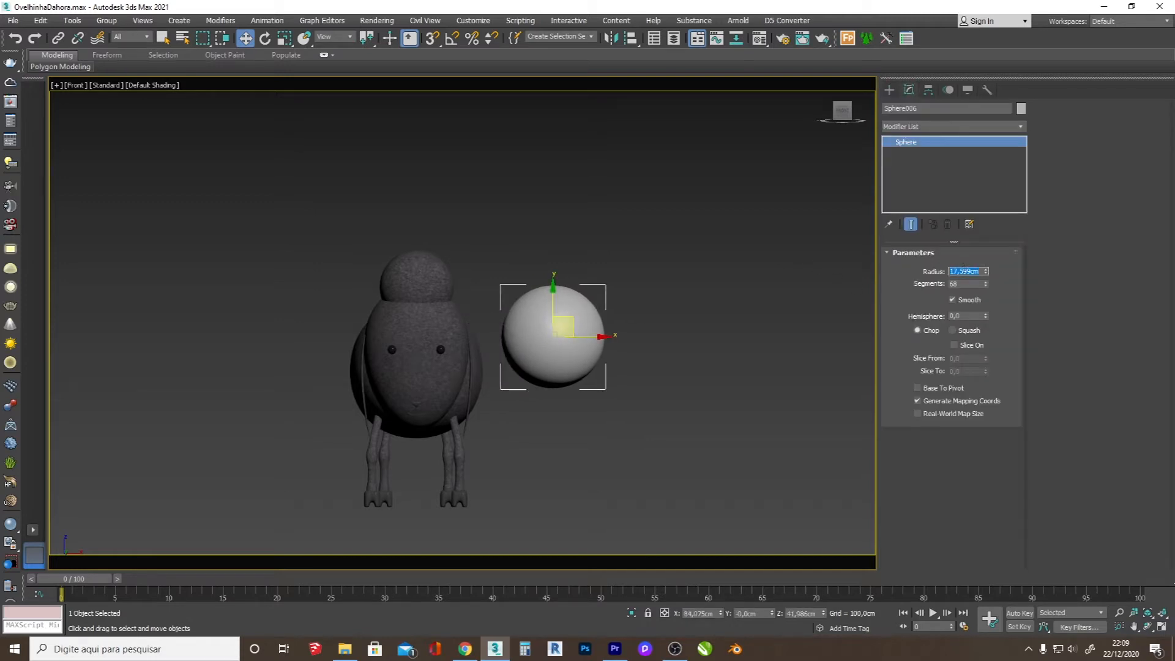
Step: Set the sphere's radius to 16 cm and its segments to 90, and show edged faces in the viewport
type("16")
key("Return")
left_click(976, 284)
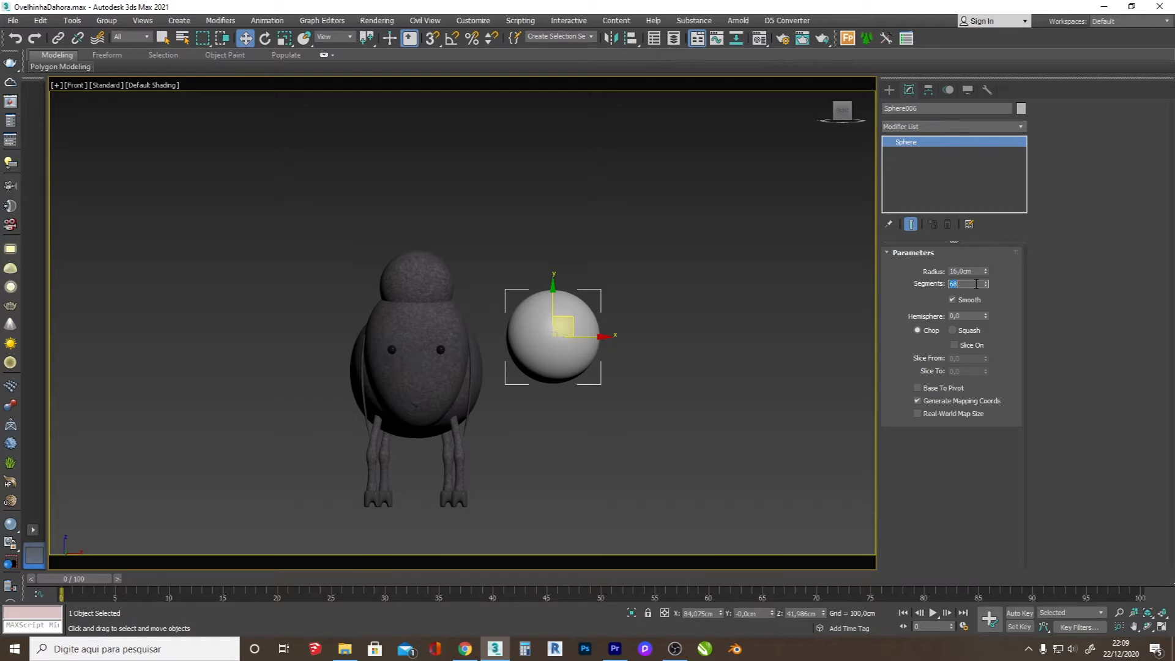
left_click(607, 379)
key("F4")
scroll(566, 338, "up", 4)
left_click(565, 341)
left_click(689, 345)
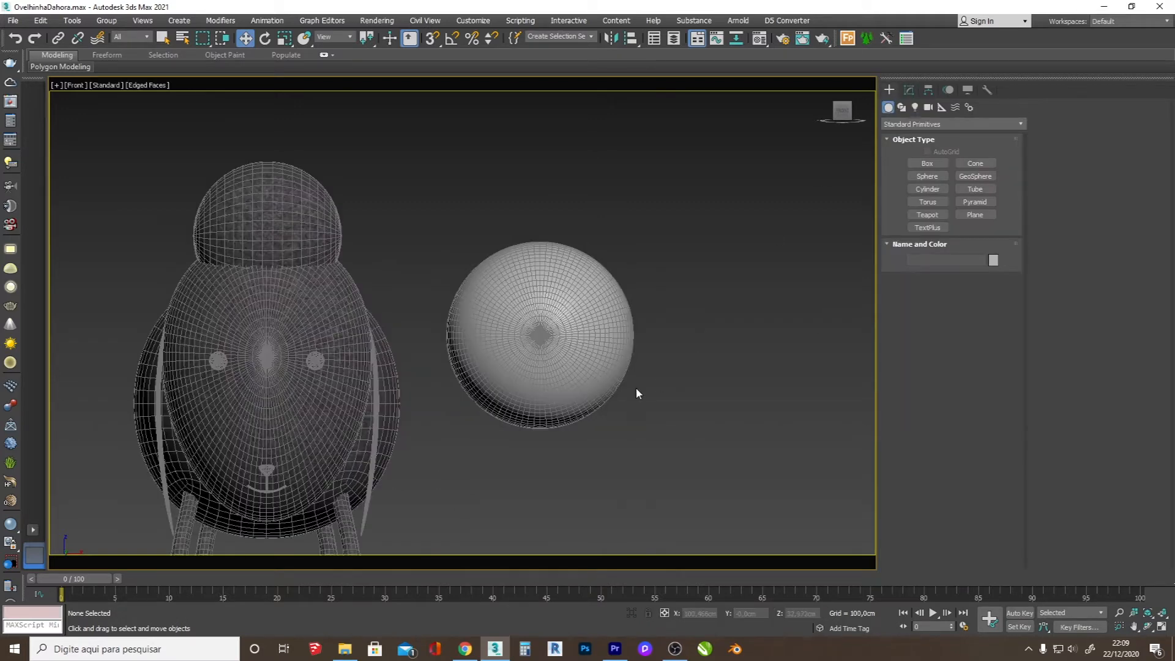
Step: Apply an FFD 3x3x3 modifier to the sphere and pull its bottom control points down to form an elongated egg-shaped head
left_click(604, 361)
left_click(910, 92)
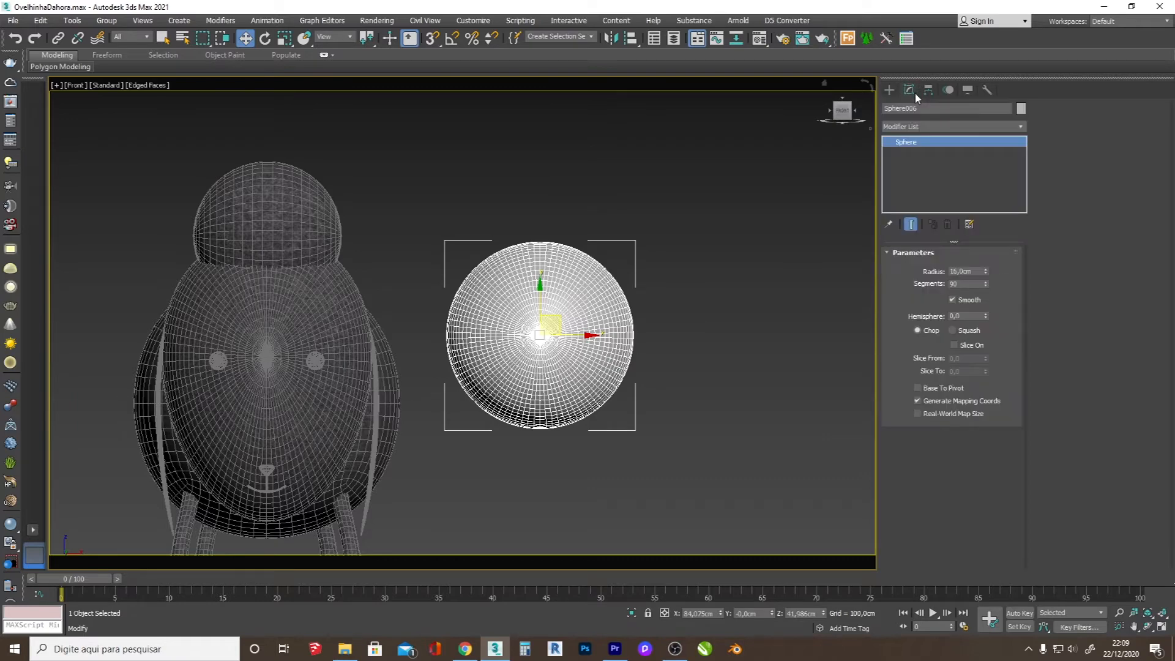
left_click(919, 126)
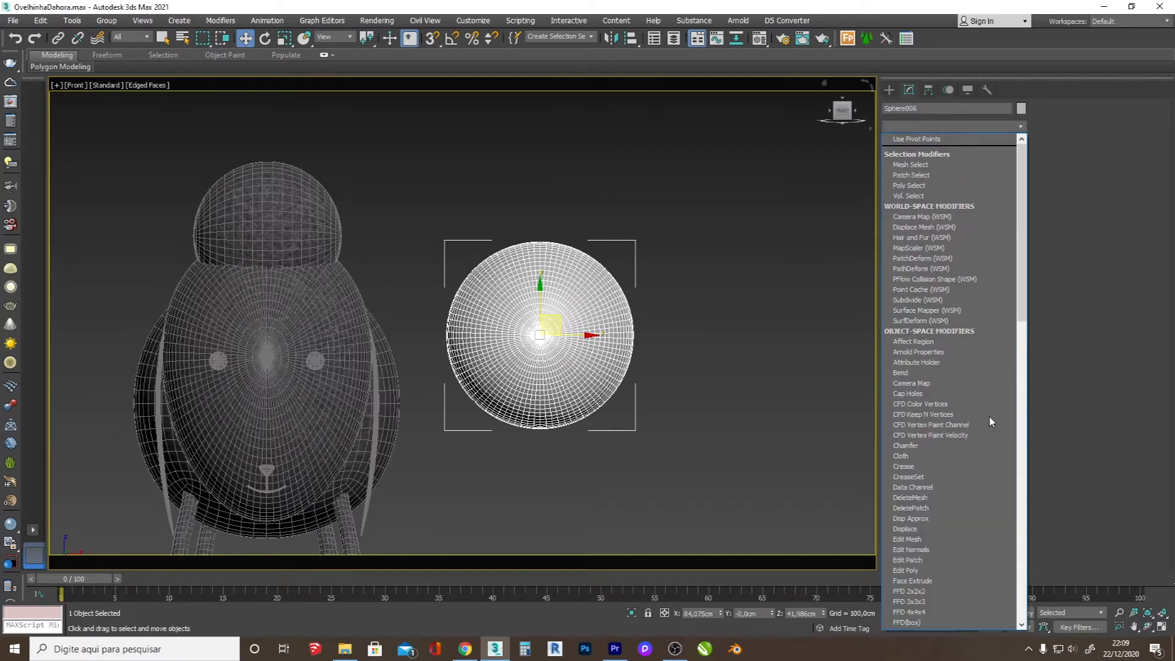
left_click(944, 600)
key("1")
left_click_drag(713, 472, 386, 382)
left_click_drag(539, 387, 565, 486)
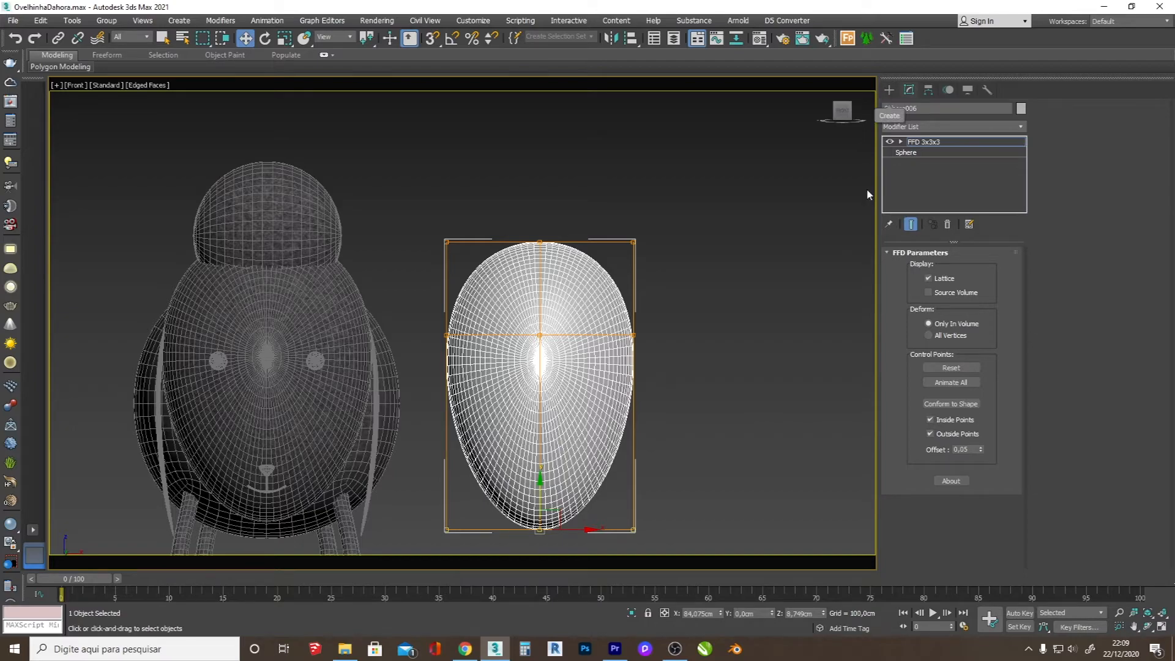
Step: Shift the head's bottom control points about 5 cm along Y so the lower end slants back toward the body
left_click(1149, 627)
left_click_drag(663, 415, 489, 373)
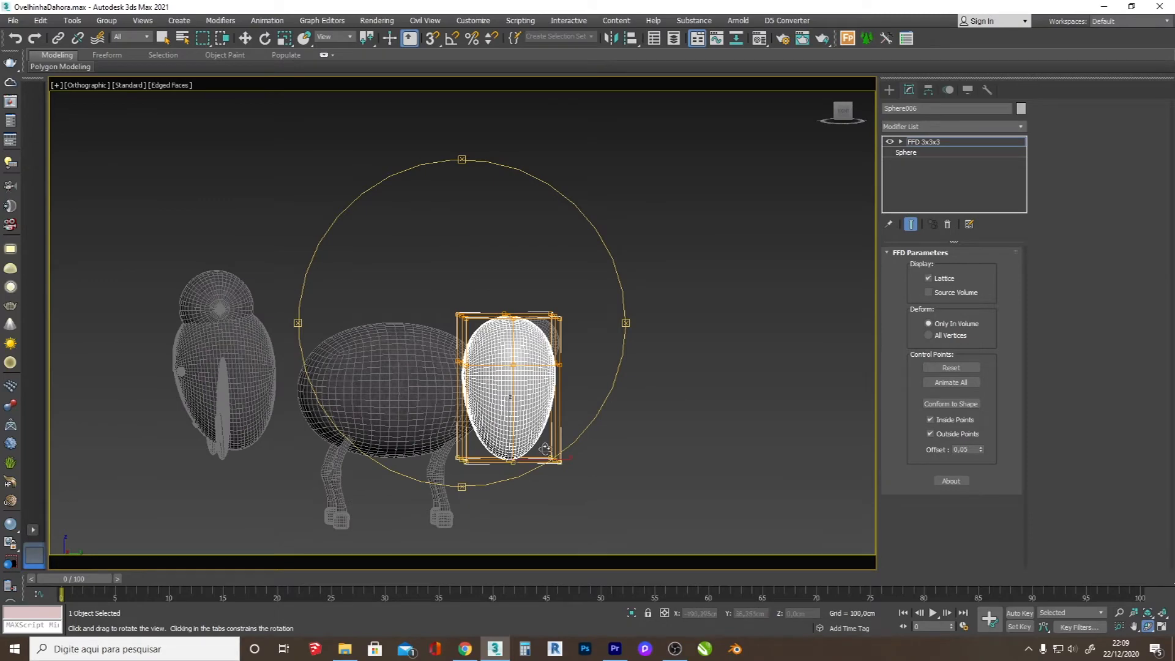
key("w")
left_click_drag(544, 464, 557, 465)
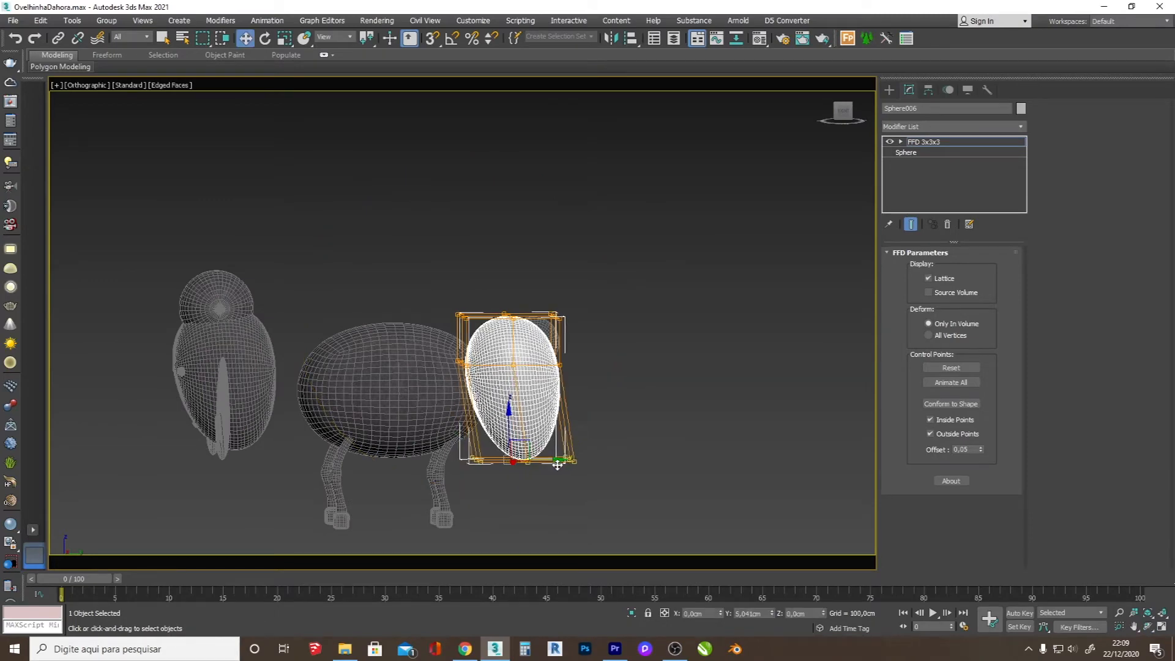
Step: Turn off edged faces and move the egg-shaped head along Y until it lines up with the original sheep's head
left_click(890, 89)
key("F4")
left_click_drag(545, 364, 260, 363)
key("f")
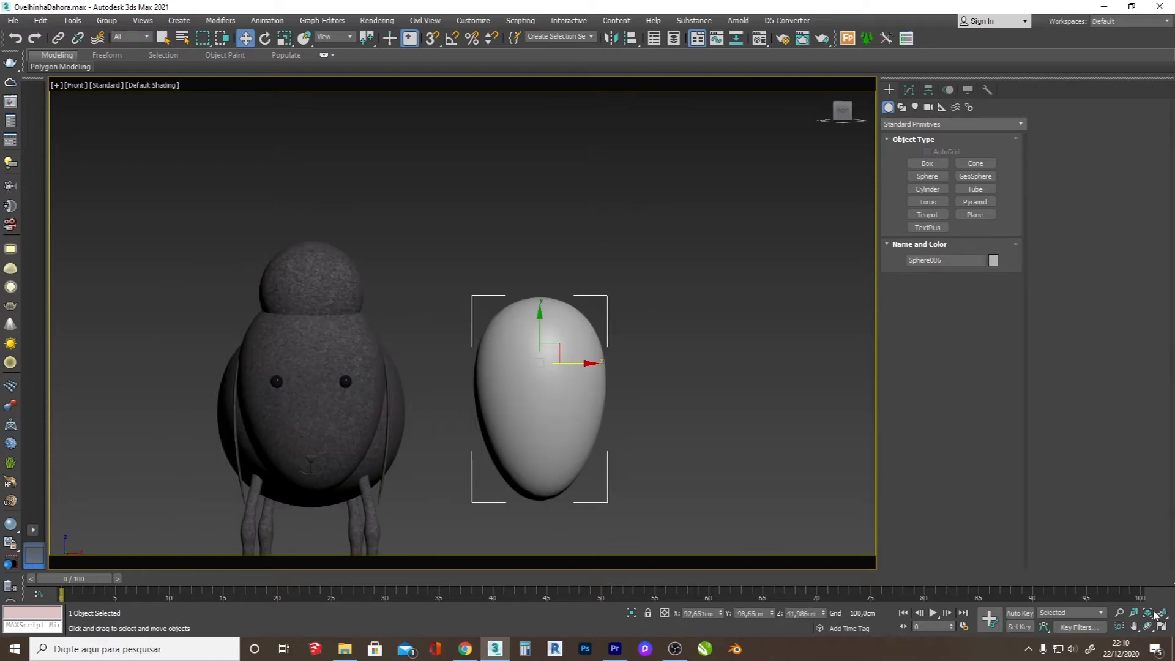
Step: Draw a box about 71 cm long, 47 cm wide and 26 cm high beside the sheep's body in the top view
left_click(1149, 625)
left_click_drag(757, 451, 447, 362)
key("t")
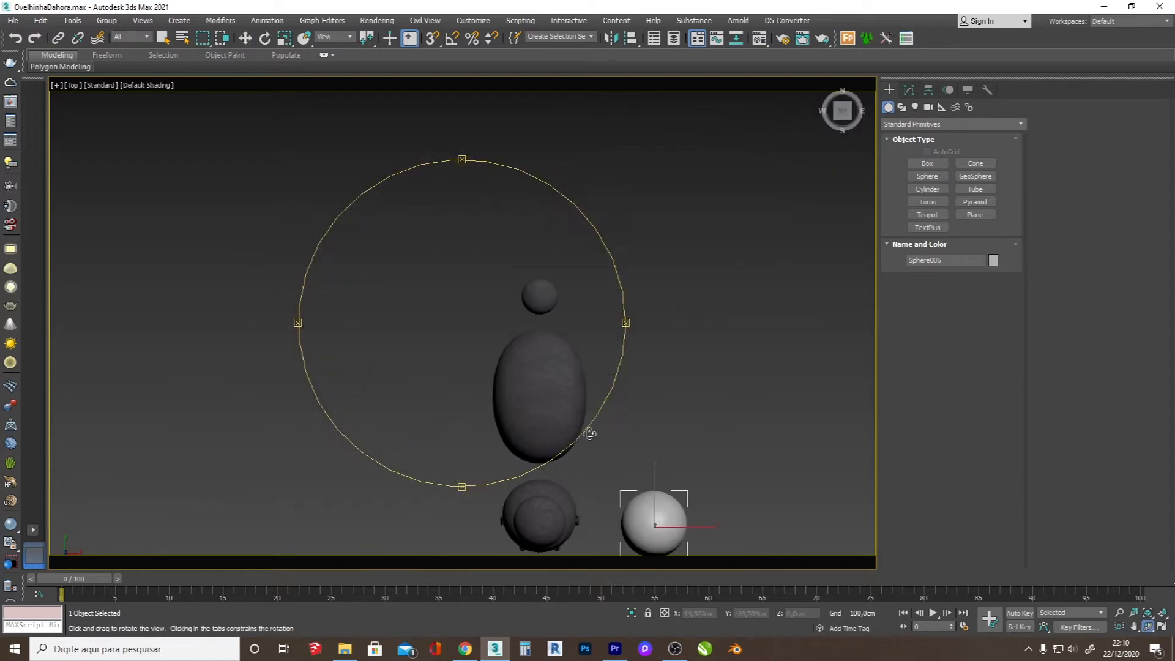
scroll(589, 433, "up", 3)
scroll(462, 354, "down", 3)
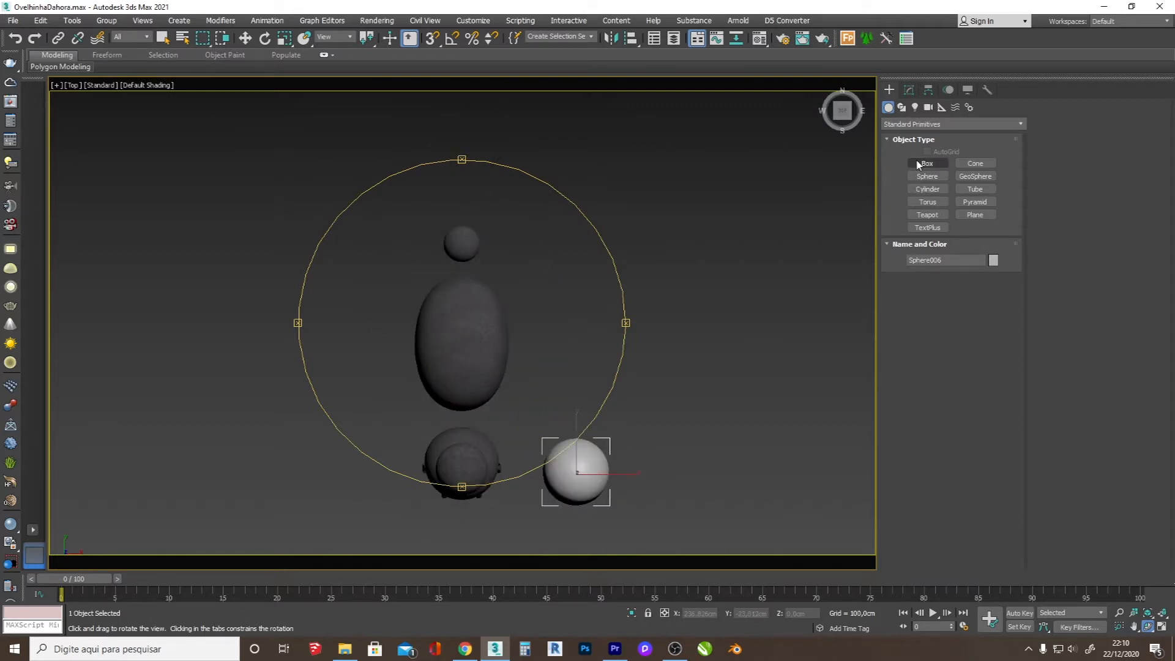
left_click(926, 164)
left_click_drag(531, 423, 628, 274)
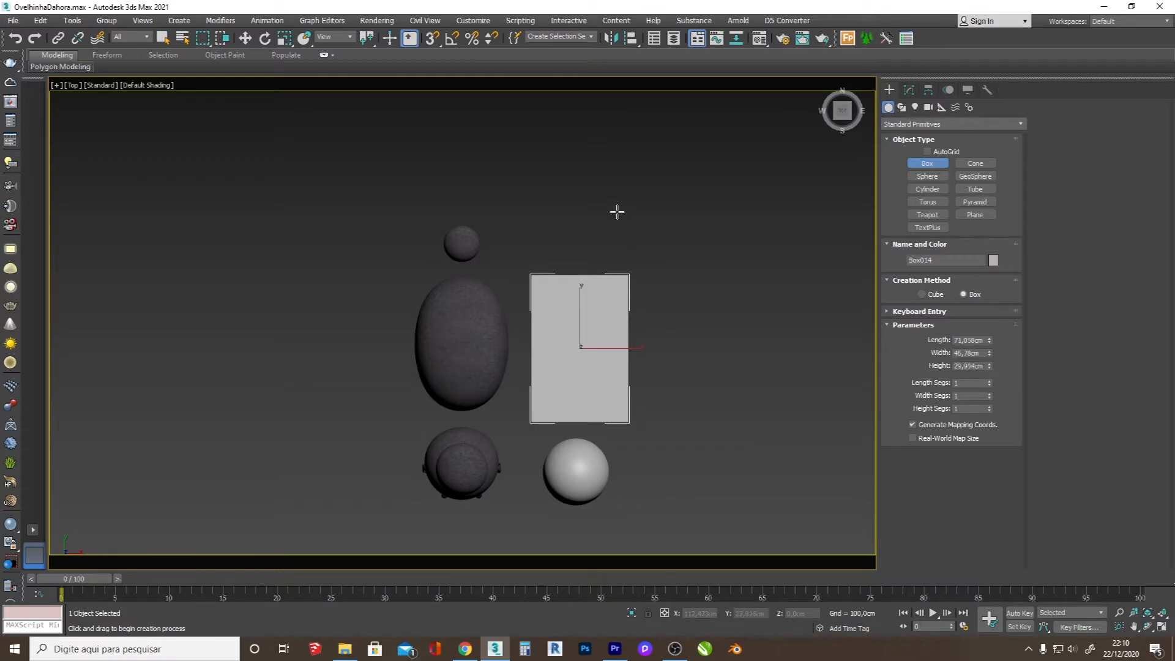
key("w")
left_click_drag(601, 330, 594, 336)
Step: Raise the box's height to about 48 cm and position it behind the new head, alongside the original body
key("f")
scroll(558, 363, "up", 5)
left_click_drag(513, 452, 513, 419)
left_click_drag(990, 296, 996, 279)
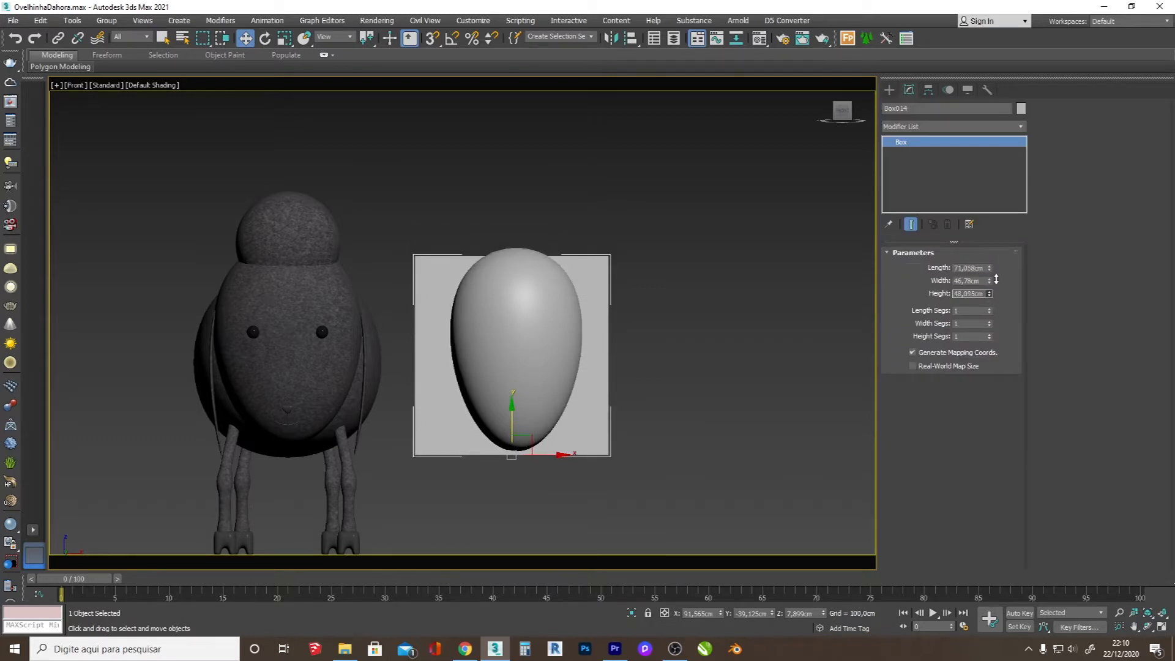
left_click_drag(527, 433, 531, 436)
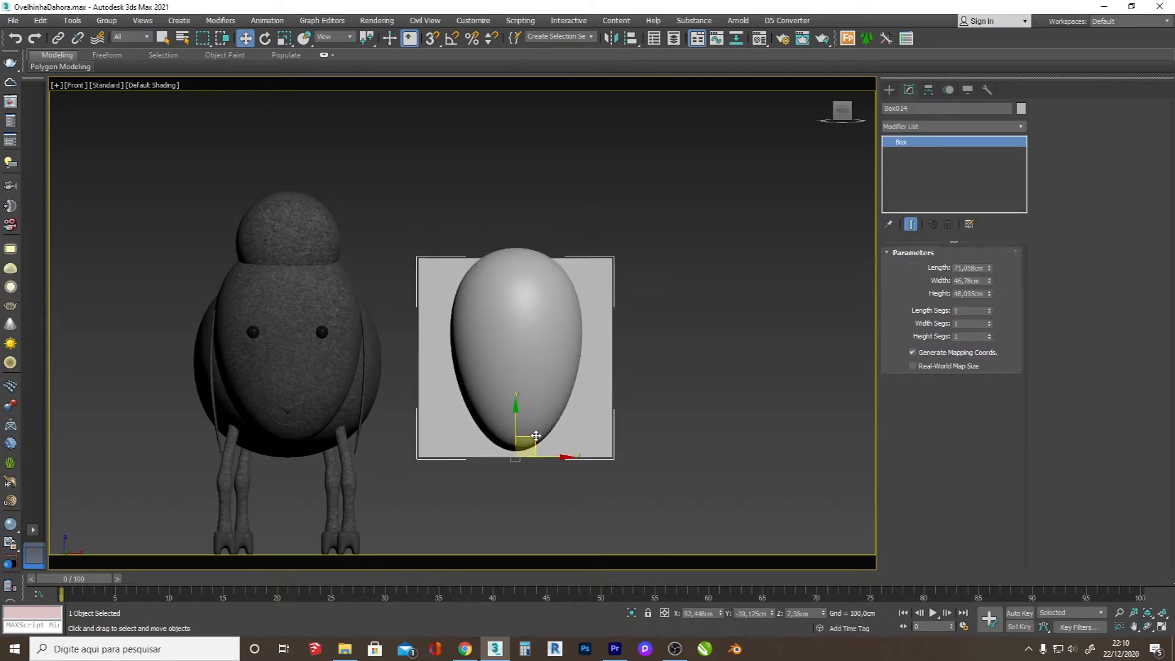
left_click(1148, 627)
left_click_drag(536, 350, 398, 385)
right_click(489, 404)
left_click_drag(553, 439, 559, 441)
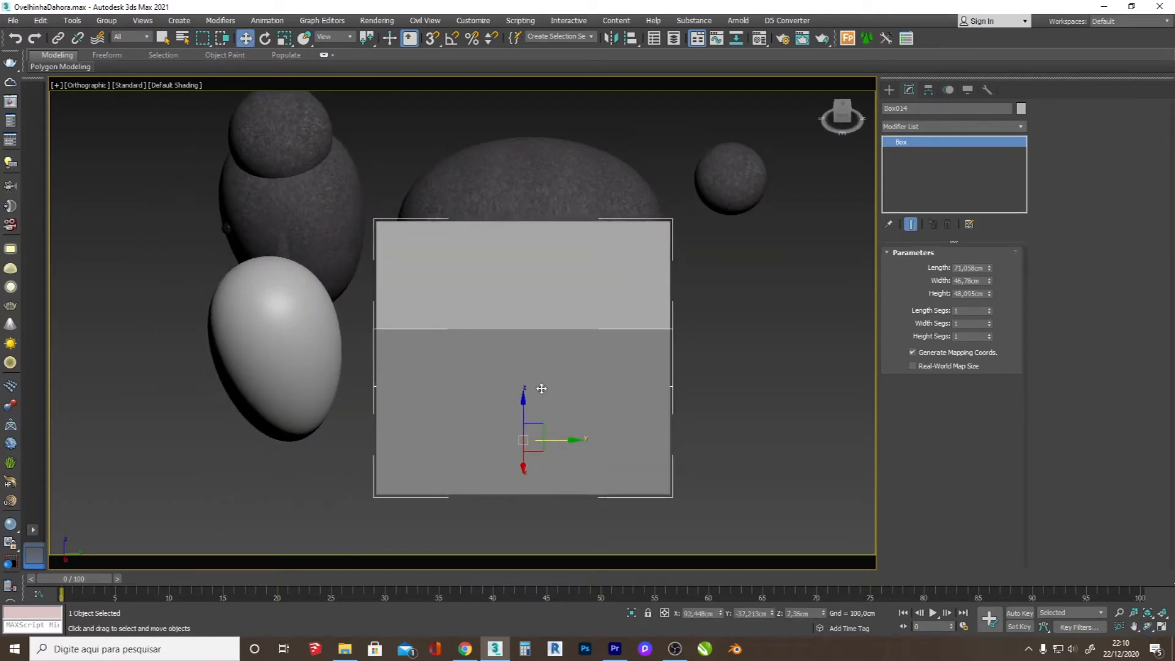
Step: Convert the box to an editable poly and select its whole element
right_click(498, 354)
mouse_move(592, 467)
left_click(670, 486)
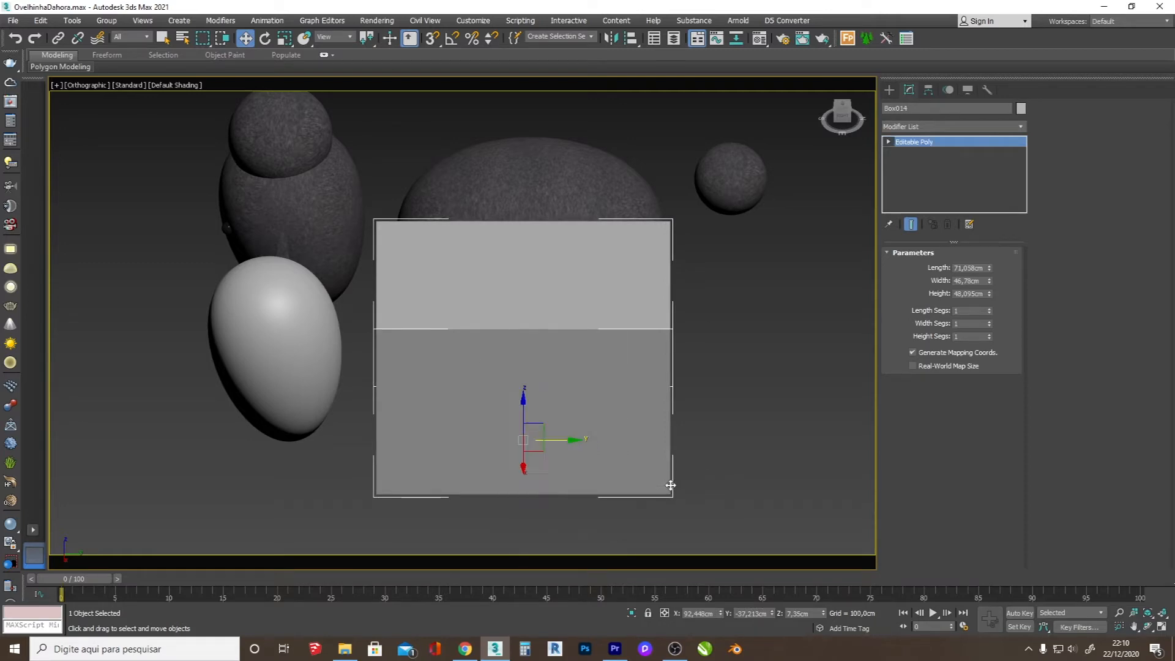
left_click(984, 268)
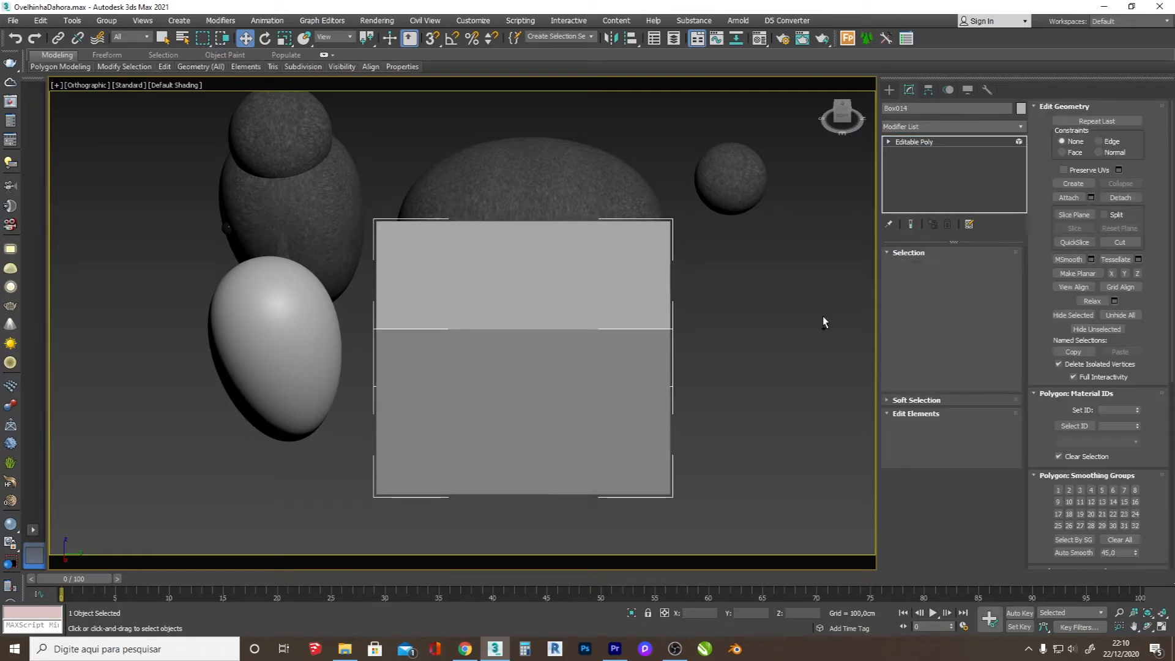
left_click(672, 333)
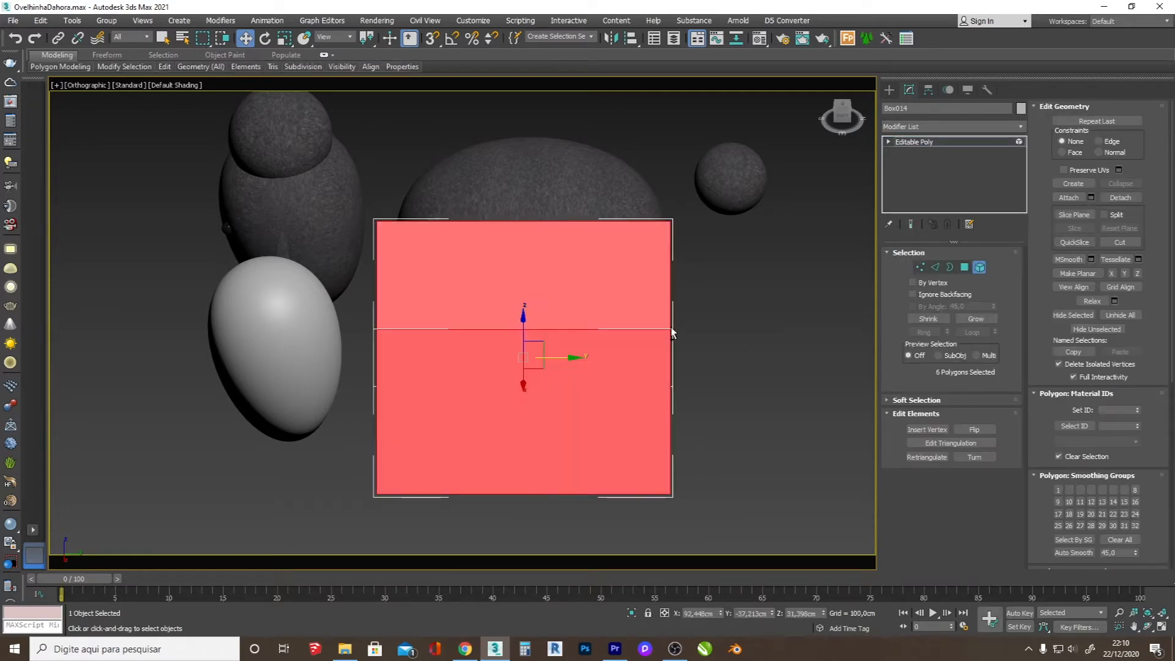
Step: Apply MSmooth four times to the box element and auto smooth it at 45 to form a rounded body
left_click(1068, 261)
left_click(1070, 263)
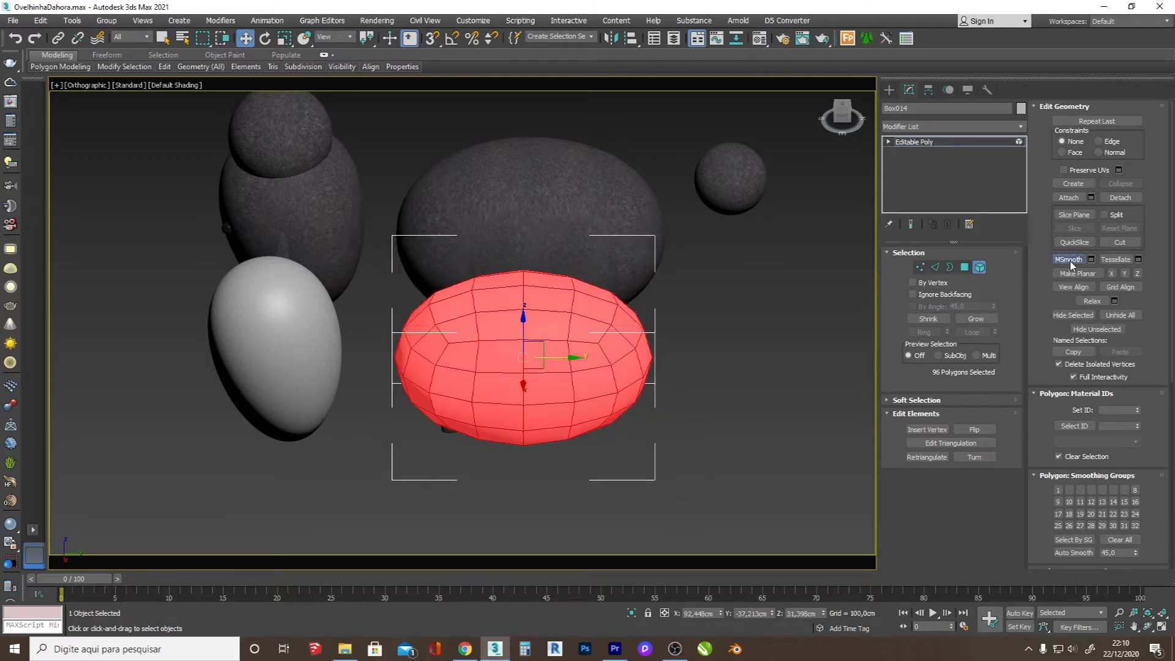
left_click(1069, 261)
left_click(1070, 261)
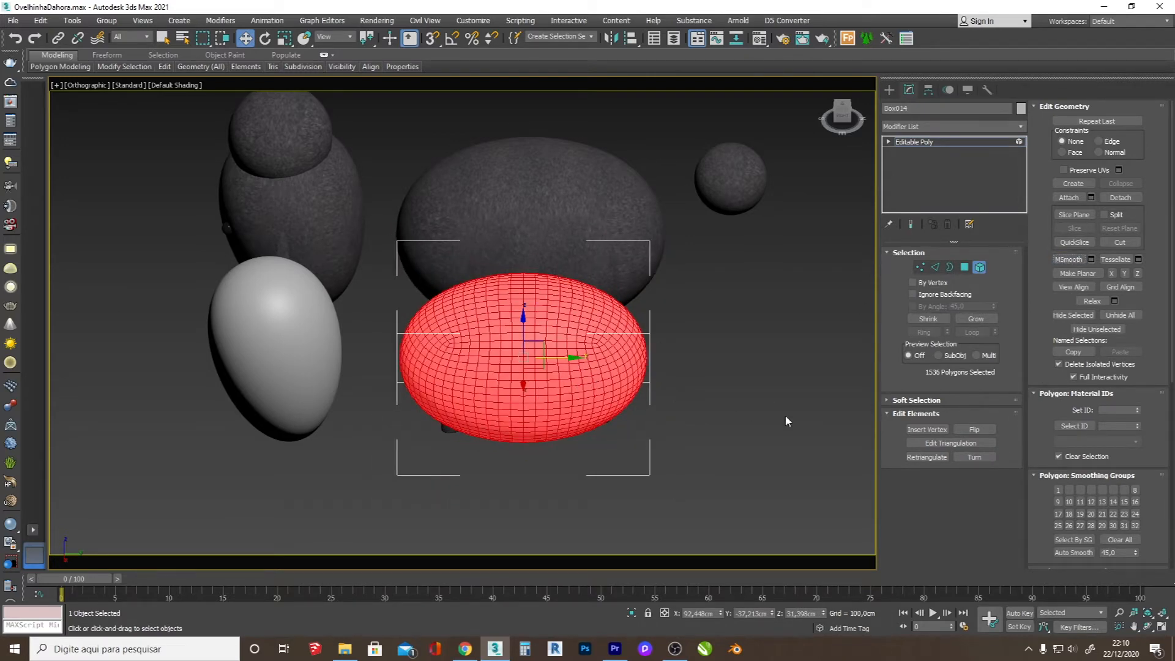
left_click(1074, 553)
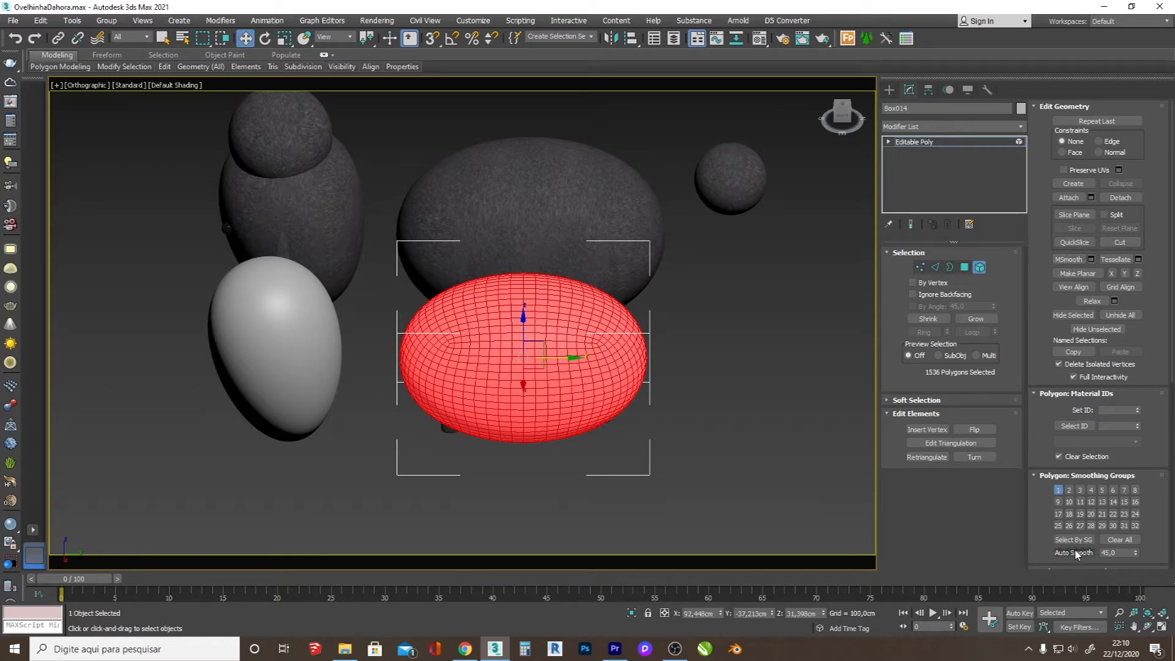
left_click(889, 92)
scroll(477, 339, "down", 4)
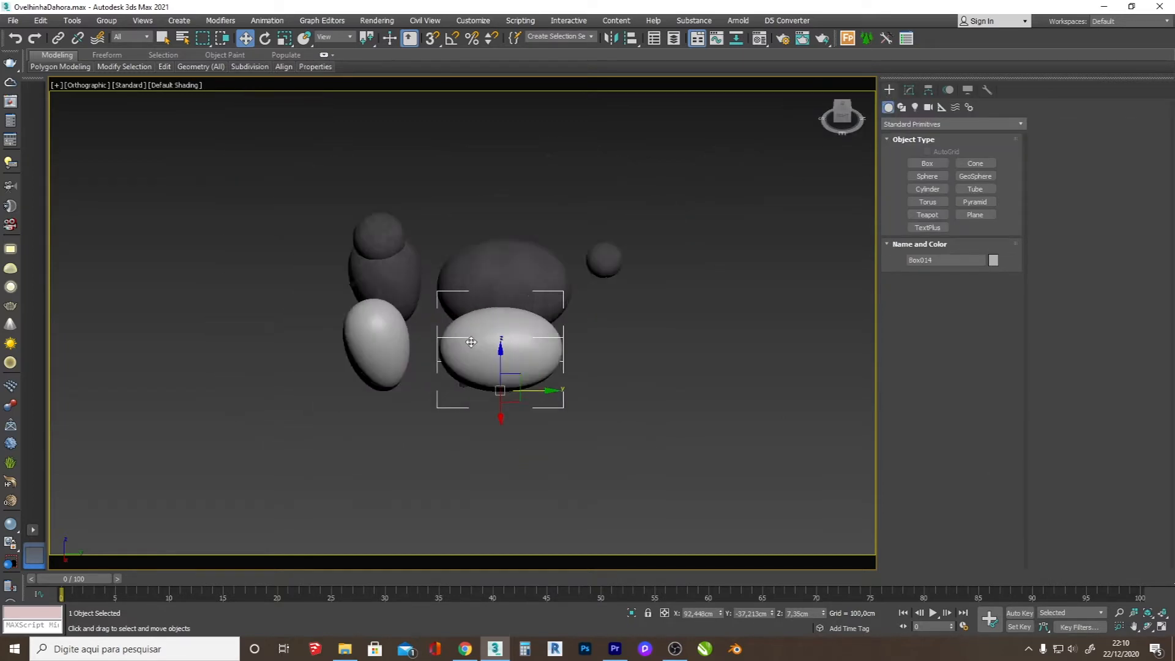
Step: Scale the rounded body's element up uniformly in the top view to approach the original body's size
key("t")
scroll(600, 373, "up", 2)
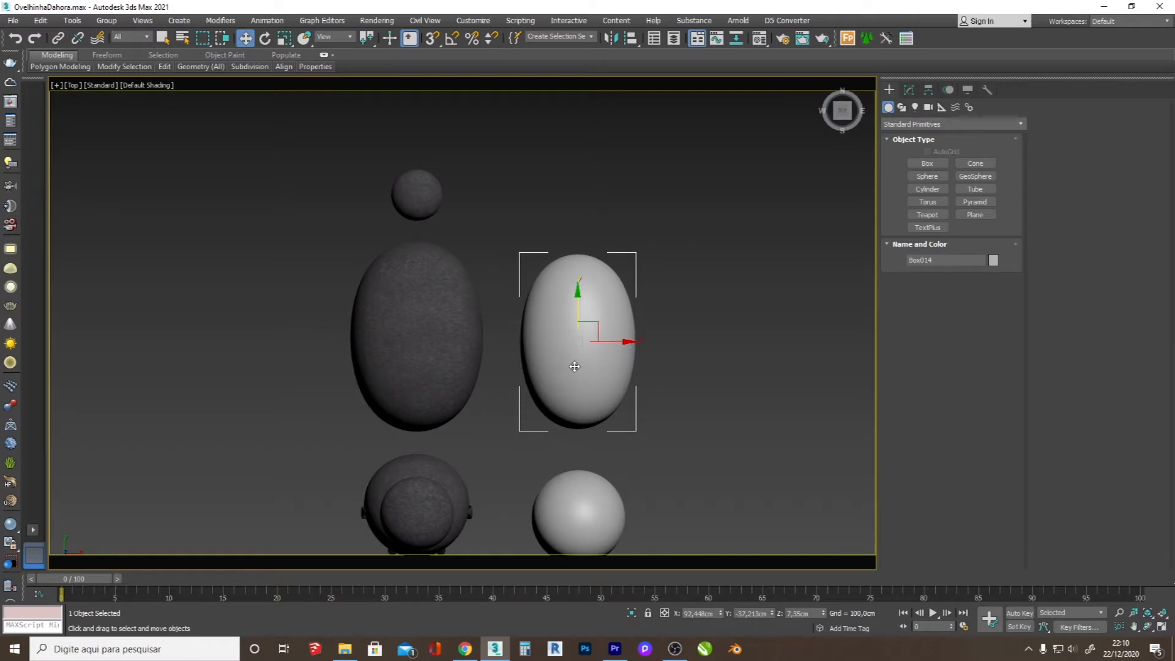
left_click(909, 90)
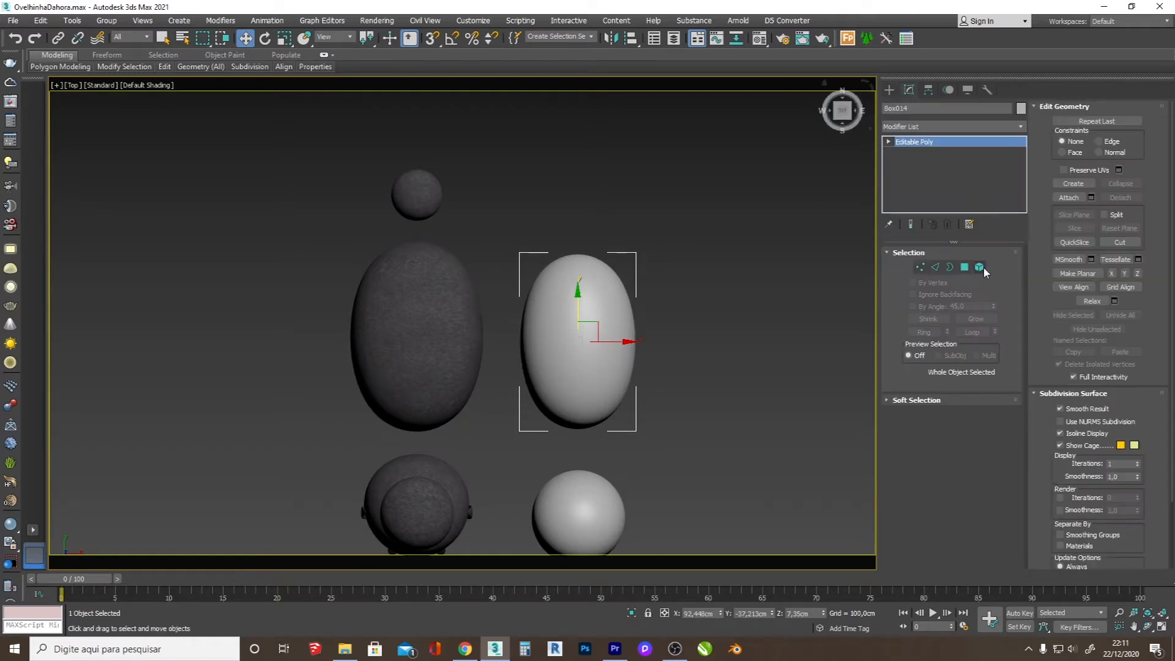
left_click(980, 267)
left_click_drag(575, 347, 614, 267)
left_click(890, 90)
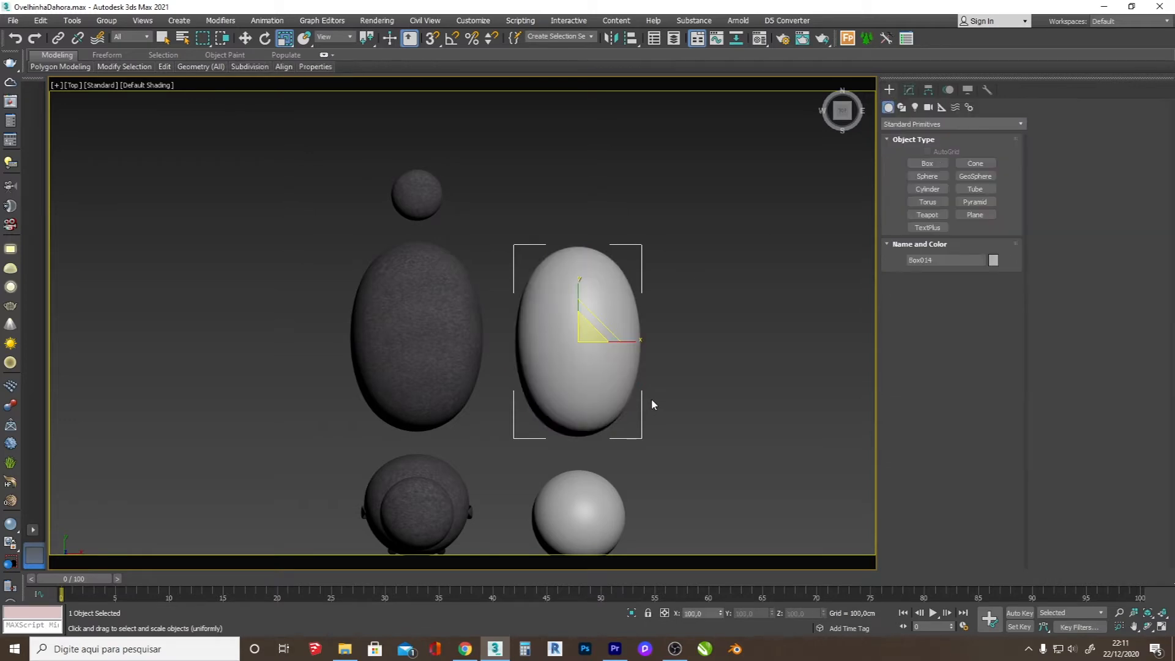
Step: Create a tail sphere with a radius of about 8.3 cm behind the new body and raise it level with the original tail
left_click(928, 176)
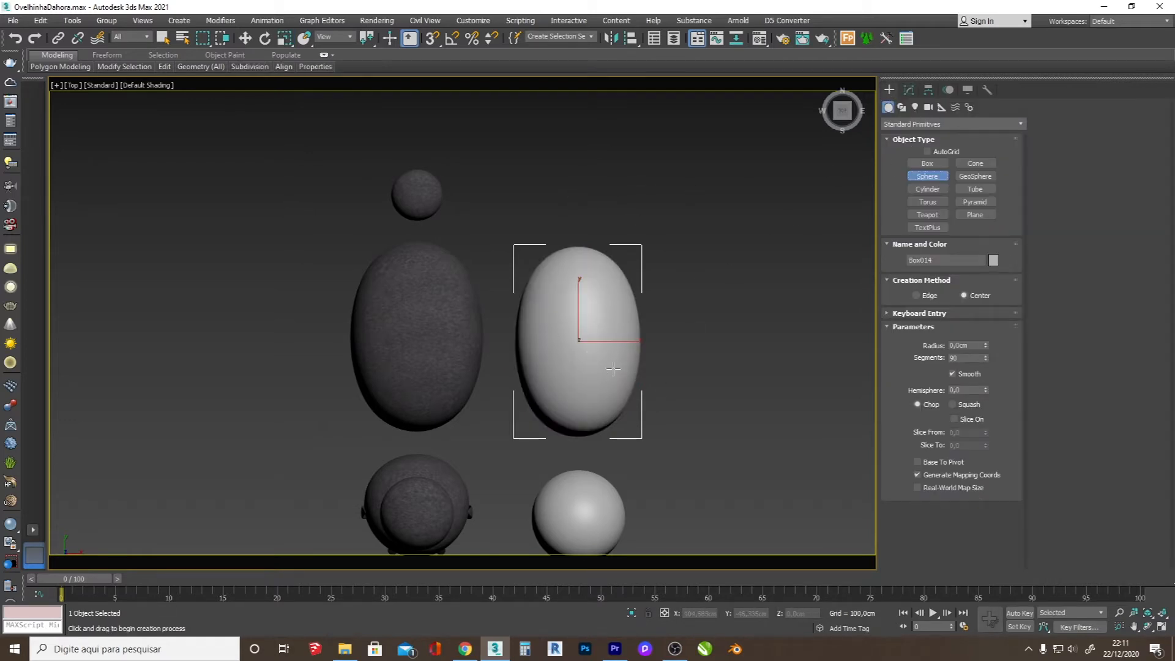
left_click_drag(576, 194, 591, 211)
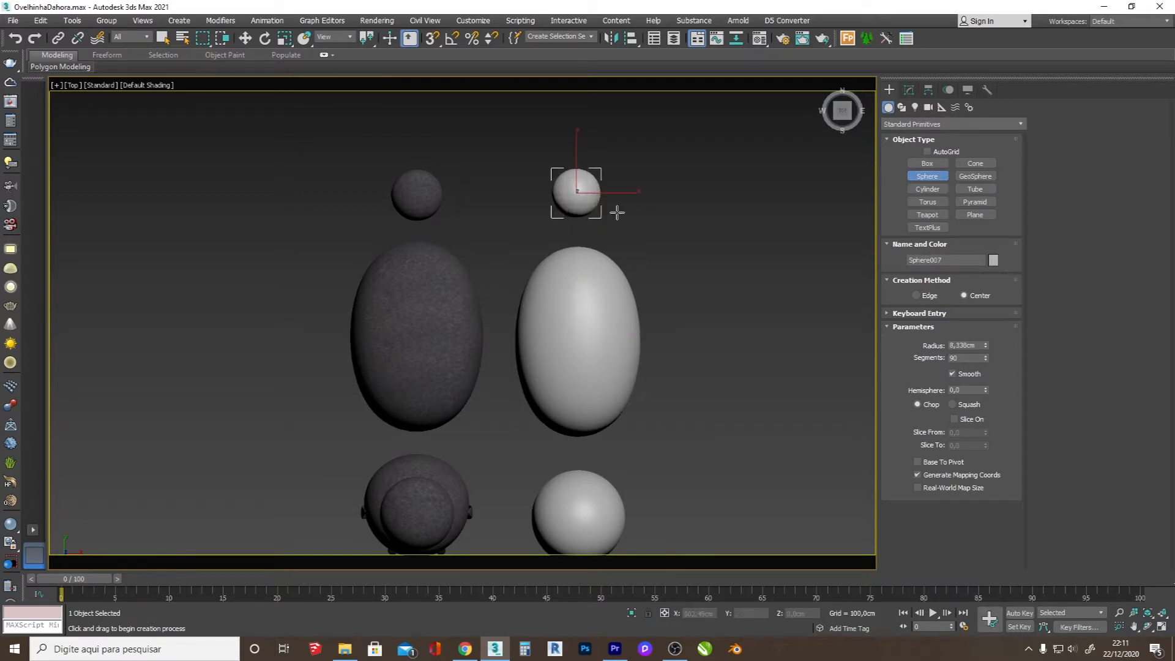
key("f")
scroll(550, 375, "up", 4)
key("w")
left_click_drag(535, 406, 545, 252)
left_click(1151, 627)
left_click_drag(478, 325, 366, 330)
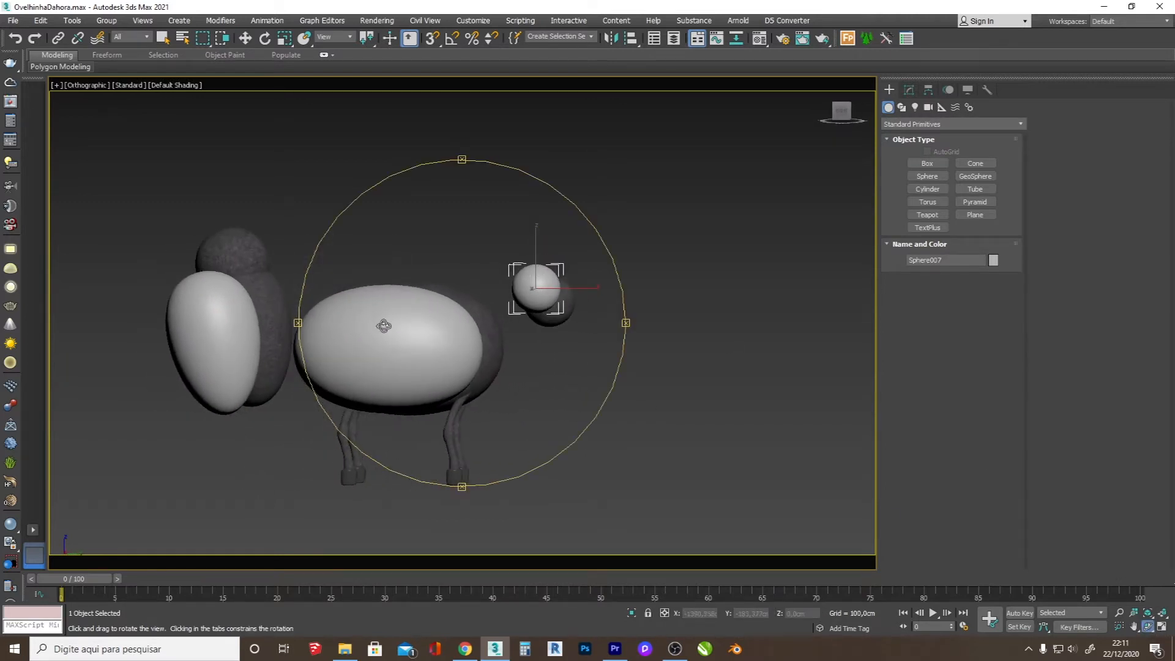
key("w")
left_click_drag(536, 252, 539, 264)
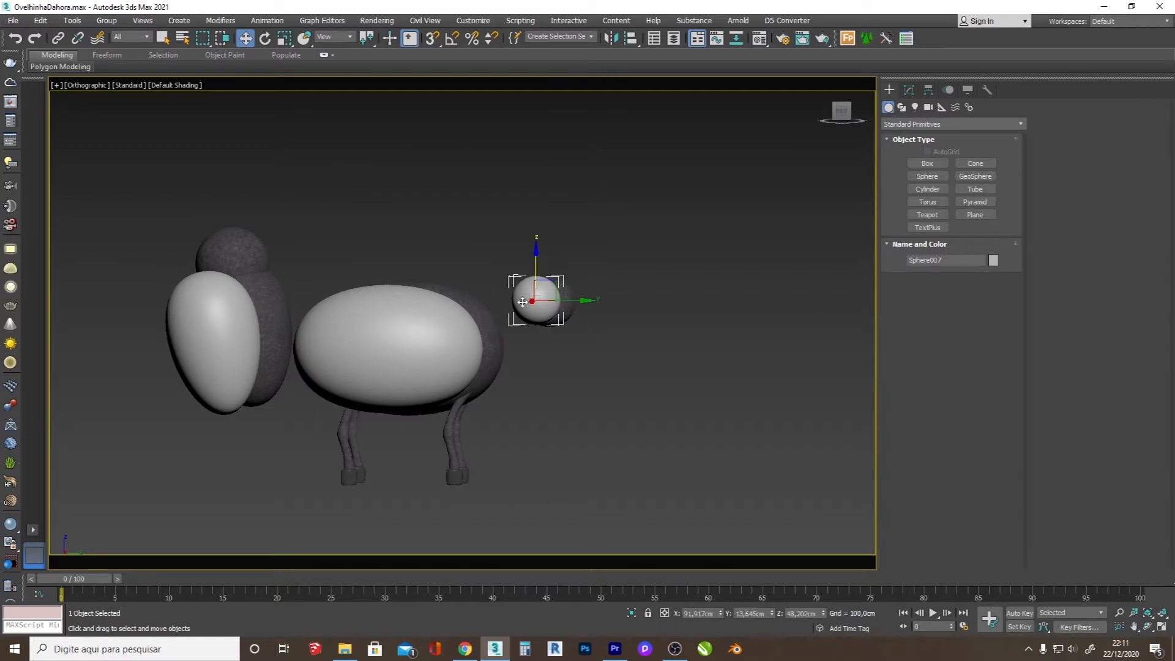
Step: Examine the new head, body and tail shapes against the original sheep from several angles
left_click(409, 391)
left_click(1149, 627)
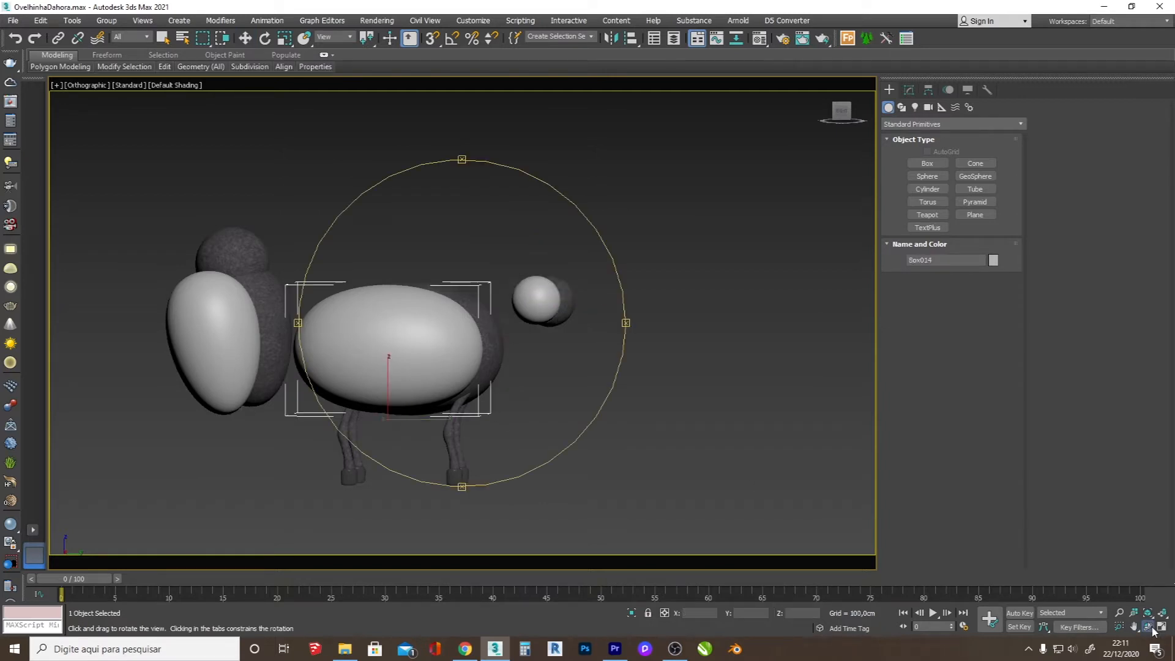
left_click_drag(464, 385, 260, 349)
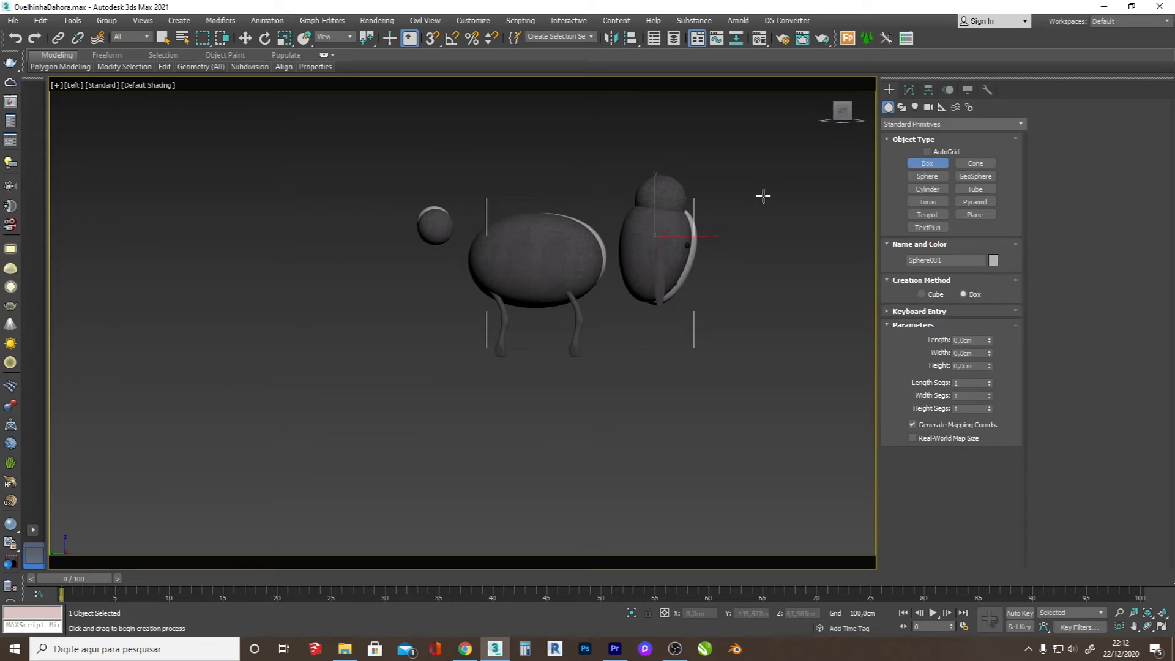
scroll(764, 198, "up", 2)
left_click(1148, 628)
left_click_drag(533, 329, 487, 338)
scroll(486, 339, "down", 5)
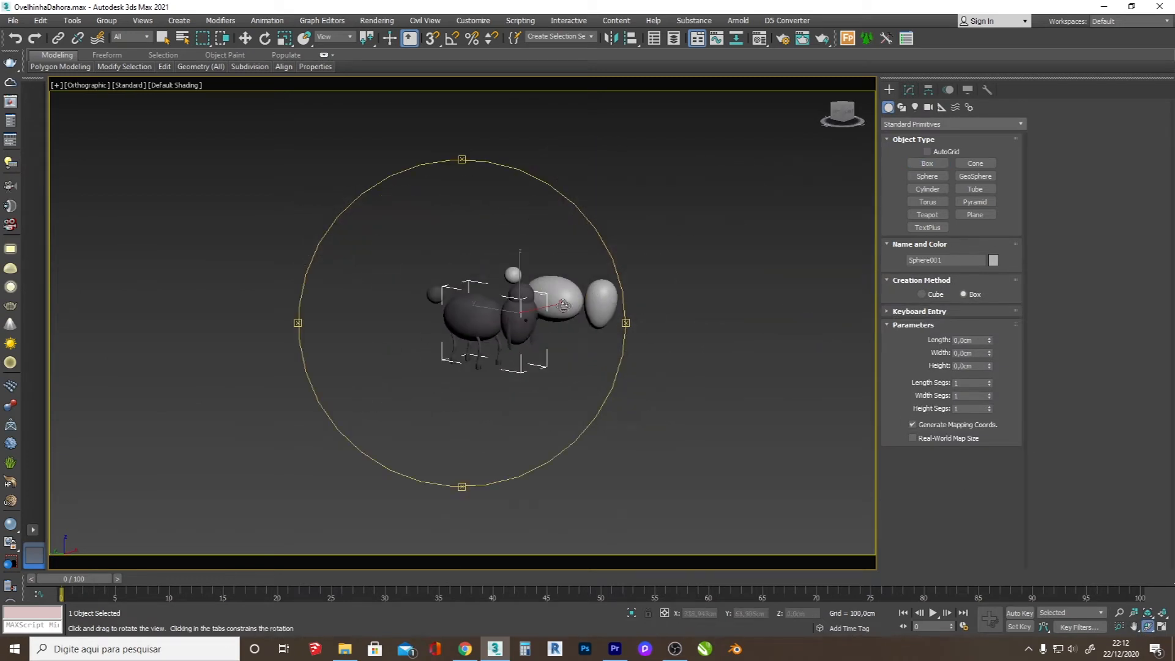
scroll(428, 355, "up", 6)
scroll(385, 358, "down", 4)
scroll(412, 384, "up", 2)
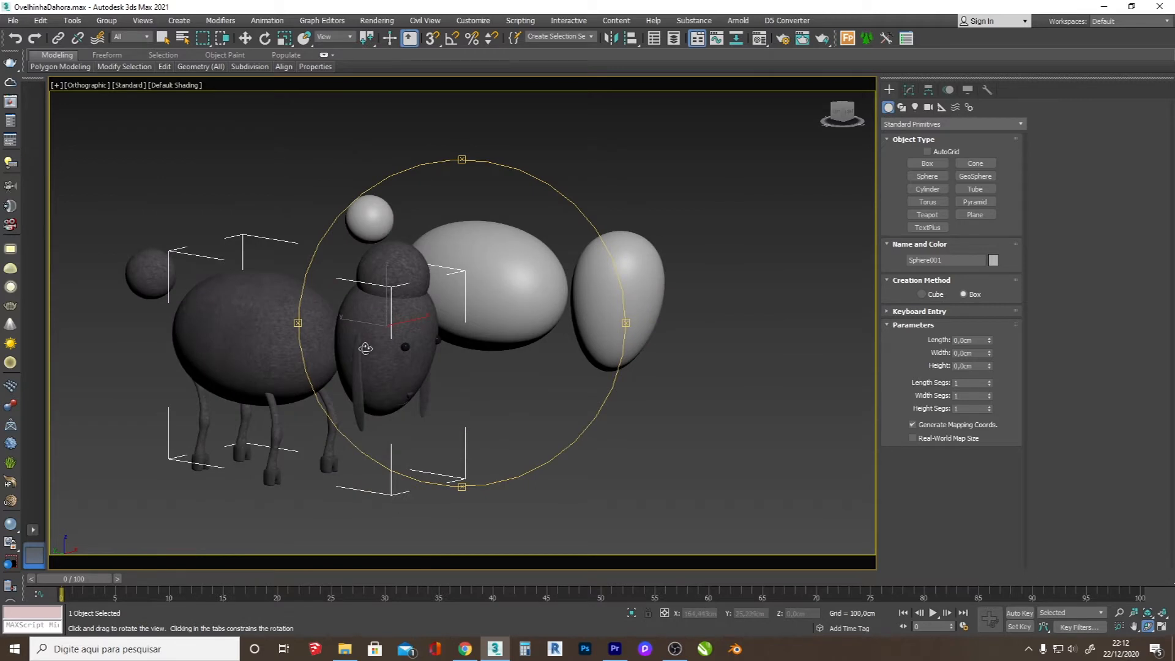
Step: Create a tall, thin ear box about 5.5 cm wide in the left view, just in front of the head
left_click(927, 163)
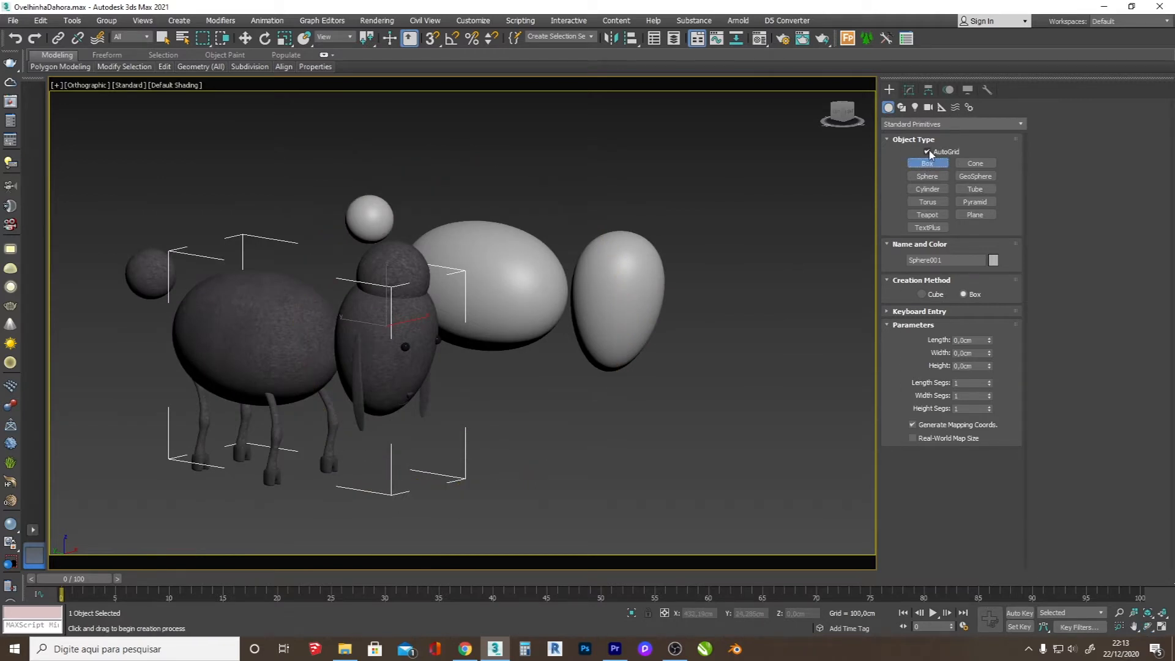
right_click(618, 301)
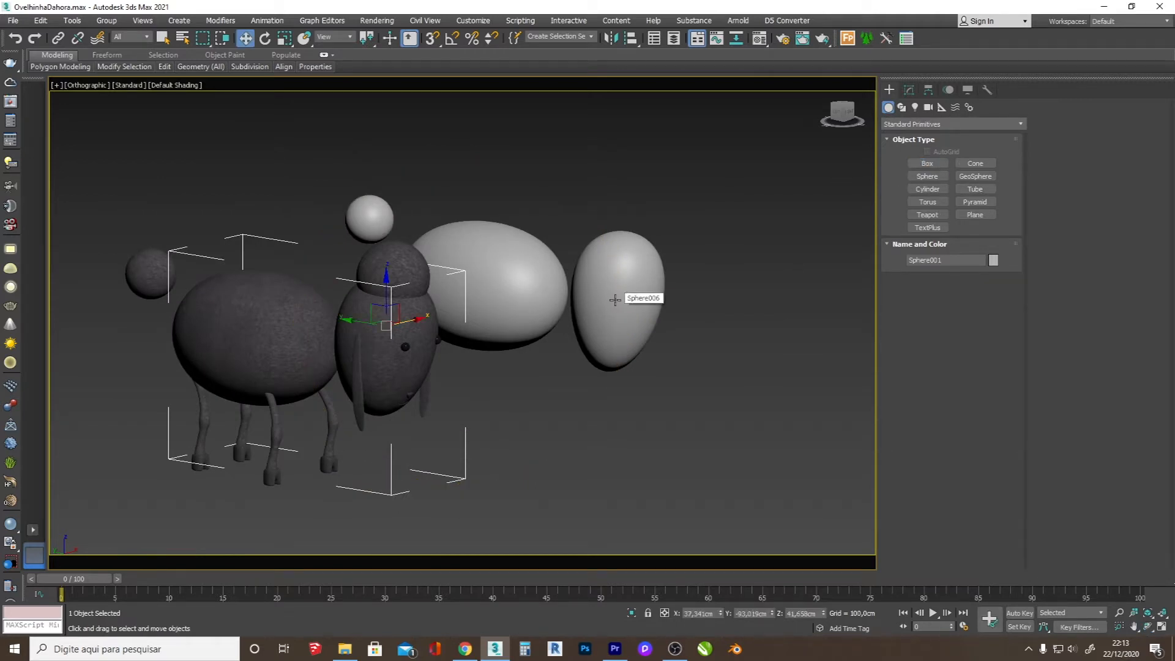
left_click(928, 164)
key("l")
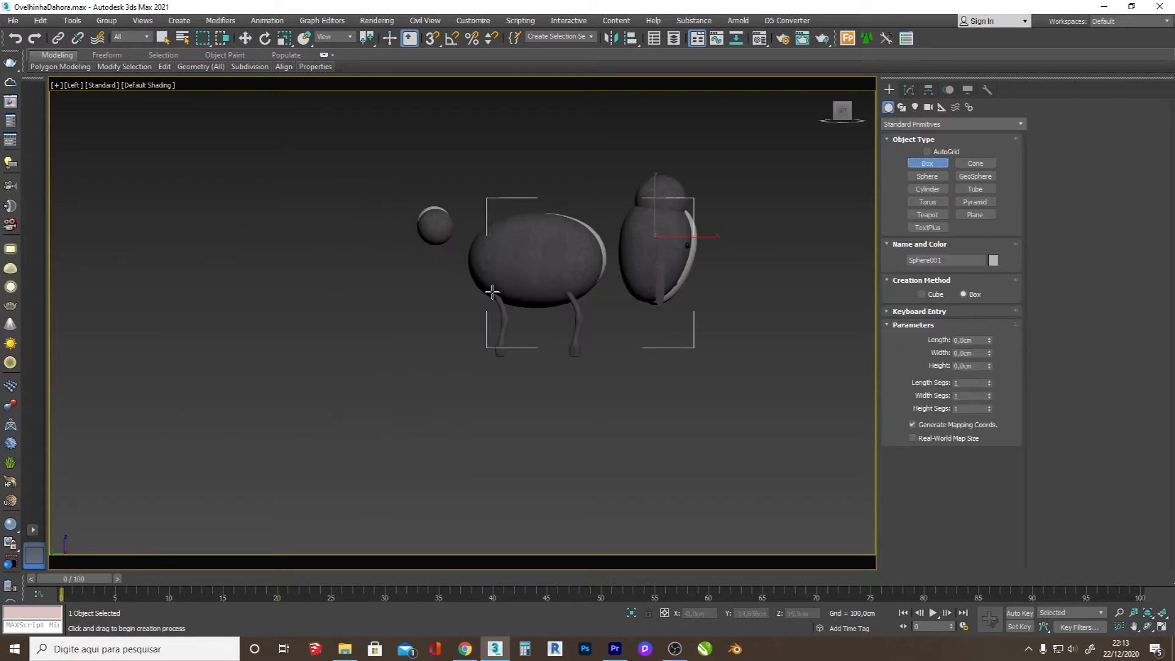
scroll(723, 224, "up", 4)
key("F3")
key("F3")
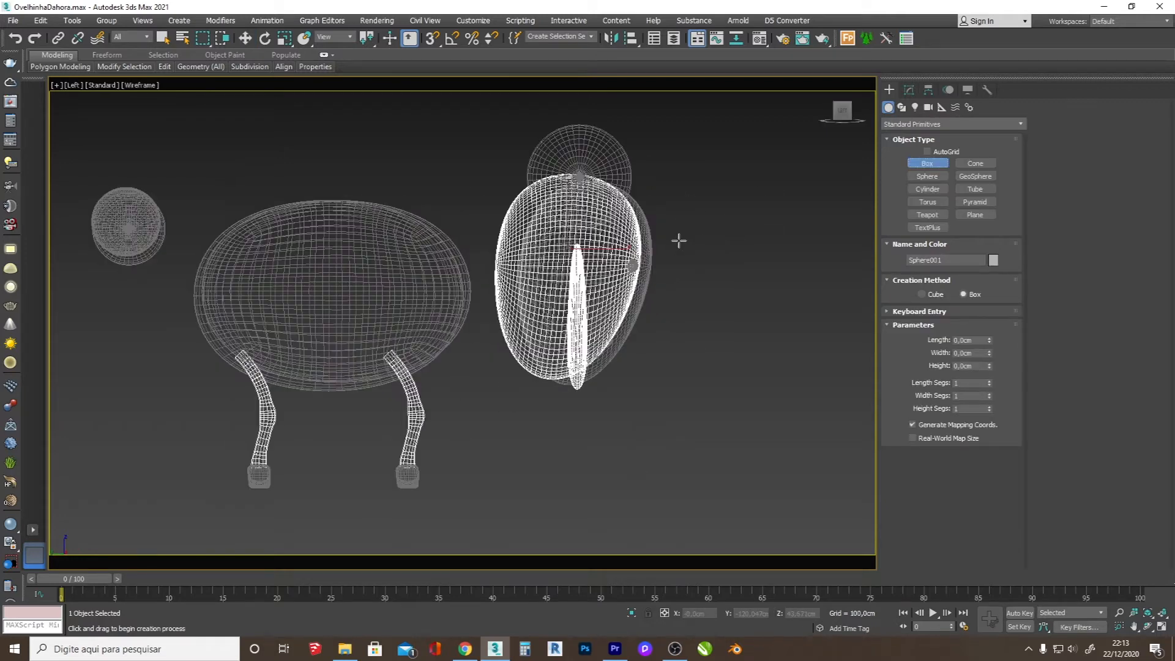
left_click_drag(657, 246, 678, 394)
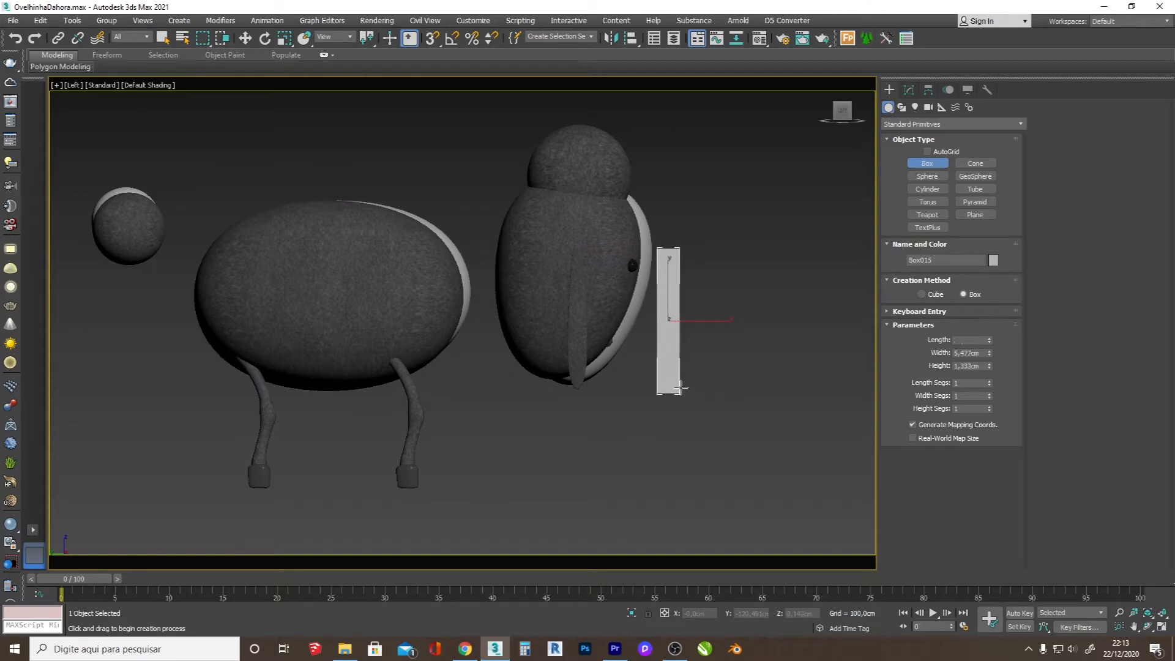
Step: Move the thin ear box from the original sheep over to the side of the new head
left_click(1148, 626)
left_click_drag(577, 307, 520, 386)
key("w")
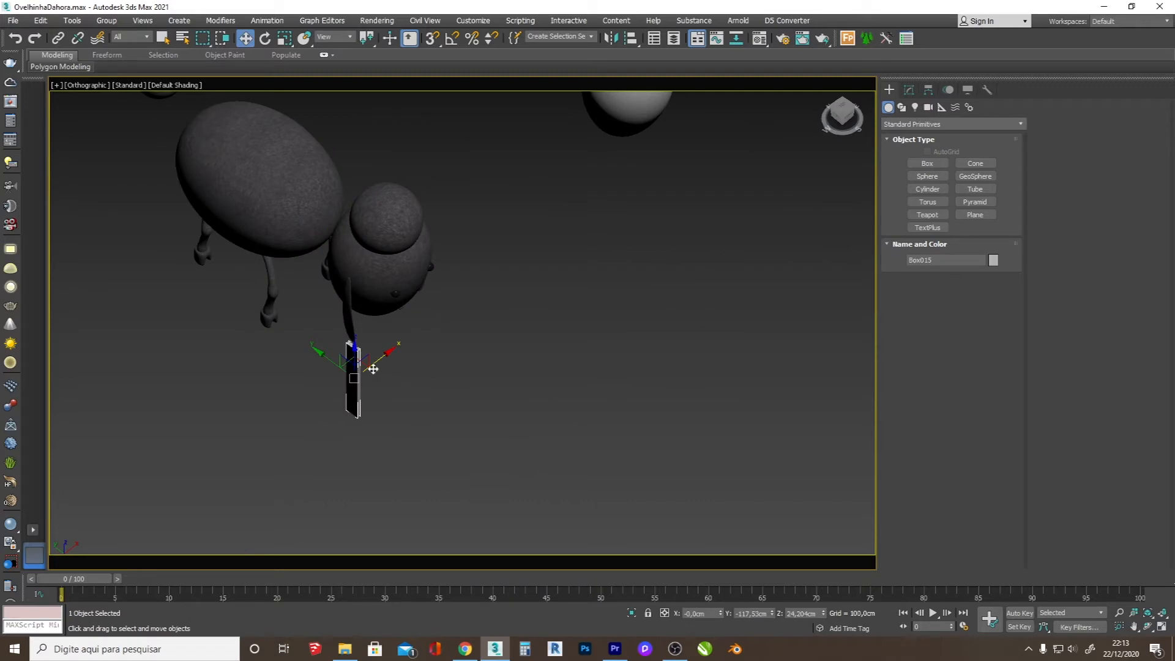
left_click_drag(366, 362, 536, 182)
key("z")
left_click_drag(511, 336, 458, 342)
Step: Convert the ear box to Editable Poly and round its element with three MSmooth passes and Auto Smooth at 45
right_click(493, 306)
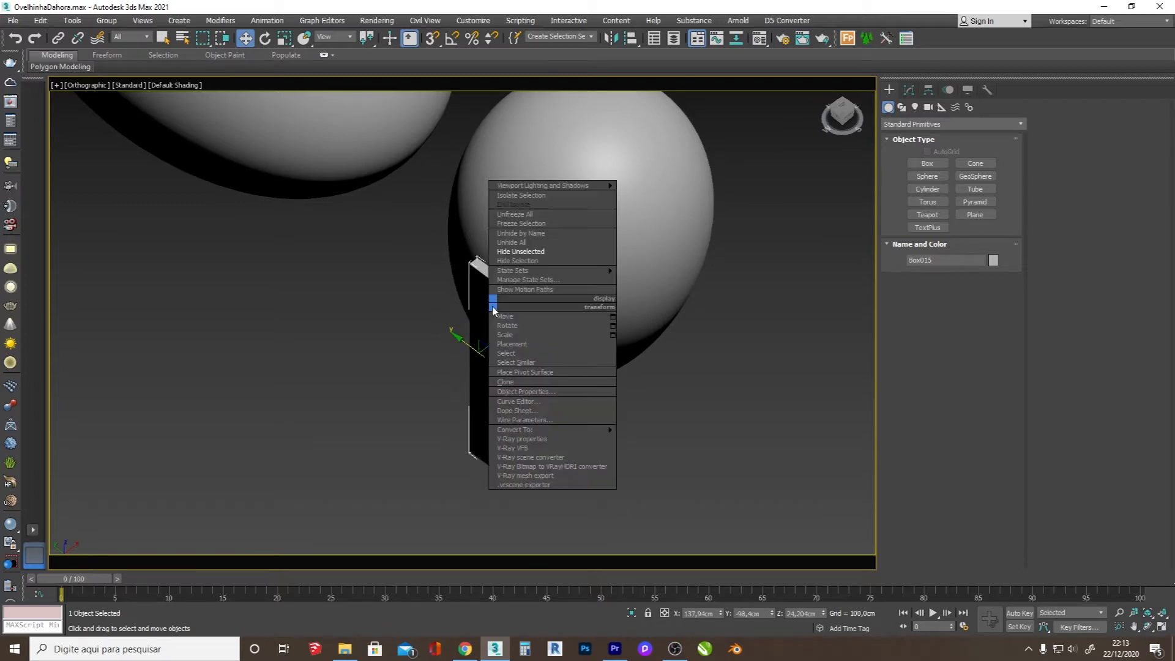
mouse_move(600, 432)
left_click(670, 439)
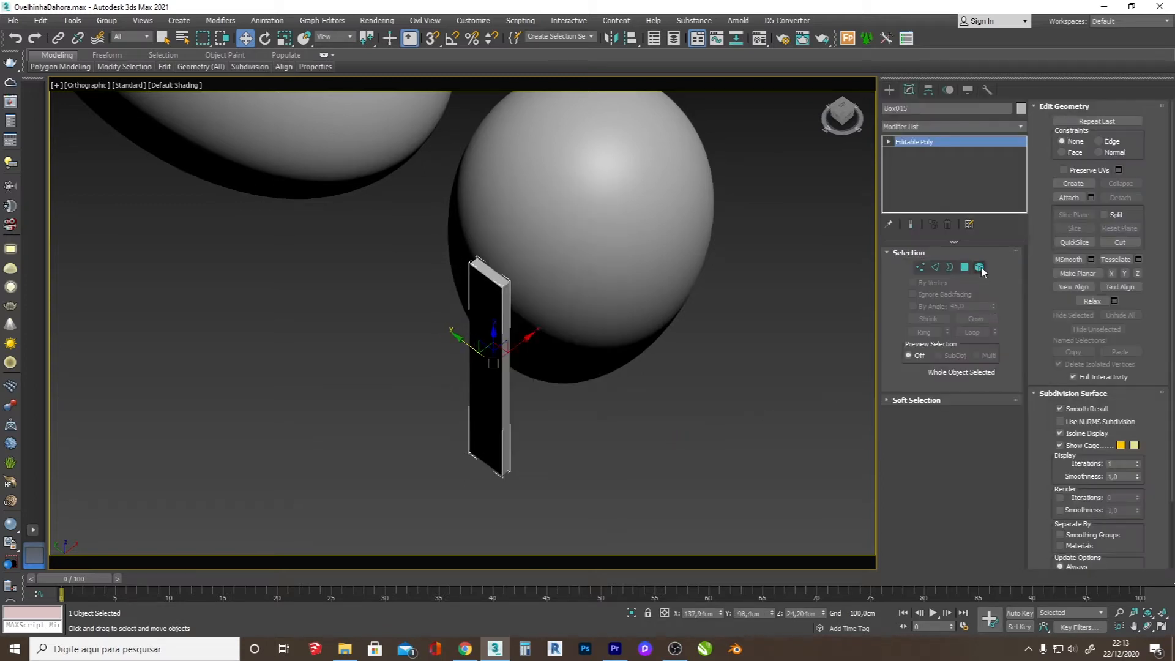
left_click(981, 268)
left_click(489, 389)
left_click(1069, 259)
left_click(1069, 260)
left_click(1069, 259)
left_click(621, 404)
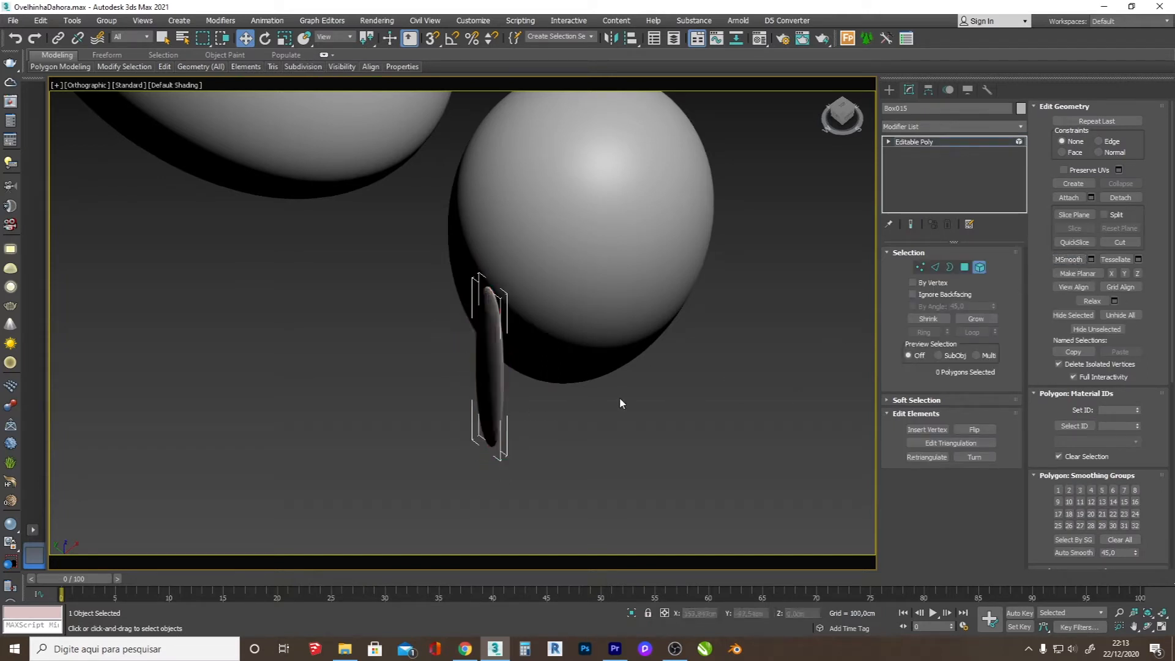
key("ctrl+a")
left_click(1075, 553)
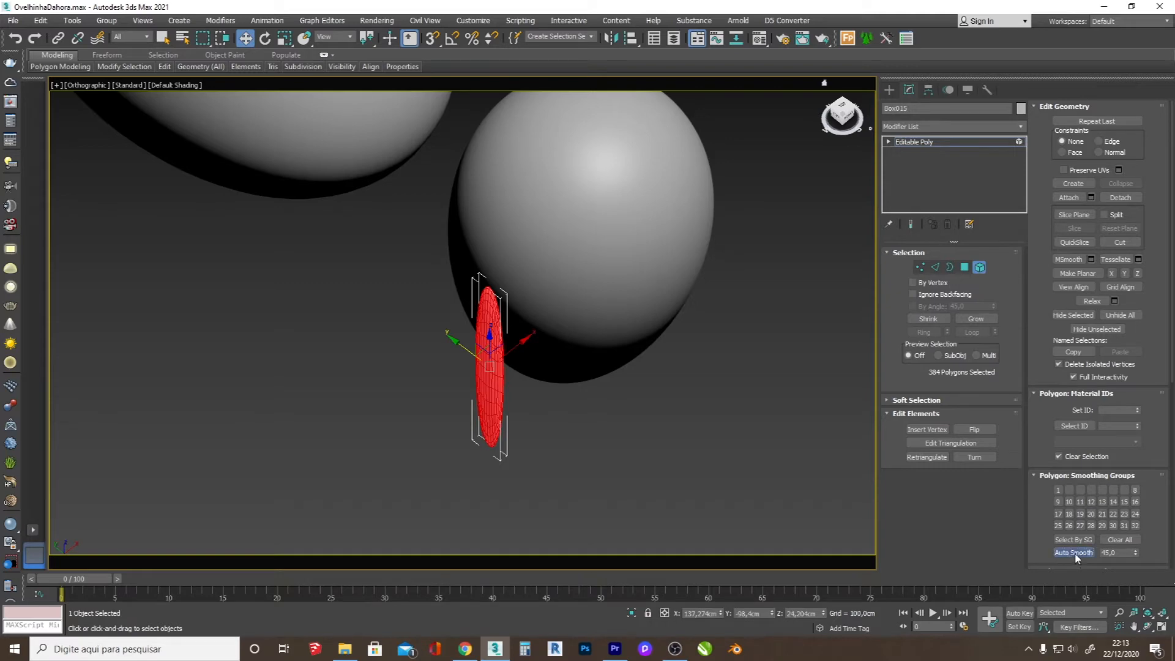
Step: Apply an FFD 3x3x3 modifier to the ear and bow its middle outward beside the head
left_click(890, 90)
left_click(1148, 627)
mouse_move(497, 369)
left_mouse_down()
mouse_move(521, 304)
mouse_move(481, 370)
left_mouse_up()
scroll(504, 346, "up", 5)
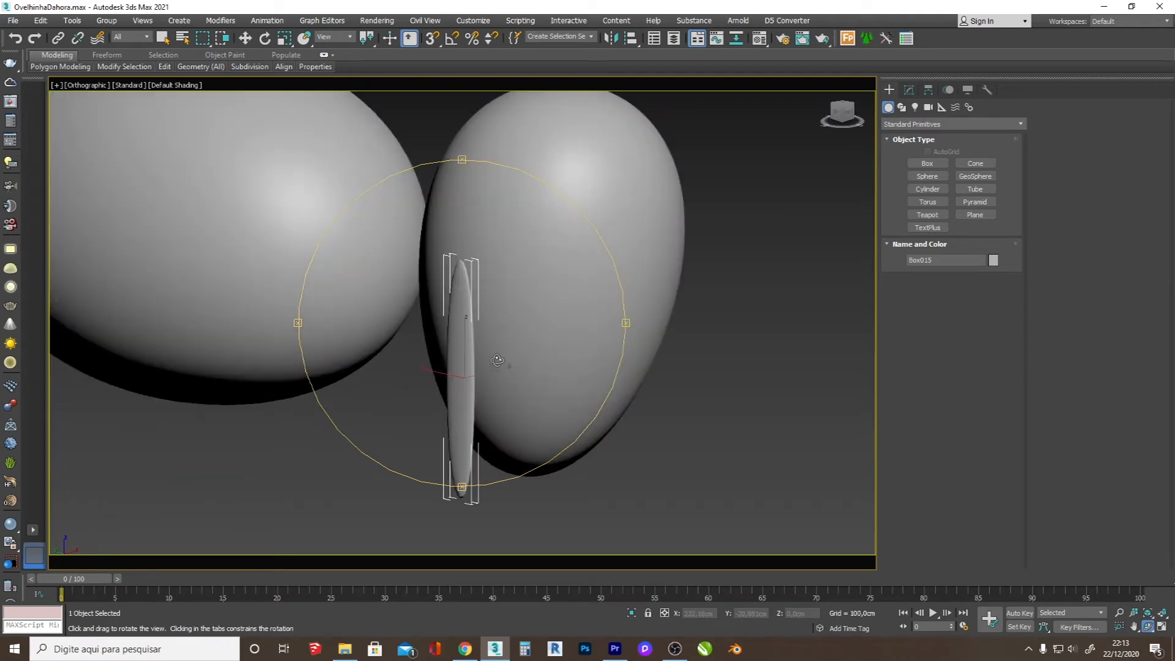
left_click(909, 90)
left_click(920, 126)
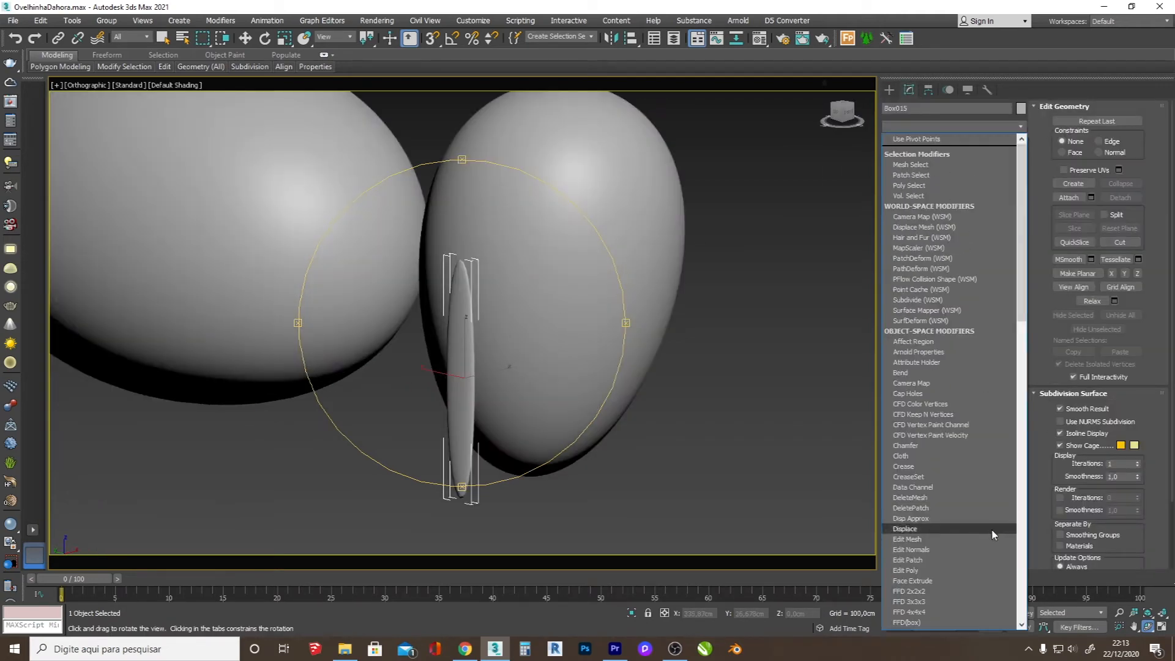
left_click(924, 597)
key("w")
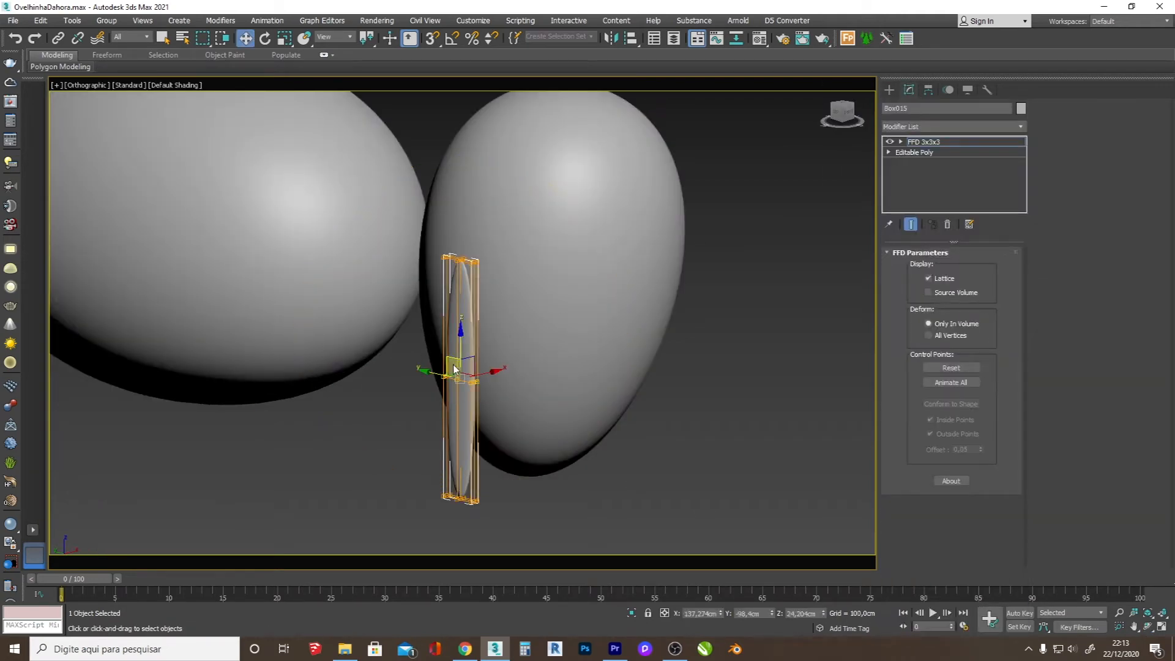
mouse_move(486, 374)
left_mouse_down()
mouse_move(478, 318)
mouse_move(420, 333)
mouse_move(538, 349)
mouse_move(426, 316)
mouse_move(673, 337)
left_mouse_up()
Step: Copy the ear to the opposite side of the head and mirror the copy so it bows outward
left_click(889, 90)
left_click(1148, 626)
scroll(426, 316, "down", 2)
right_click(473, 336)
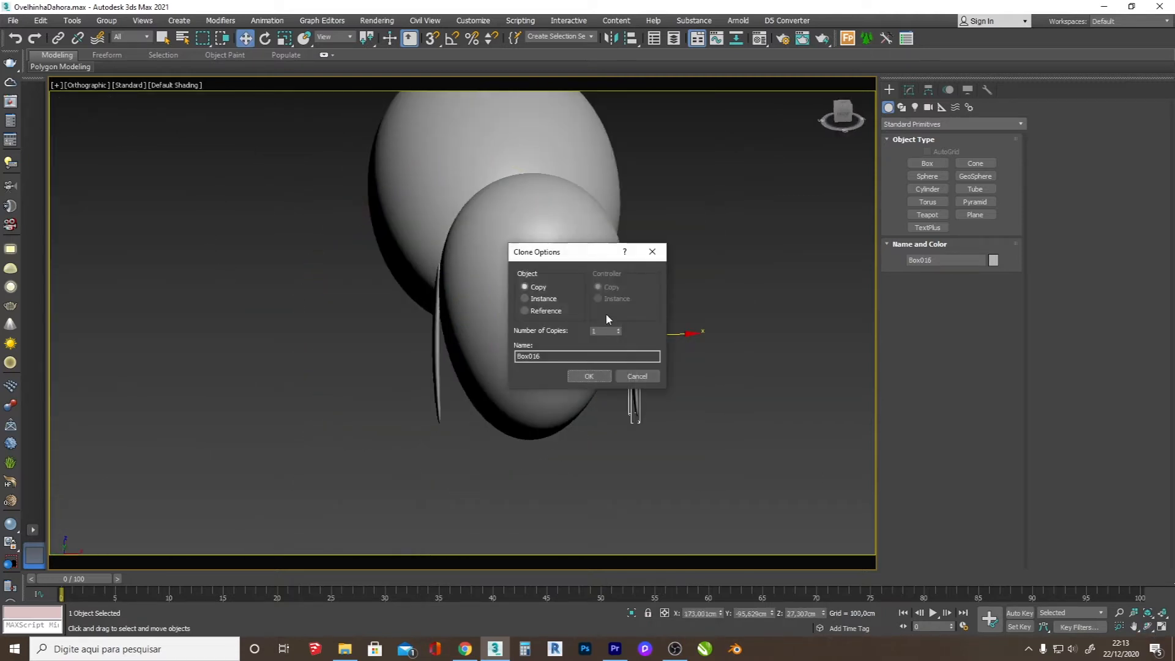
left_click(589, 376)
left_click(613, 39)
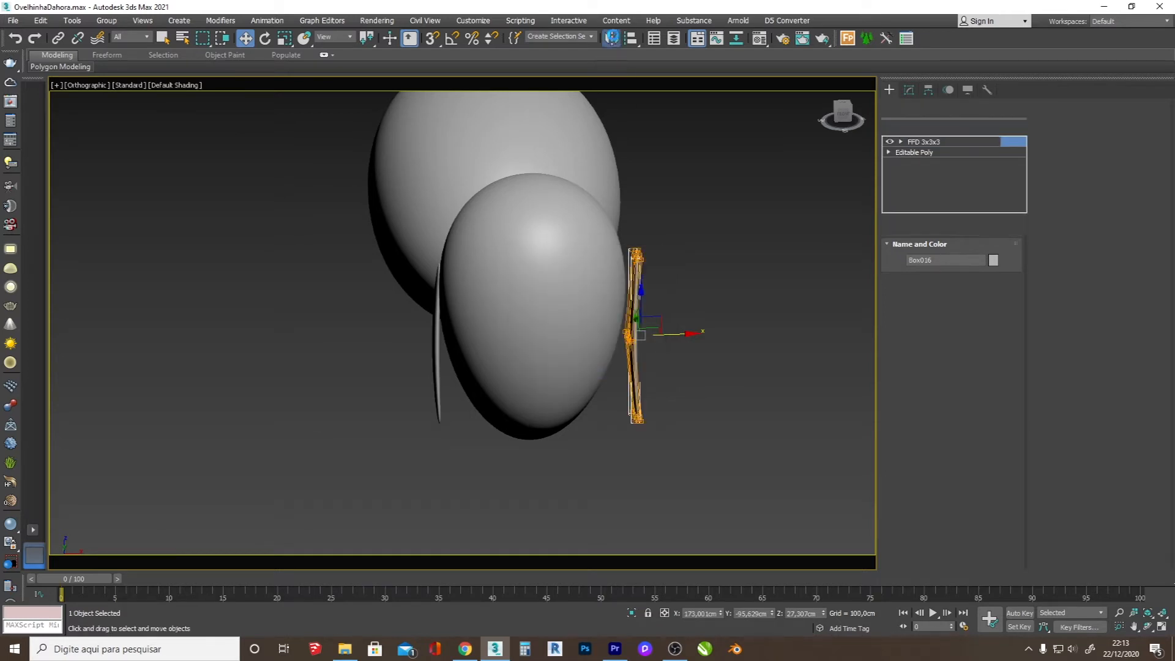
left_click(555, 420)
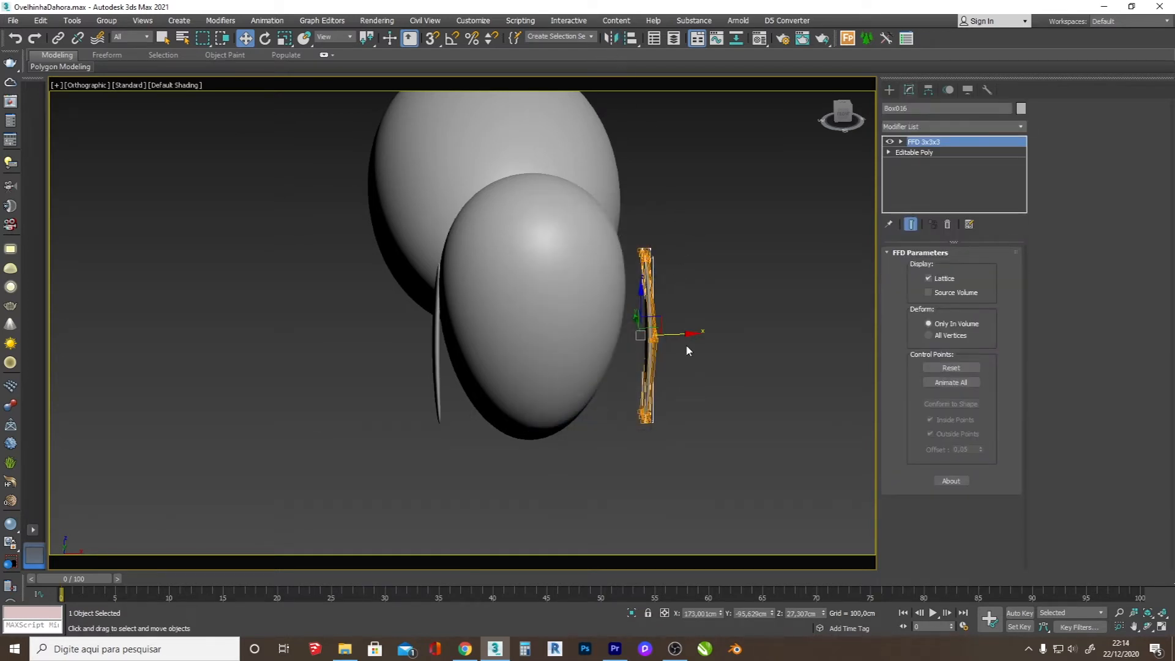
left_click_drag(677, 332, 667, 334)
left_click(1147, 626)
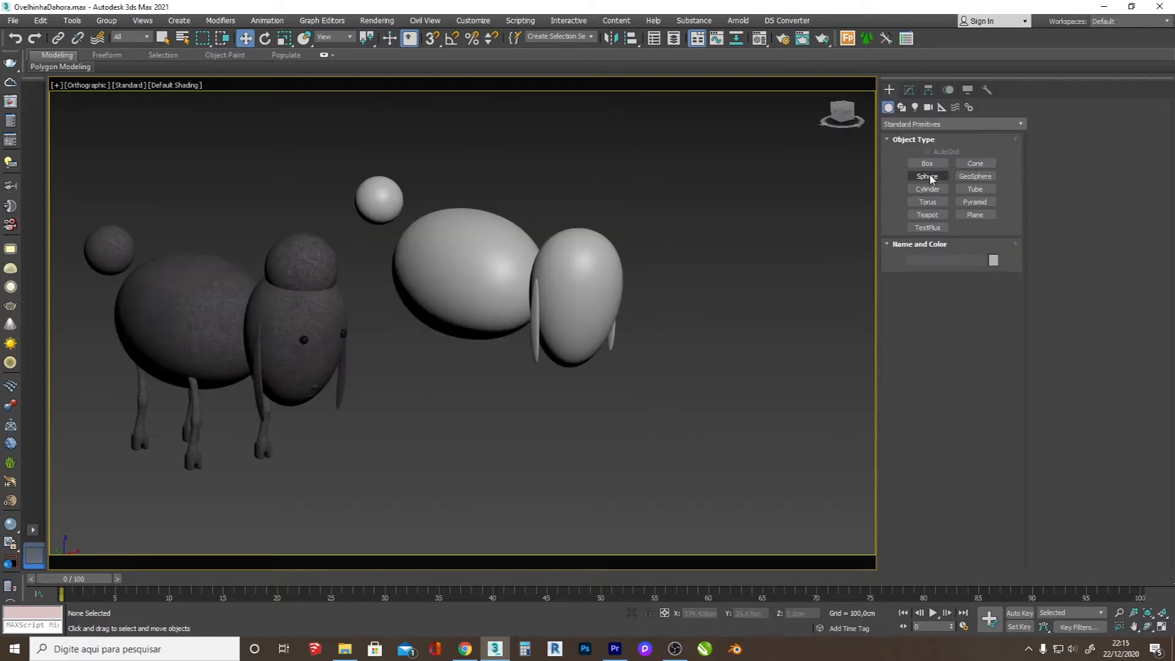
Step: Create an eye sphere with a radius of about 1.4 cm and 36 segments over the face in the front view
left_click(928, 177)
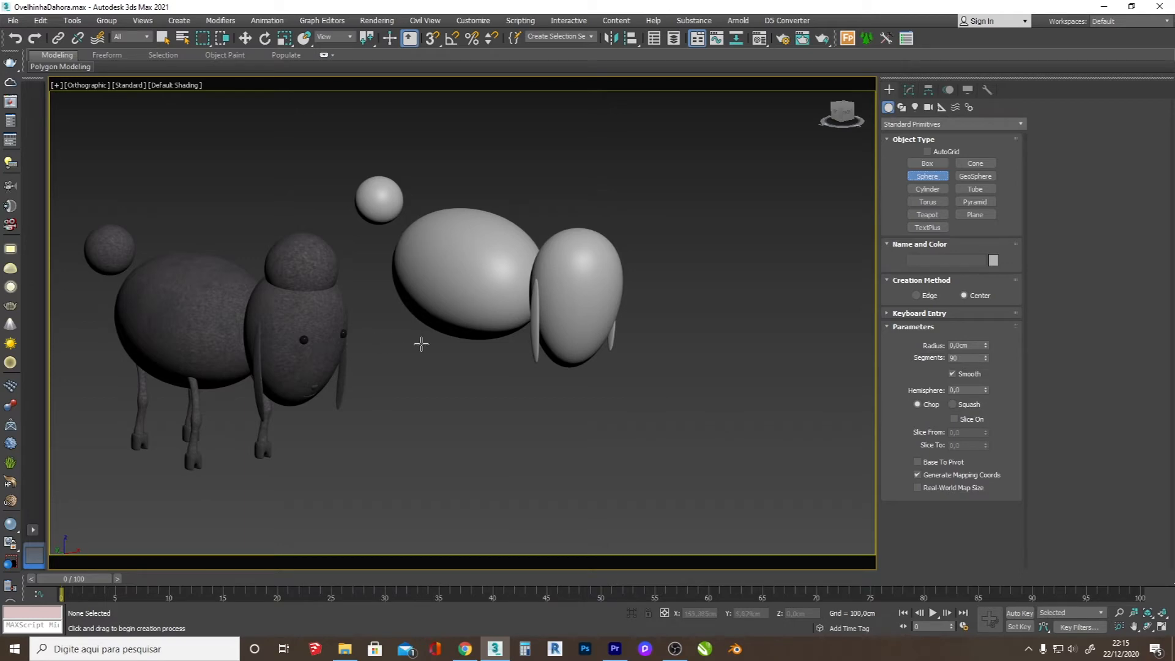
key("f")
scroll(556, 330, "up", 8)
left_click(618, 361)
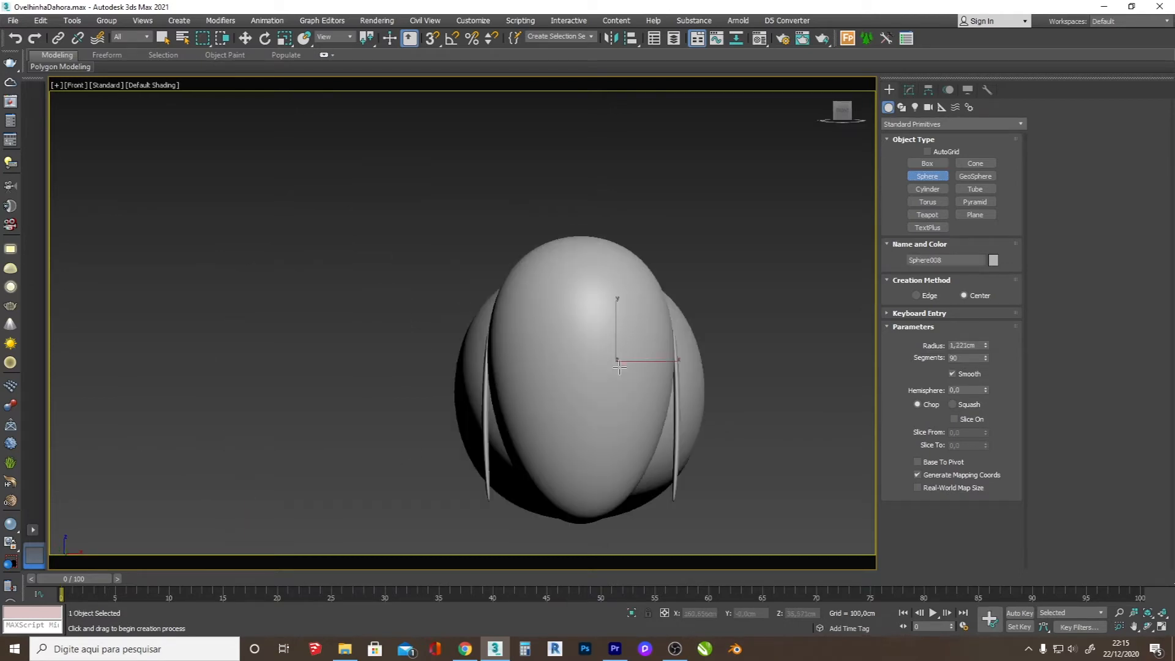
key("F3")
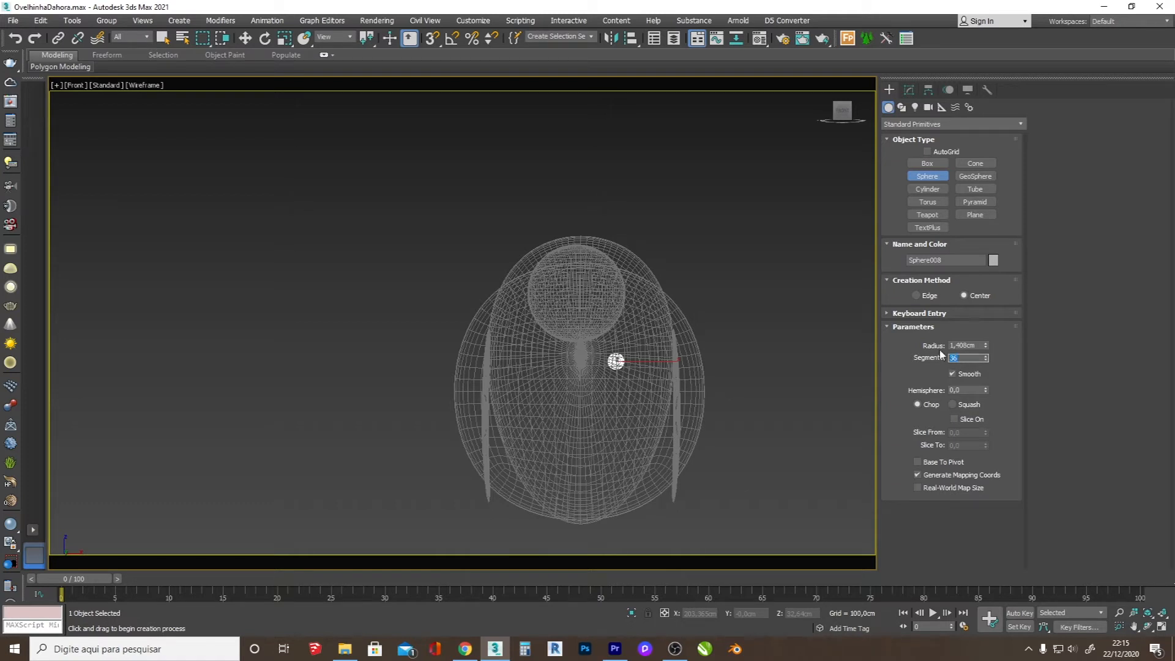
left_click(685, 347)
key("w")
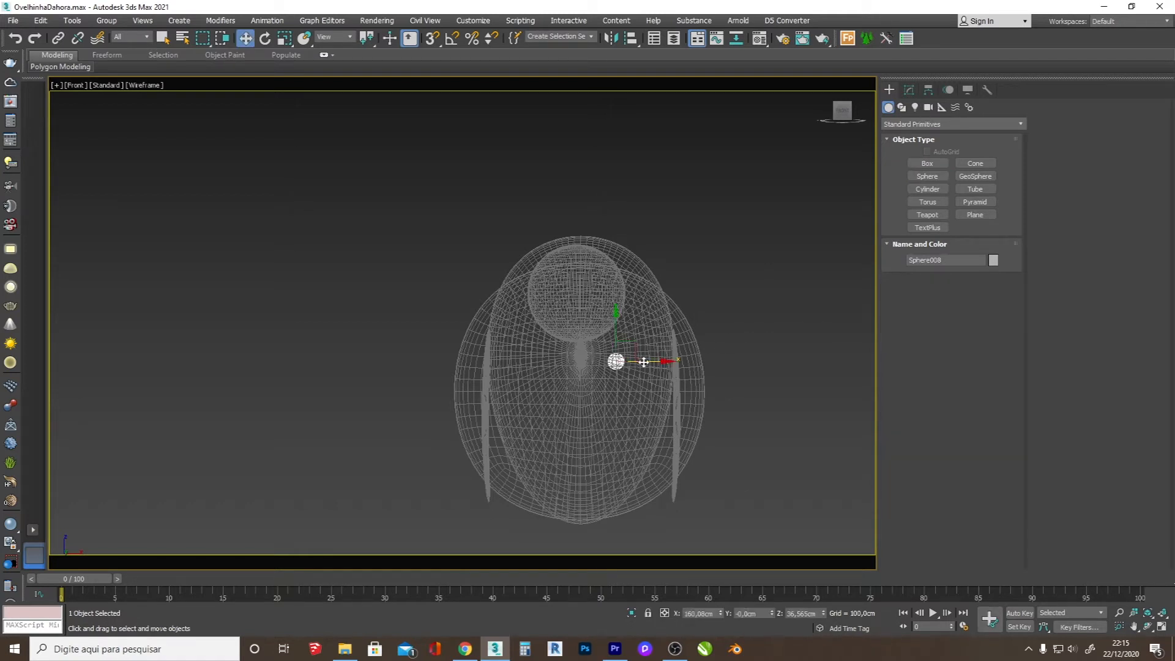
Step: Move the eye sphere onto the front surface of the head in the top view and copy it to the other side
key("t")
key("F3")
scroll(657, 291, "down", 3)
scroll(743, 330, "up", 3)
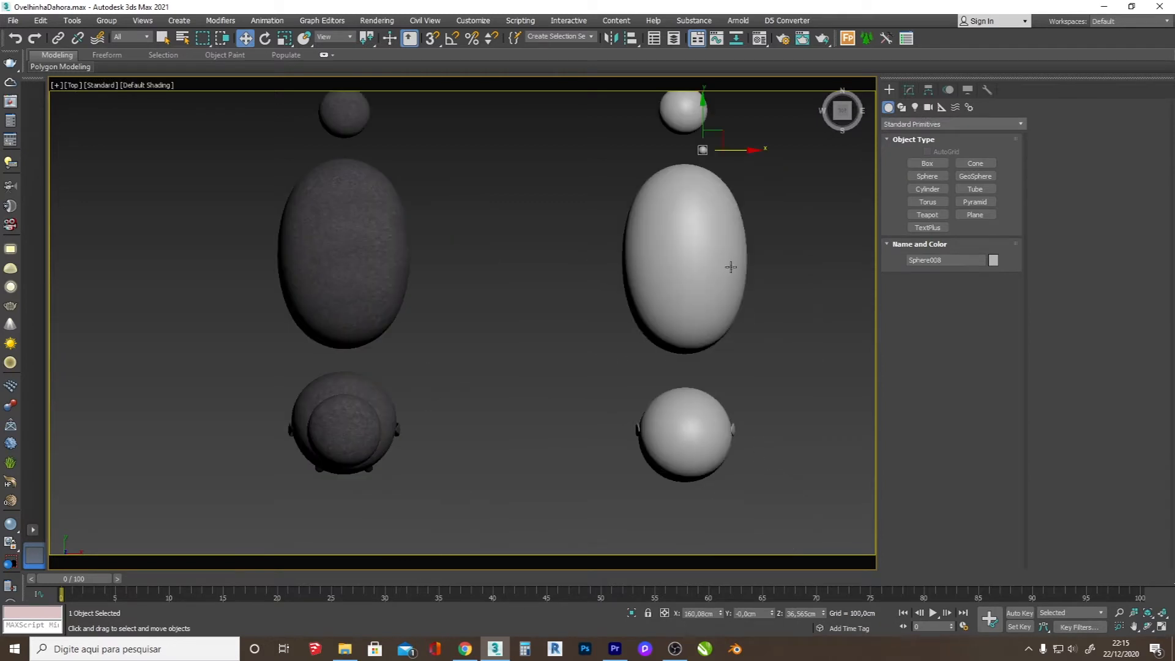
left_click_drag(729, 142, 726, 466)
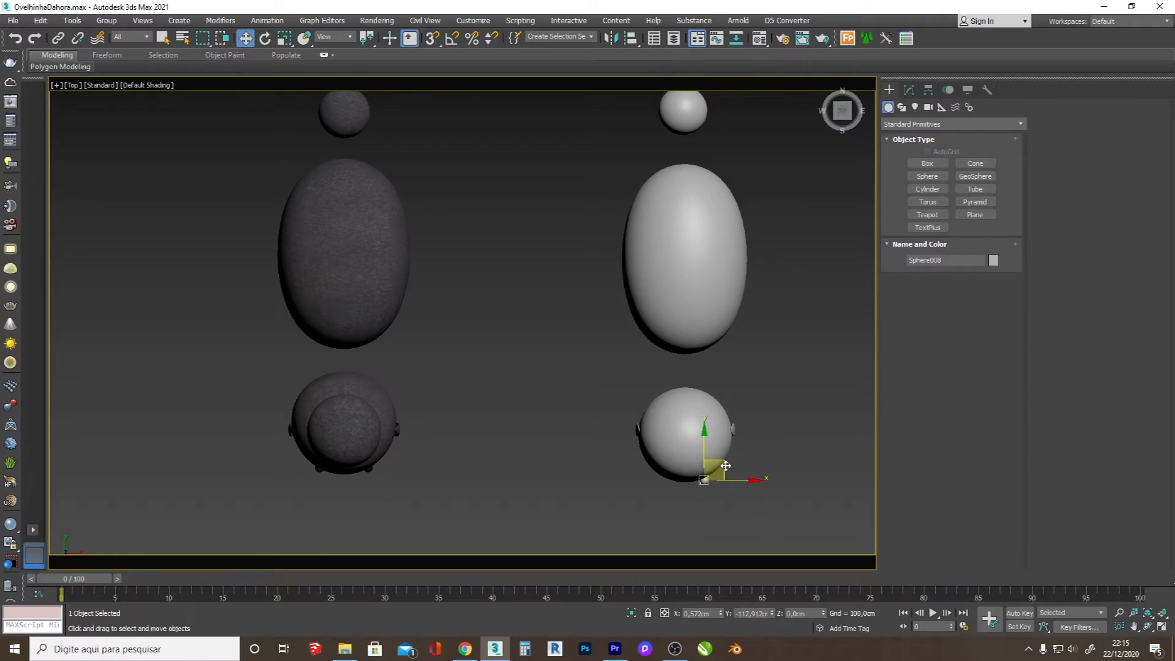
scroll(732, 479, "up", 5)
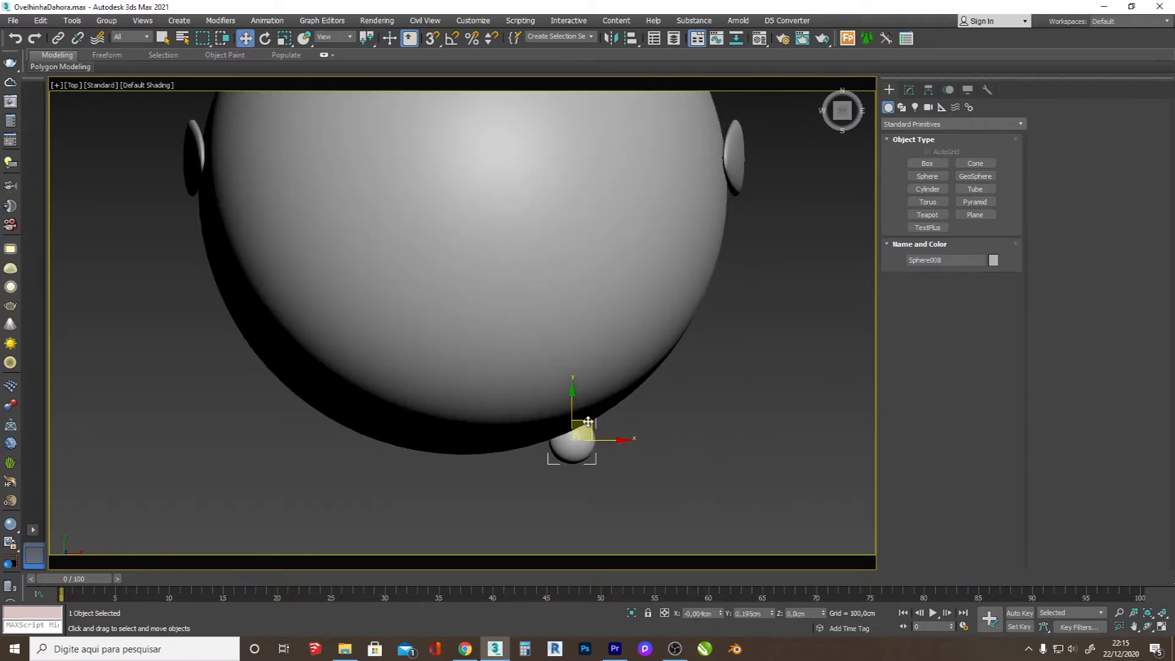
mouse_move(615, 451)
left_mouse_down("shift")
mouse_move(588, 438)
mouse_move(367, 422)
mouse_move(380, 422)
left_mouse_up("shift")
key("Return")
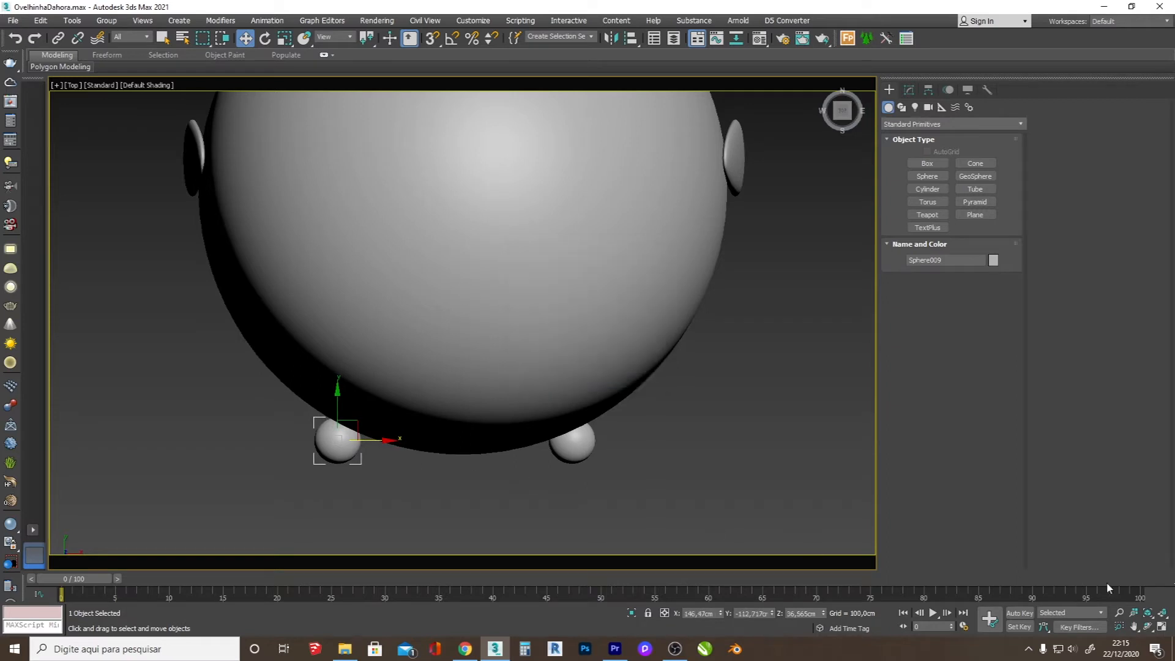
Step: Select both eye spheres and shift them together sideways across the face
left_click(1153, 626)
left_click_drag(498, 399, 508, 366)
right_click(508, 366)
left_click(508, 365, "ctrl")
left_click_drag(398, 396, 440, 394)
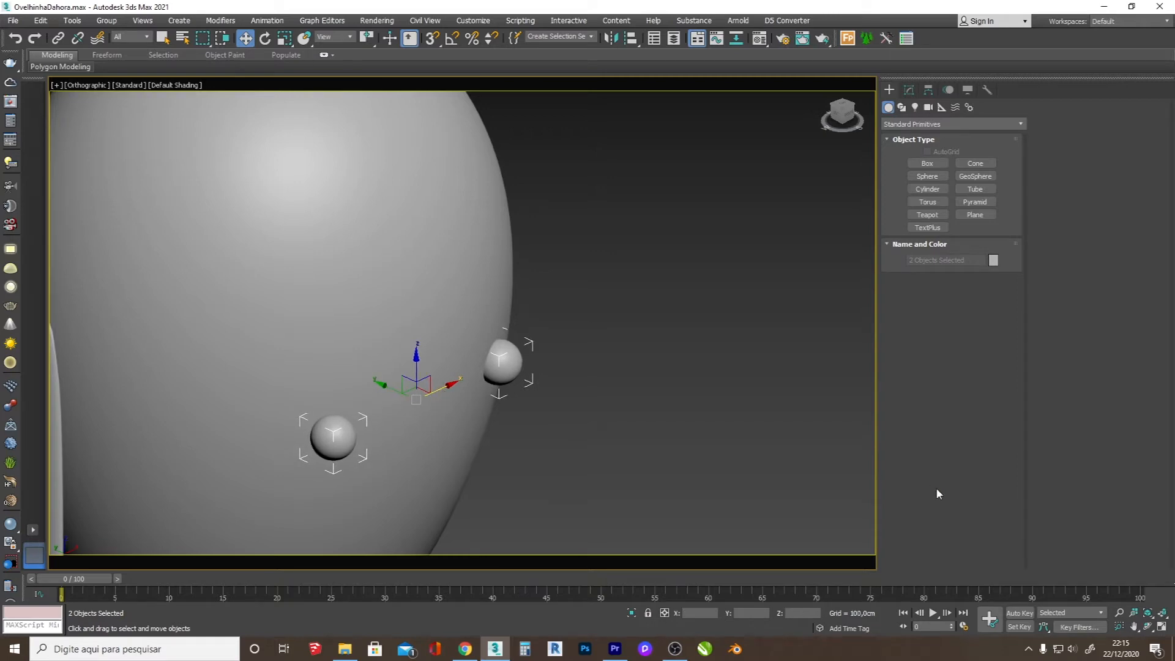
Step: Align the pair of eyes with the head's centre line, using the edged-face wireframe as the guide
left_click(1144, 629)
left_click_drag(422, 306, 402, 389)
key("F4")
scroll(401, 388, "up", 5)
key("w")
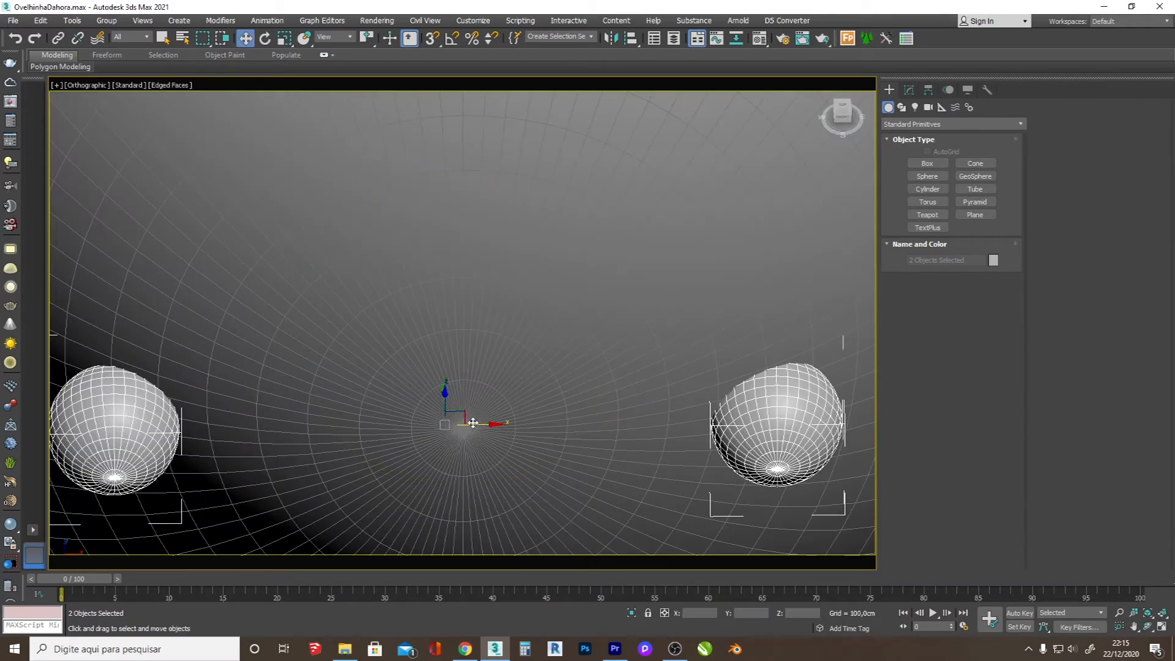
key("f")
scroll(595, 432, "up", 10)
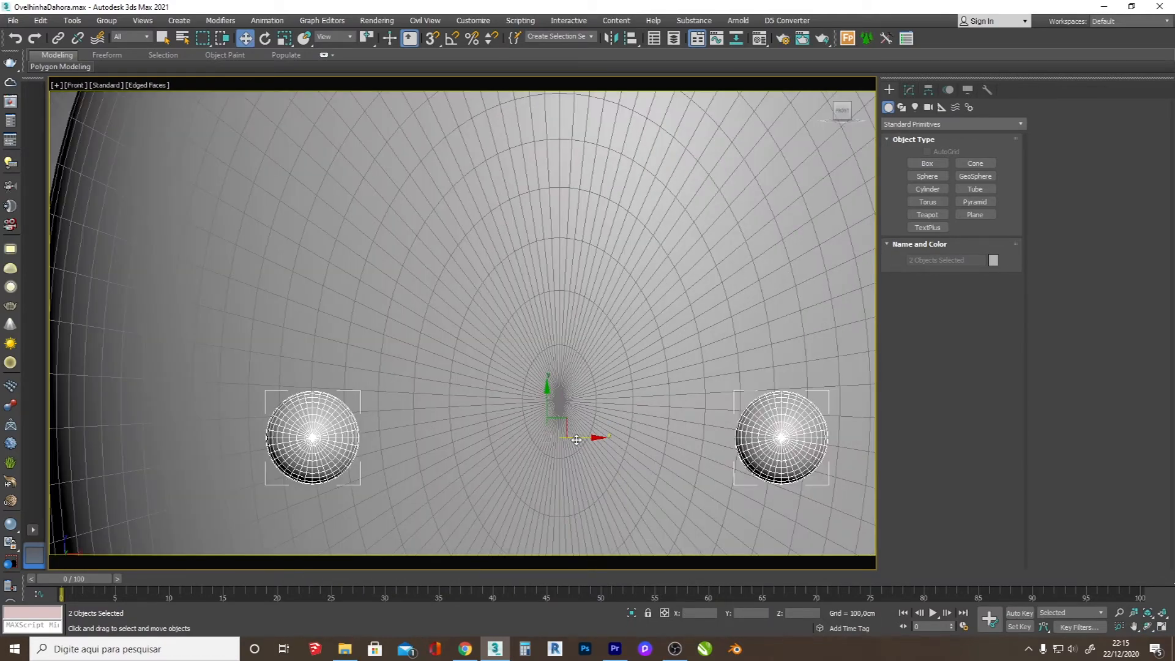
scroll(559, 441, "up", 8)
left_click_drag(597, 421, 597, 421)
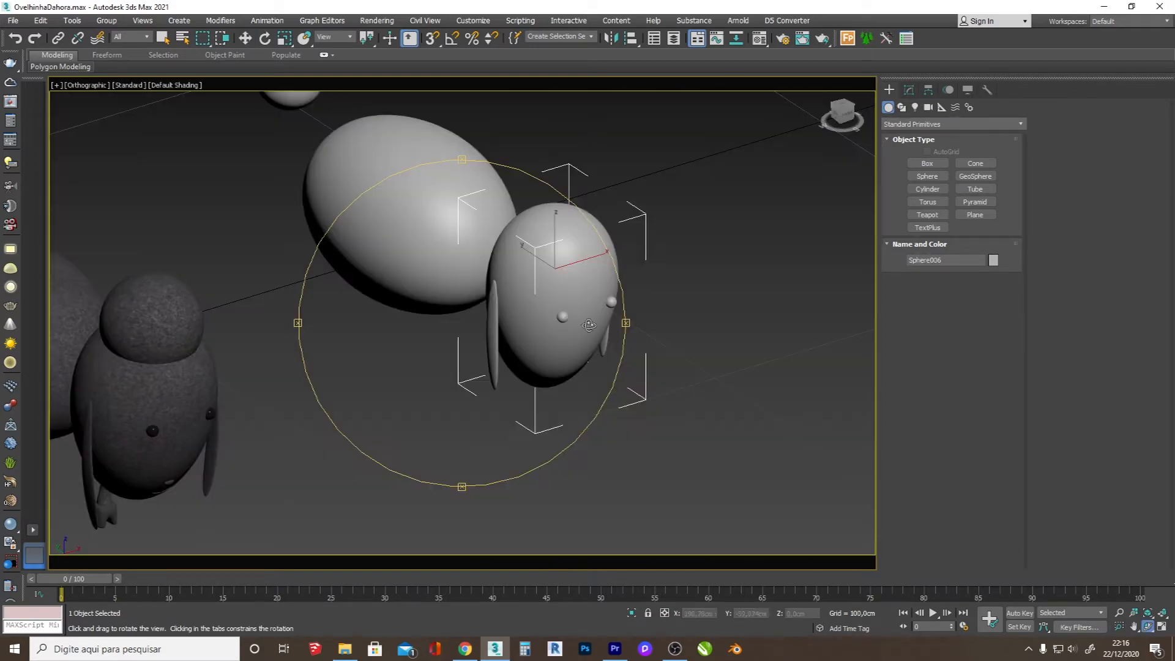
Step: Create a small box about 2.7 cm long, 3.6 cm wide and 0.9 cm high below the head in the front view
key("f")
scroll(491, 293, "down", 6)
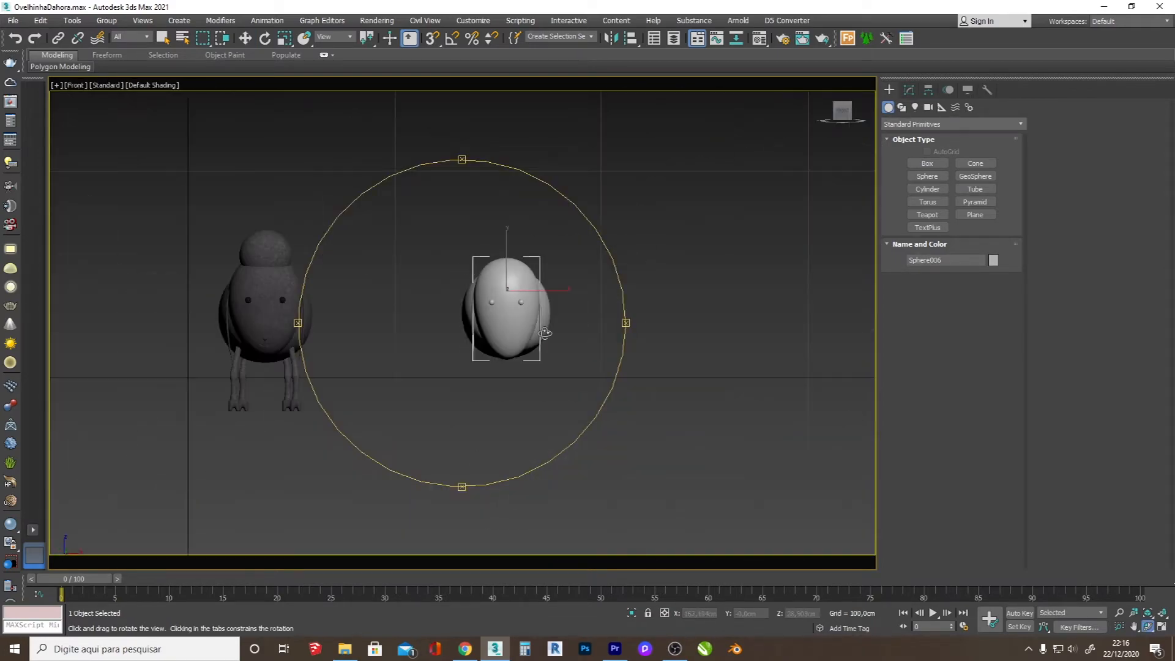
scroll(551, 361, "up", 4)
left_click(928, 164)
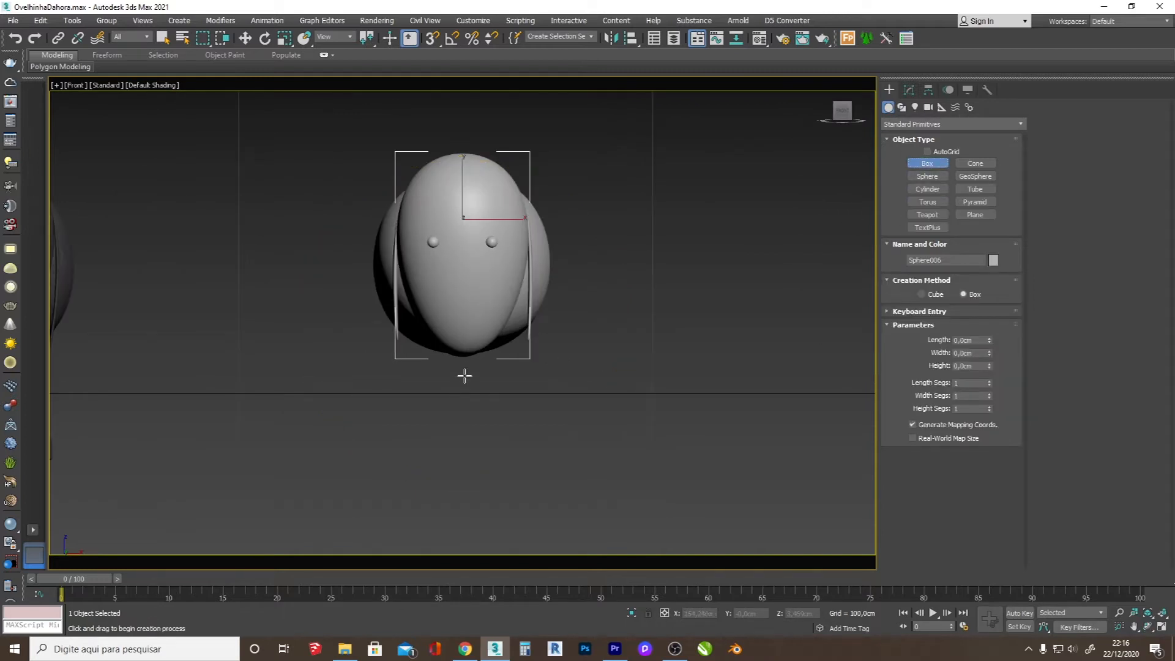
scroll(461, 371, "up", 2)
left_click_drag(470, 379, 482, 384)
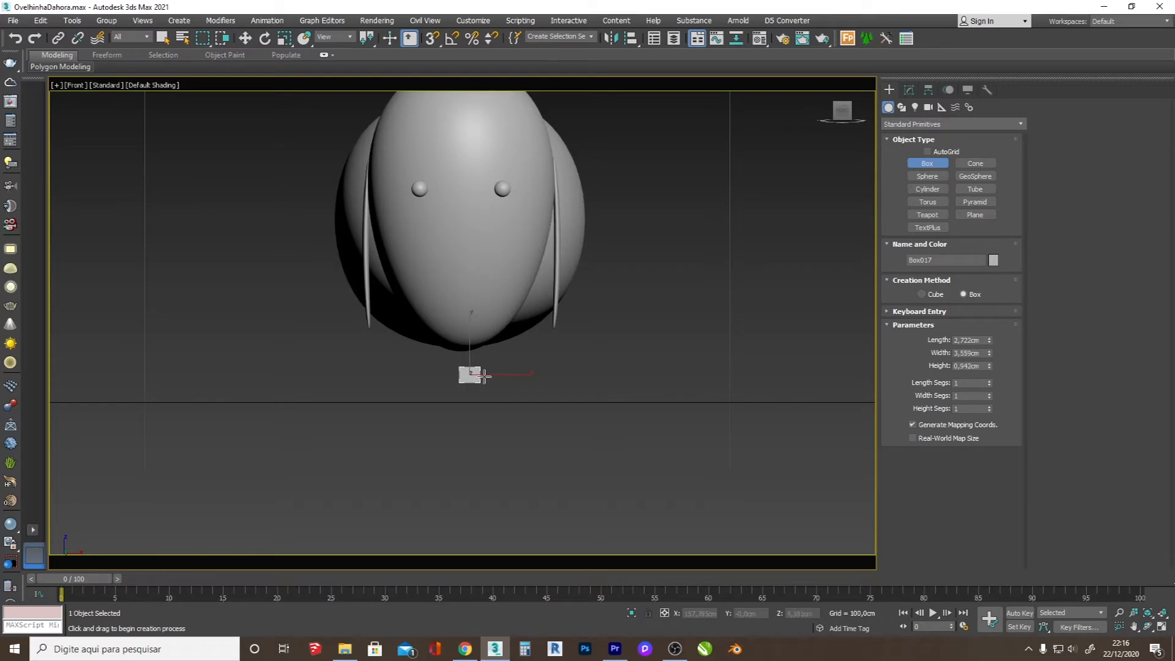
scroll(486, 374, "up", 5)
Step: Convert the small box to an editable poly and connect its horizontal edges with a vertical centre loop
key("w")
right_click(484, 330)
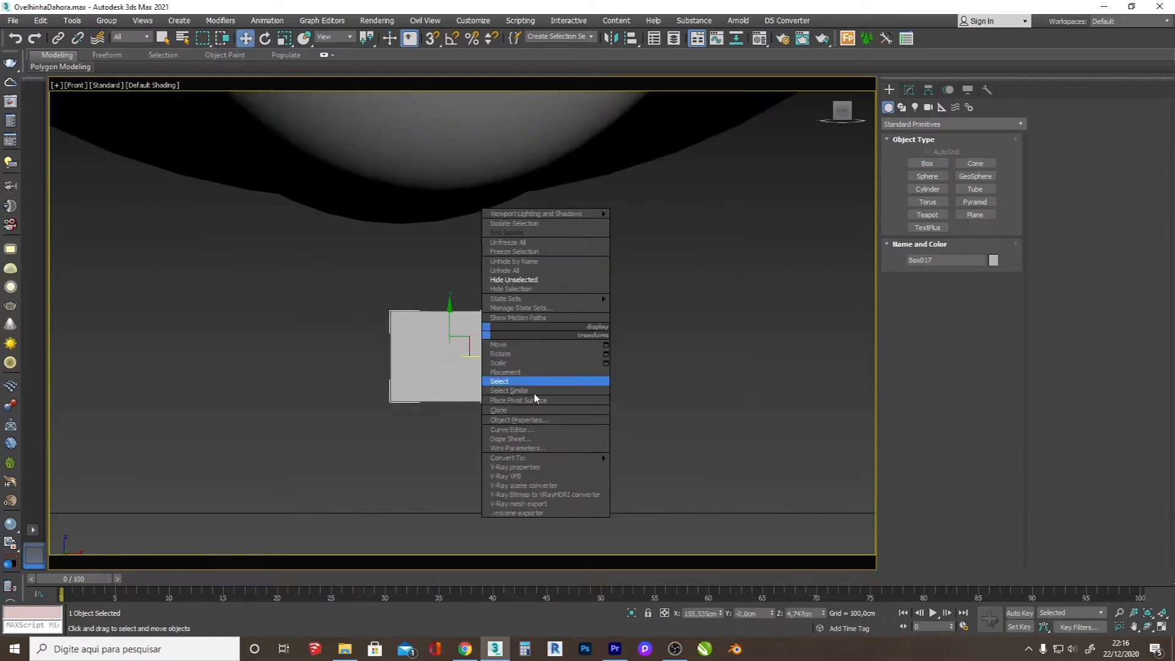
left_click(643, 465)
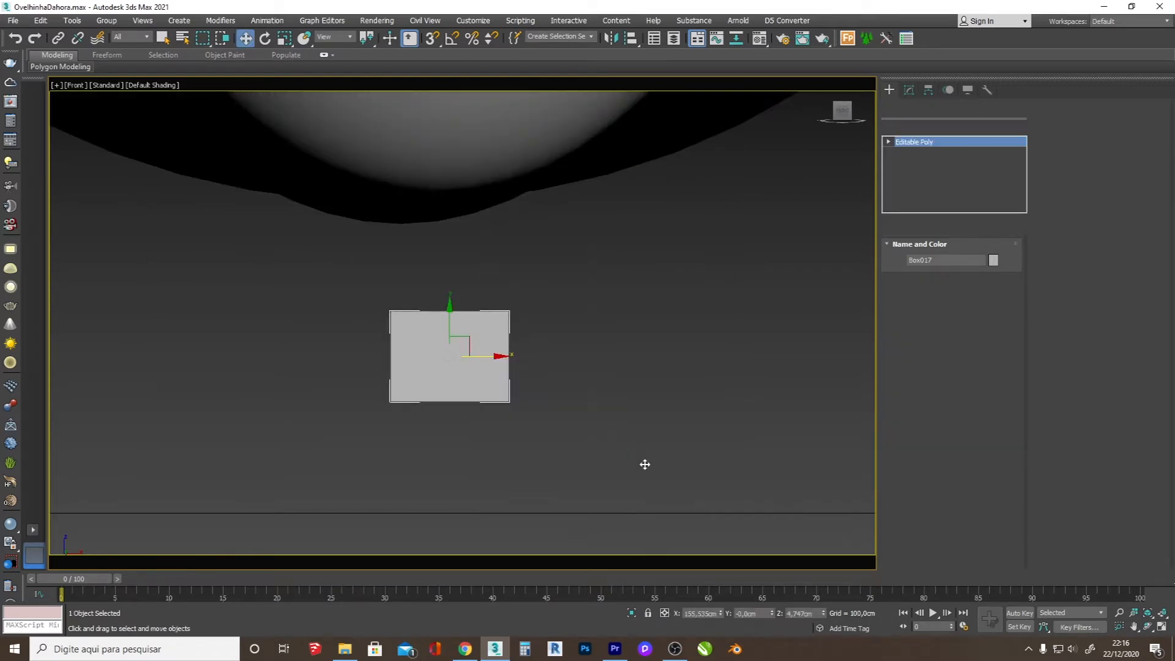
left_click(936, 268)
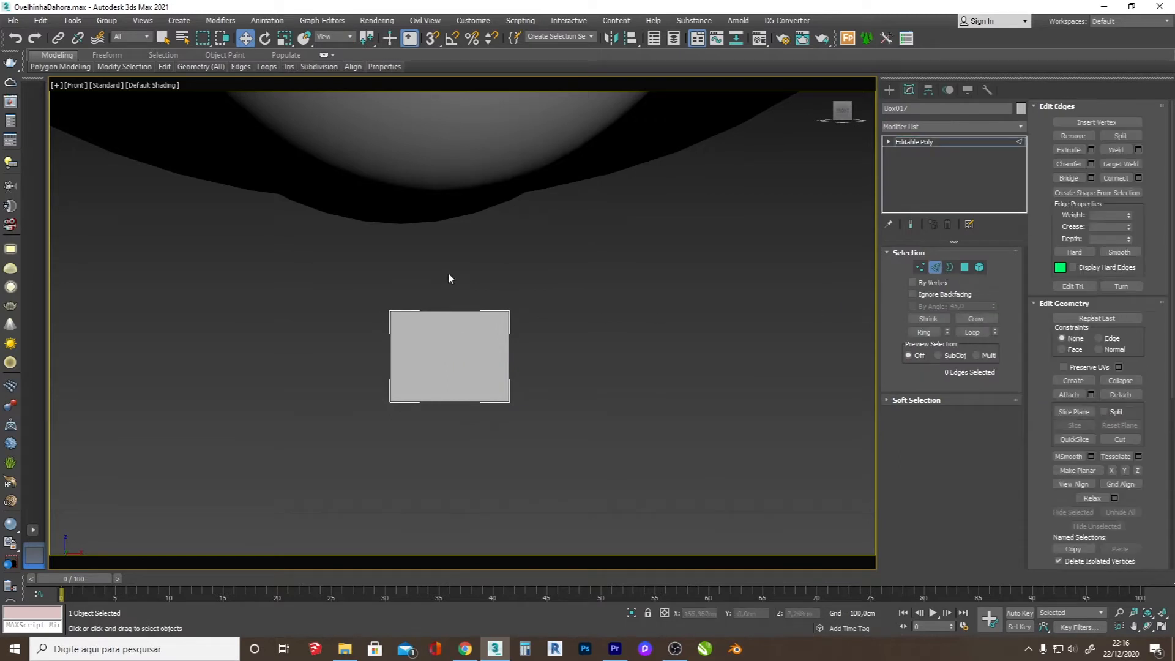
left_click_drag(472, 455, 488, 453)
left_click(1126, 180)
Step: Scale the box's bottom vertices to 17% of their width and lower the top vertices to form a shallow inverted triangle
key("1")
left_click_drag(543, 421, 308, 382)
key("r")
left_click_drag(493, 397, 273, 384)
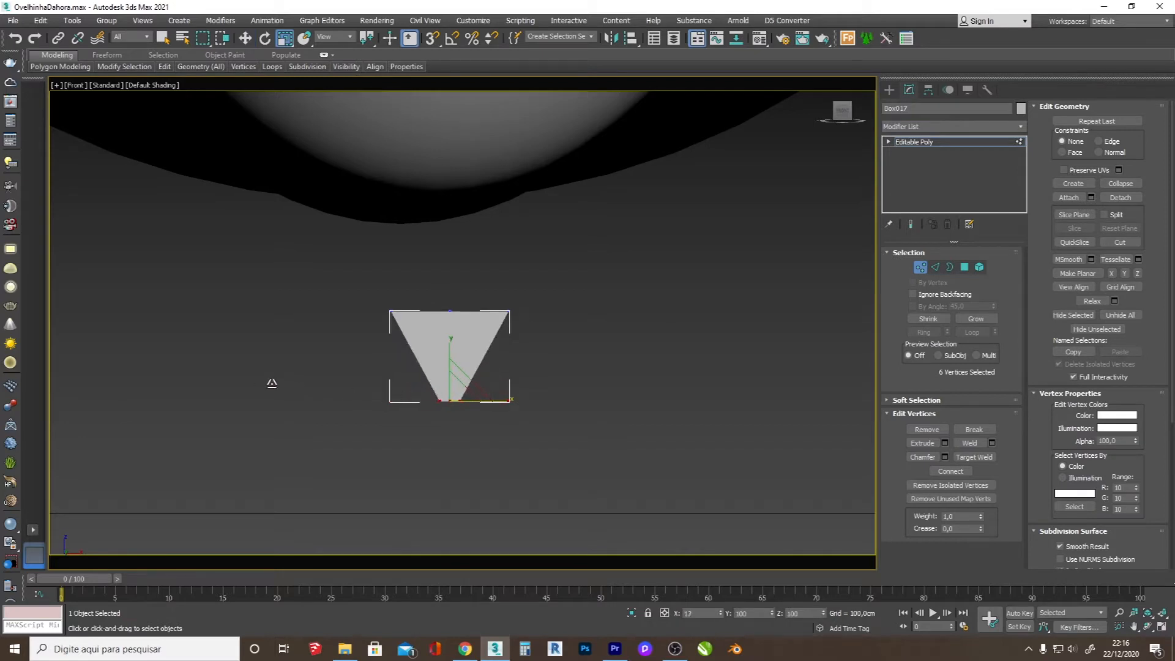
left_click_drag(589, 355, 589, 356)
key("w")
left_click_drag(450, 276, 472, 318)
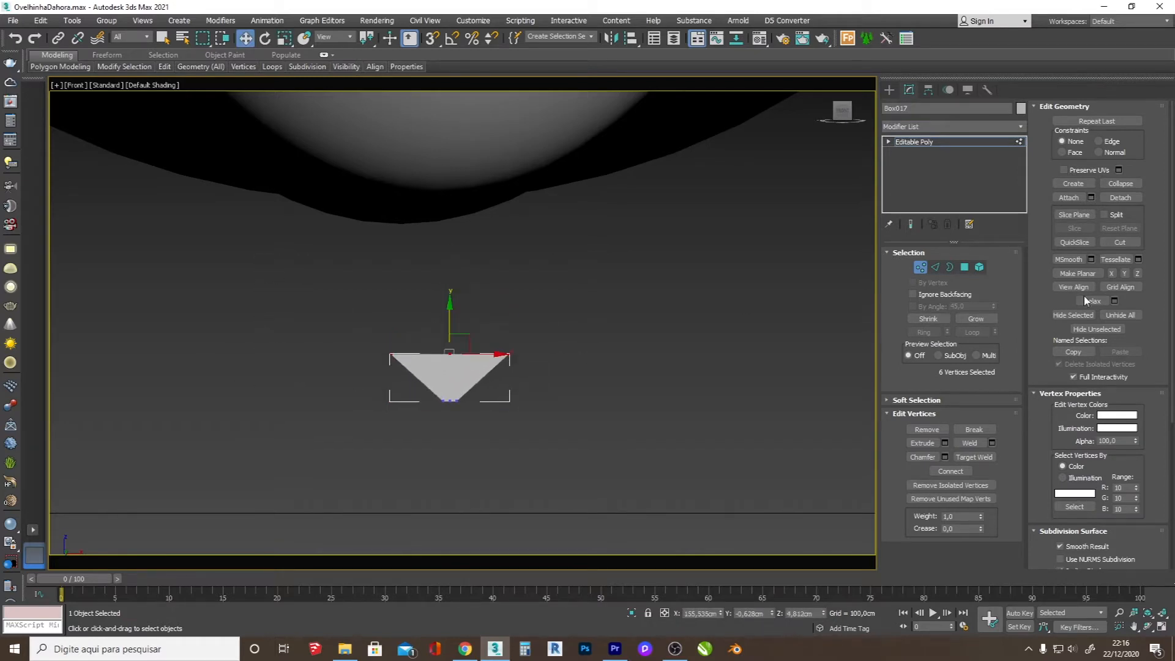
Step: Select the whole triangular element and apply MSmooth twice to round it into a nose
left_click(979, 267)
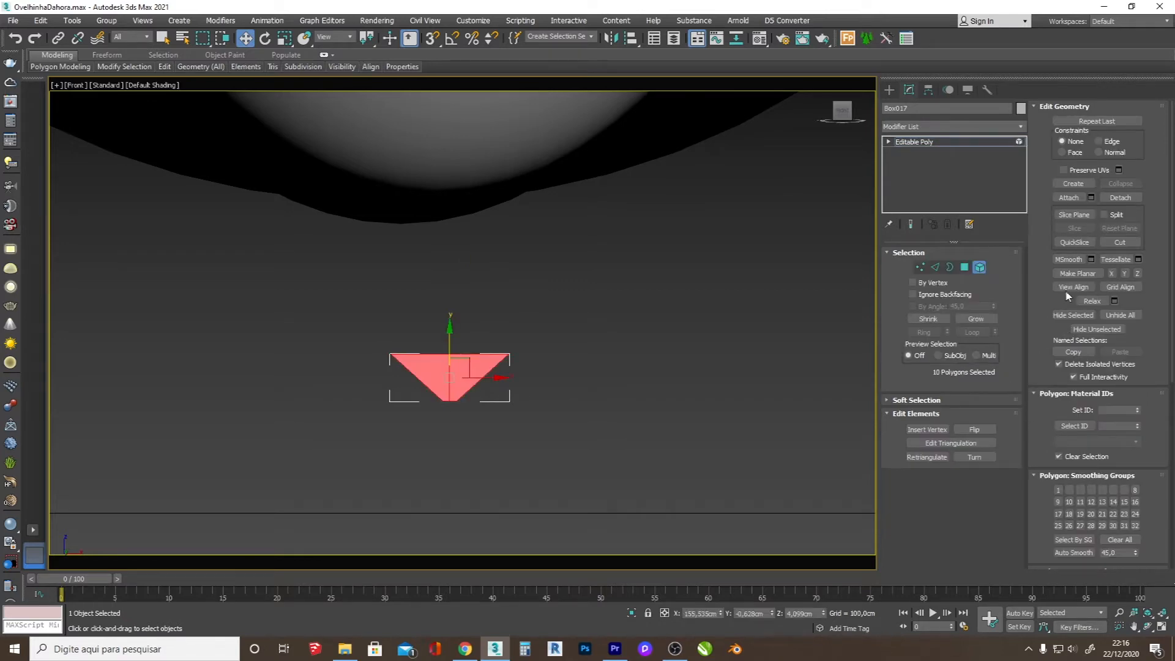
left_click(1059, 261)
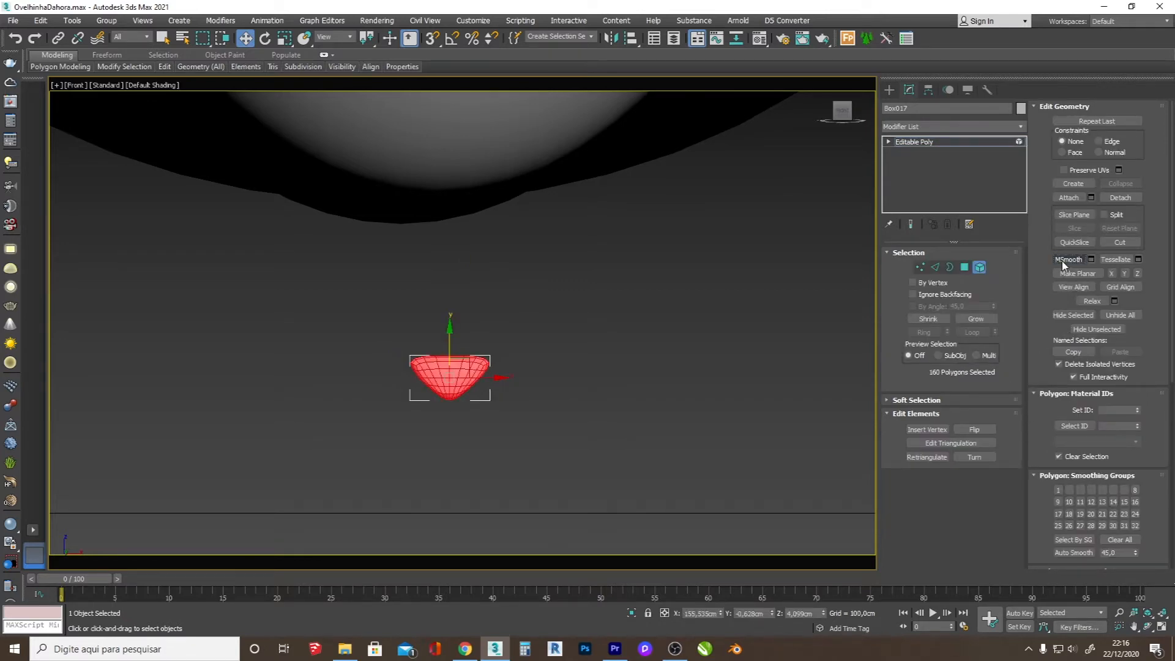
left_click(1064, 262)
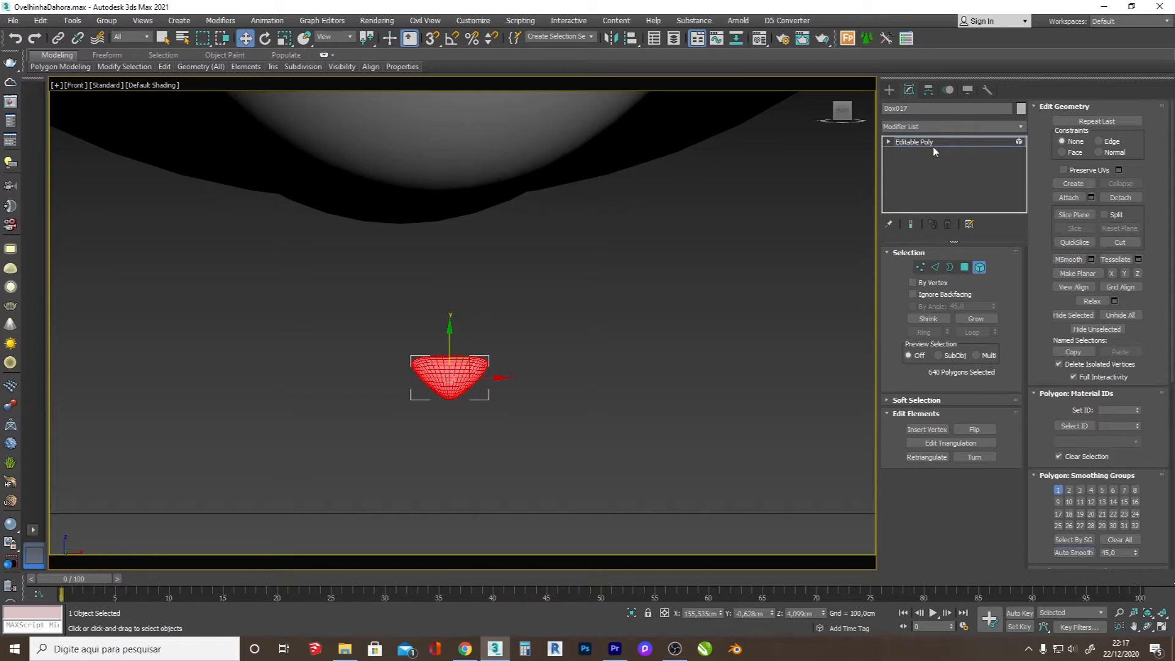
left_click(889, 90)
scroll(405, 396, "down", 5)
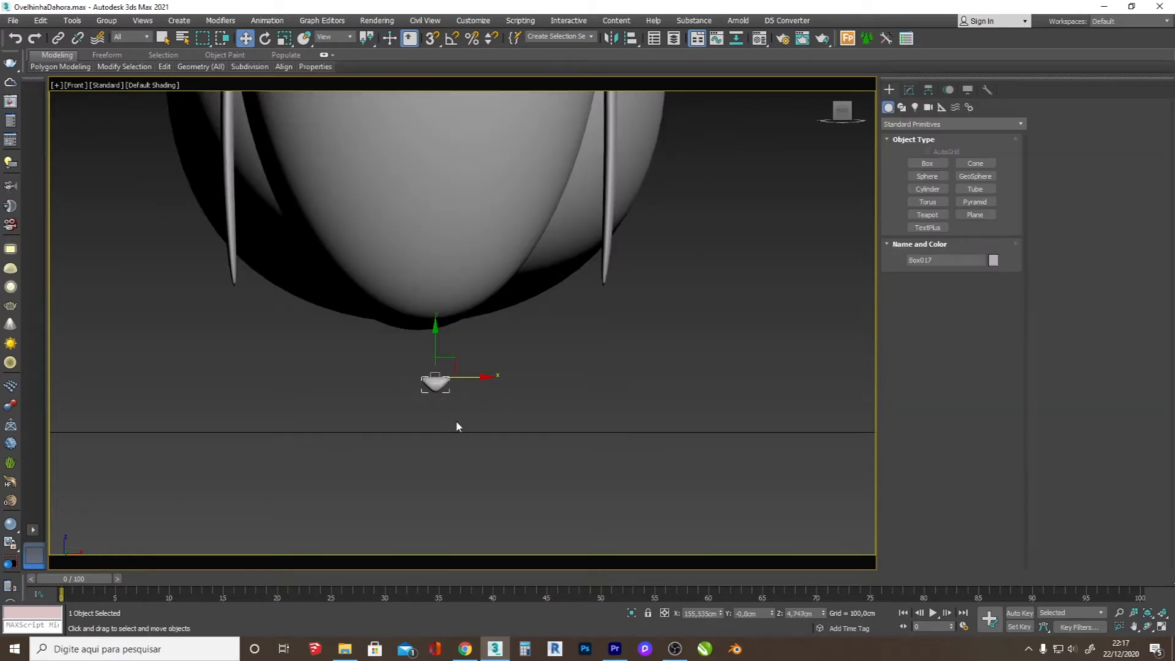
scroll(456, 426, "down", 6)
scroll(428, 398, "up", 5)
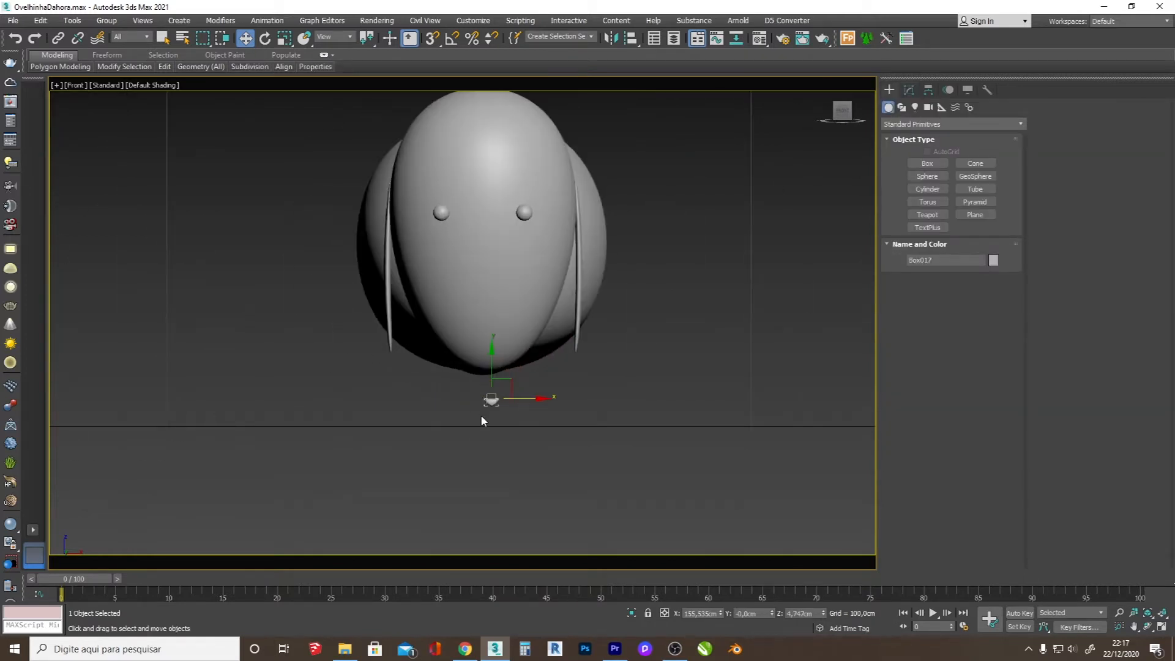
scroll(471, 407, "up", 5)
scroll(539, 422, "down", 1)
scroll(630, 443, "up", 3)
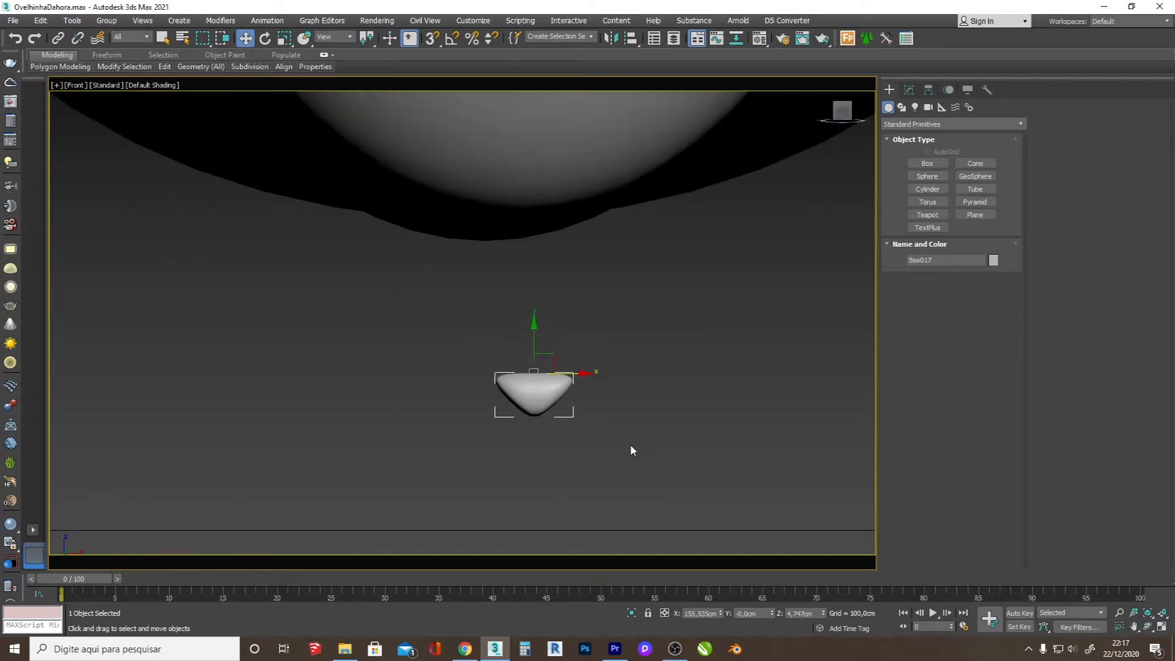
Step: Draw a straight vertical spline from the nose tip down to the ground line in the front view
left_click(782, 296)
left_click(902, 107)
left_click(927, 173)
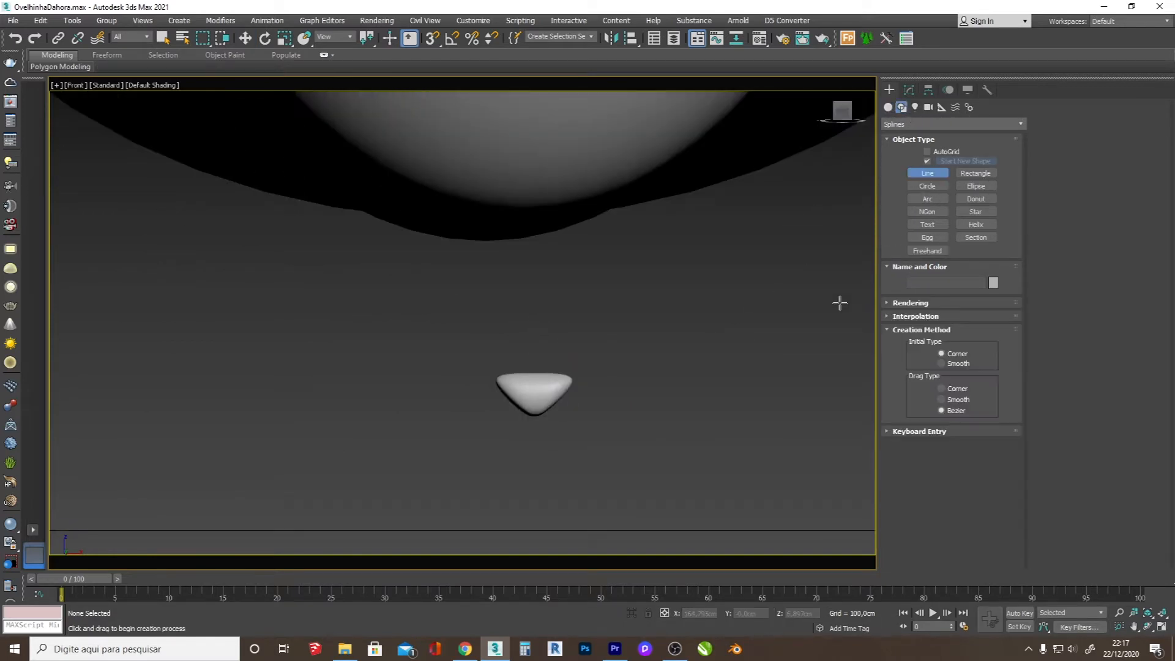
left_click(534, 416)
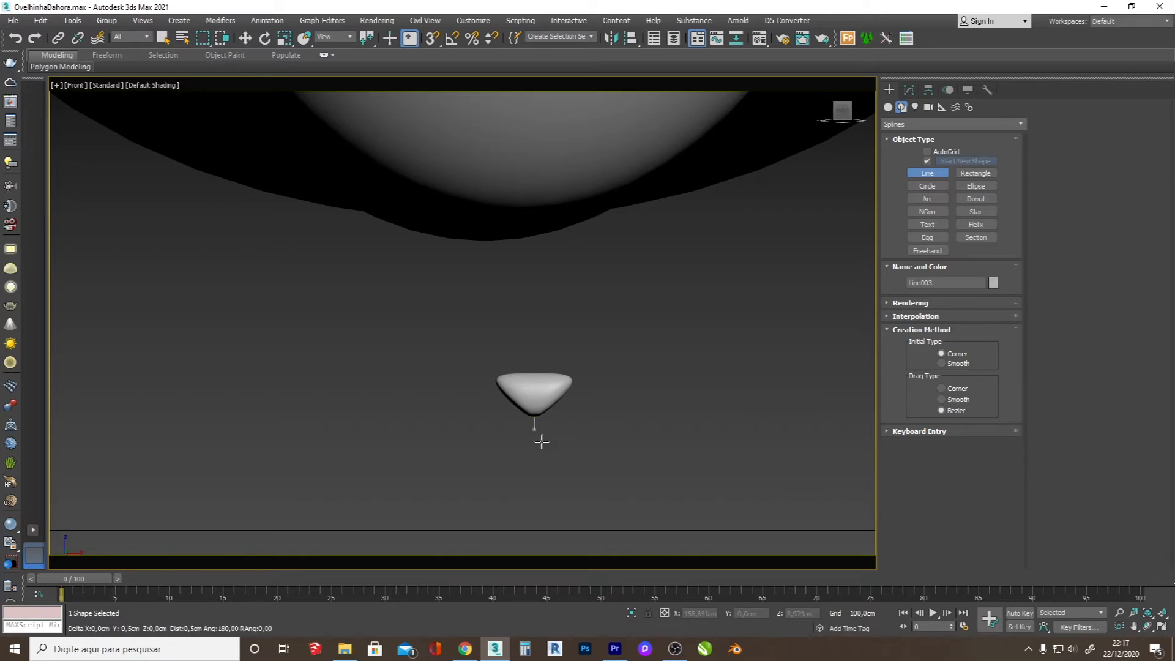
left_click(549, 531)
right_click(549, 531)
scroll(539, 401, "down", 2)
scroll(544, 476, "up", 3)
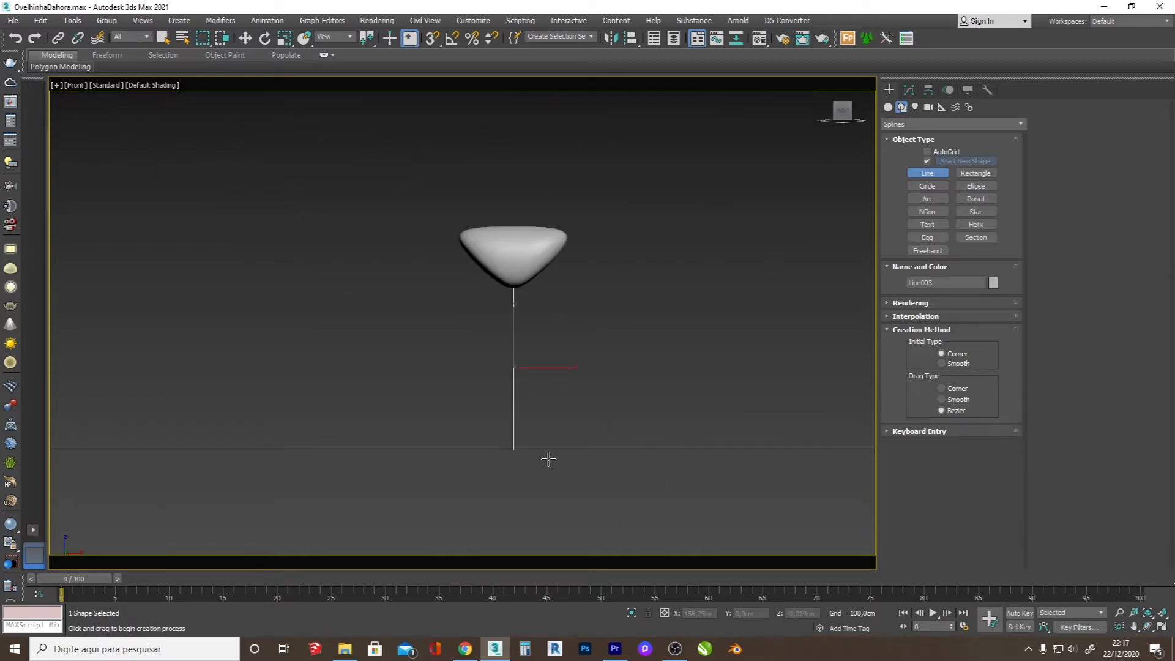
key("1")
left_click_drag(557, 459, 413, 414)
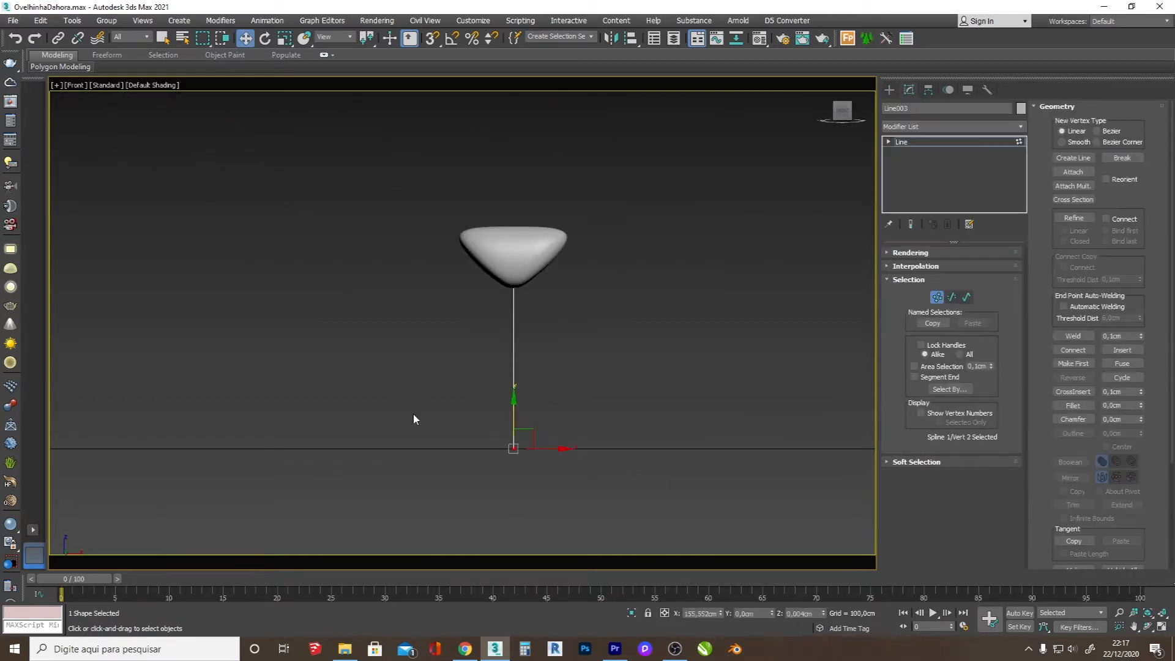
Step: Enable the vertical line's display in the viewport as a radial tube with a thickness of 0,36 cm
left_click(915, 266)
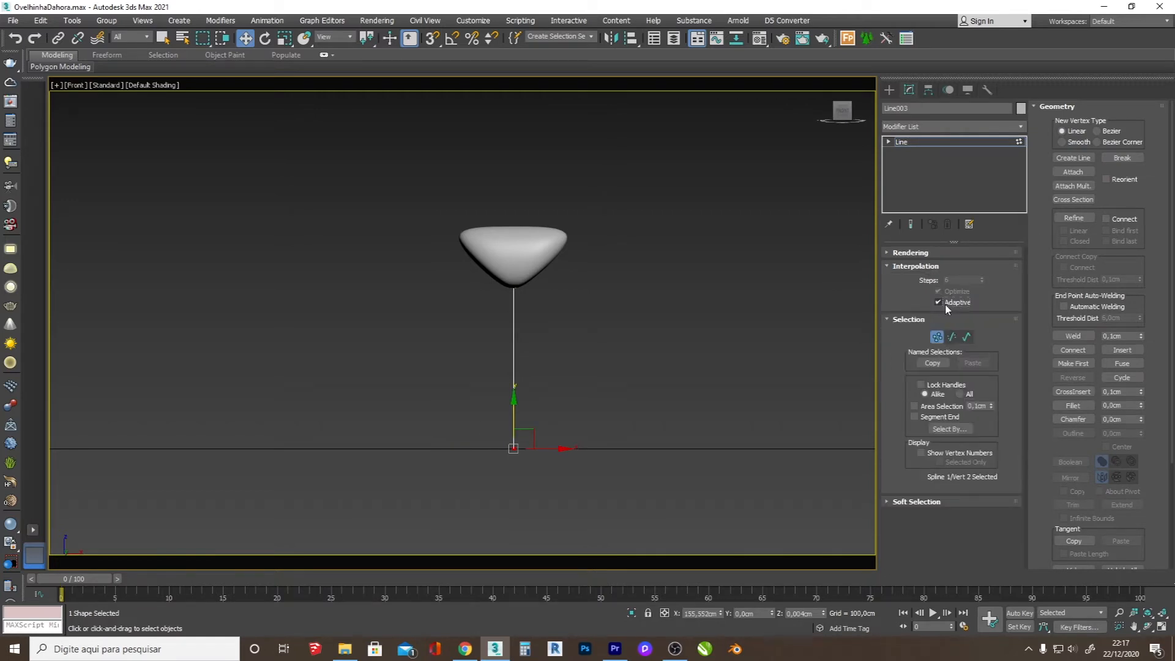
left_click(913, 253)
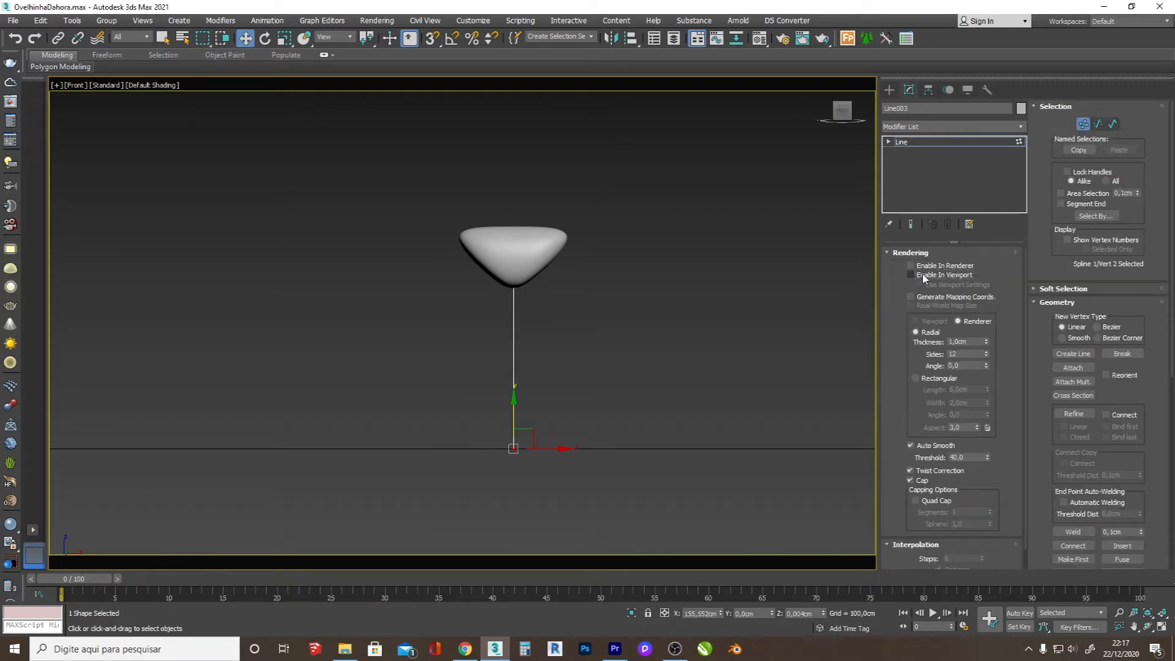
left_click(912, 275)
left_click_drag(986, 340, 1000, 380)
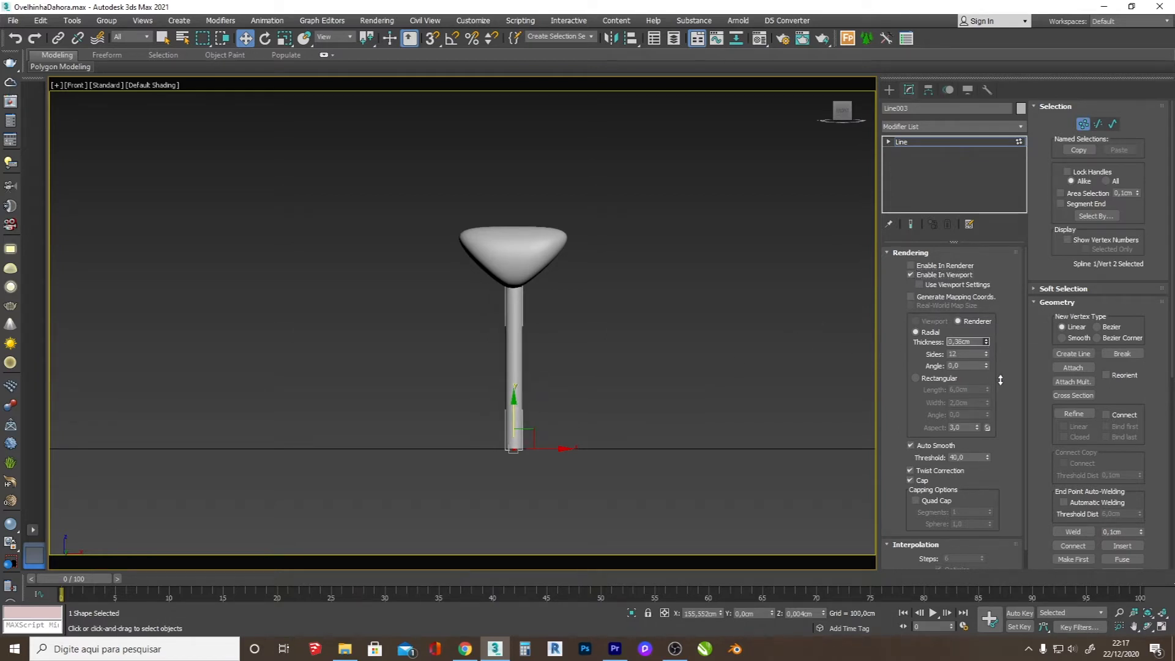
left_click(507, 269)
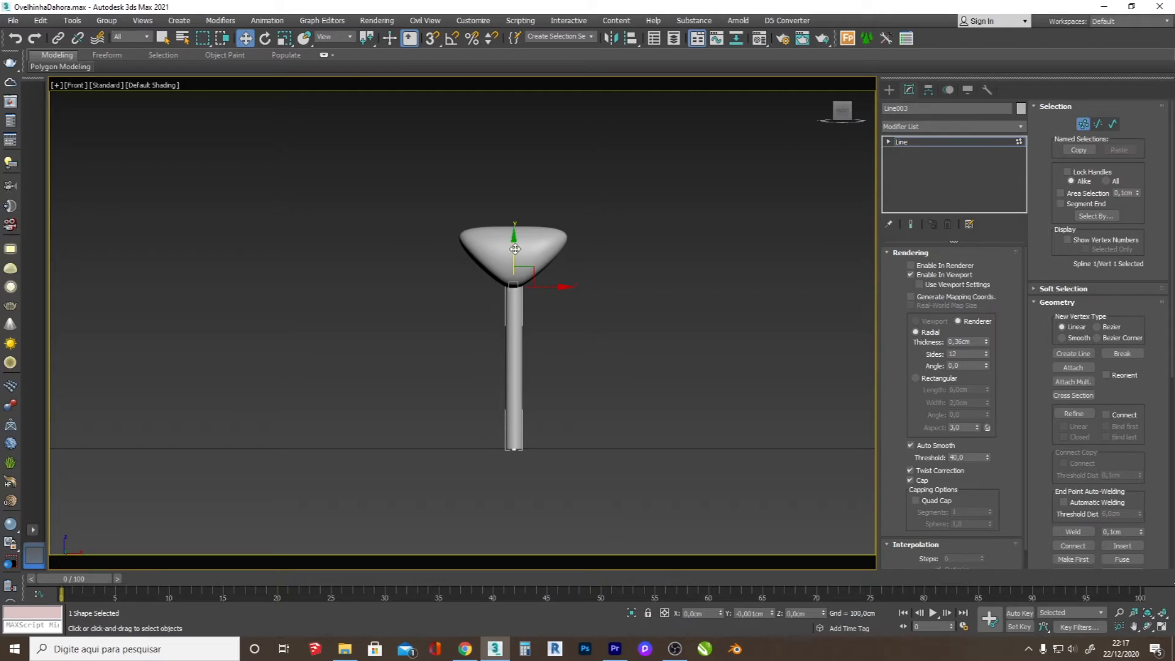
Step: Draw a smile-shaped arc below the vertical line and move it up, centred, until it meets the line's lower end
left_click(890, 90)
left_click(928, 199)
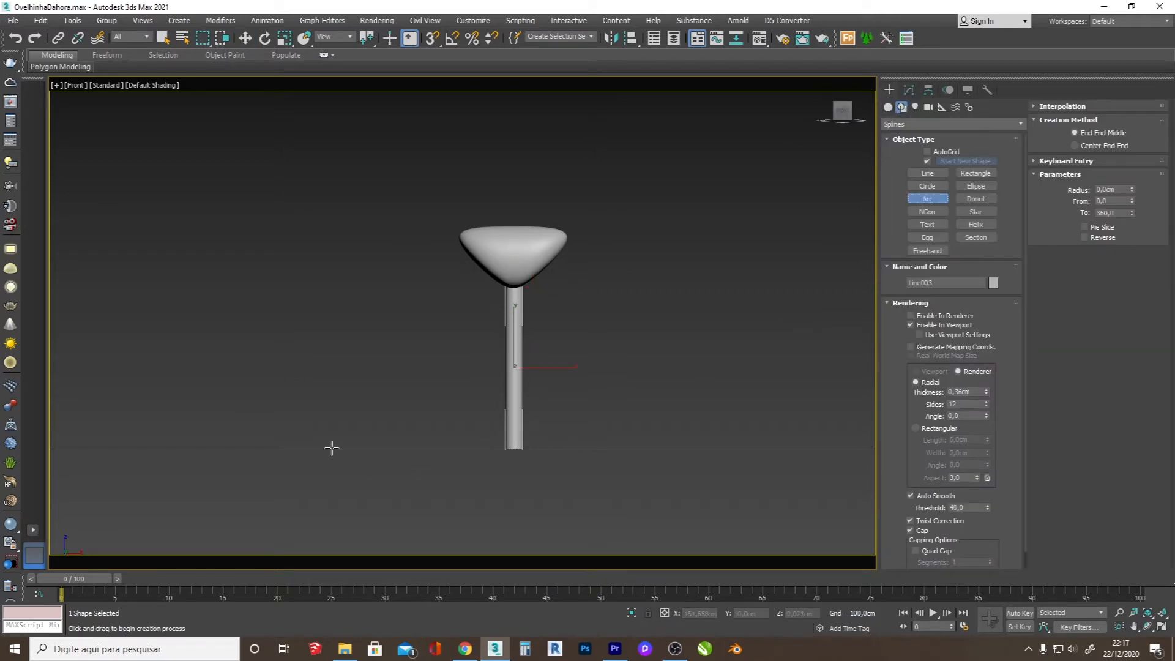
left_click_drag(332, 449, 704, 448)
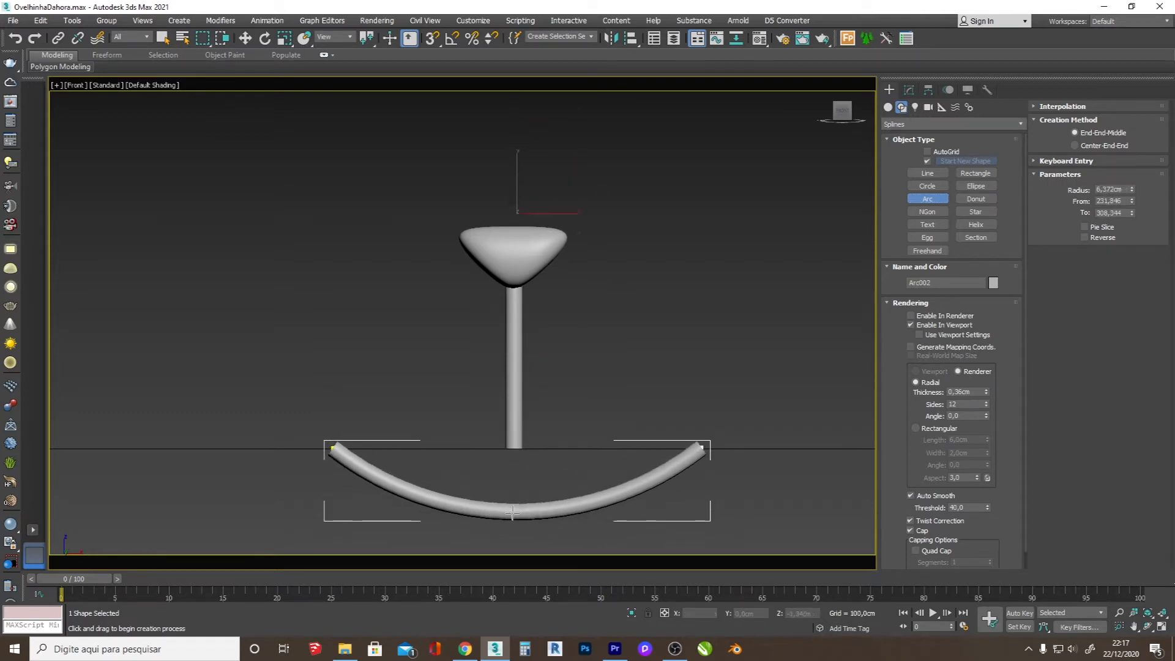
left_click(509, 524)
right_click(511, 430)
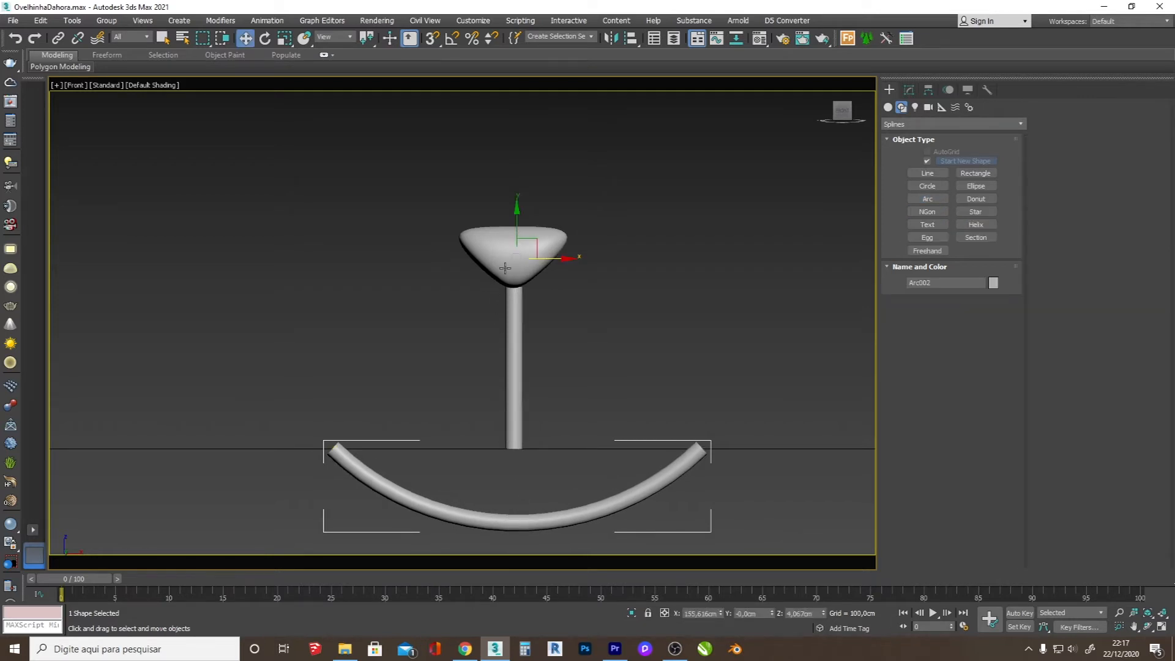
left_click_drag(519, 226, 555, 191)
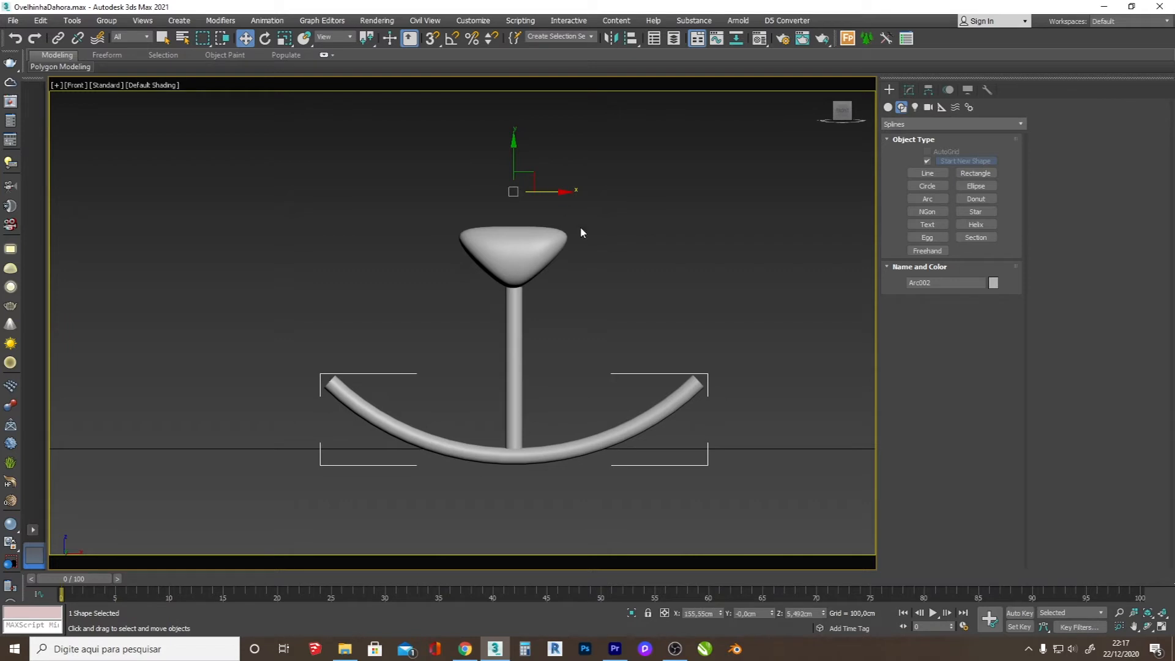
Step: Select the vertical line, the mouth arc and the nose together and convert all three to editable poly
left_click(520, 371, "ctrl")
mouse_move(516, 392)
middle_mouse_down("alt")
mouse_move(489, 386)
mouse_move(502, 386)
middle_mouse_up("alt")
left_click_drag(516, 390, 513, 389)
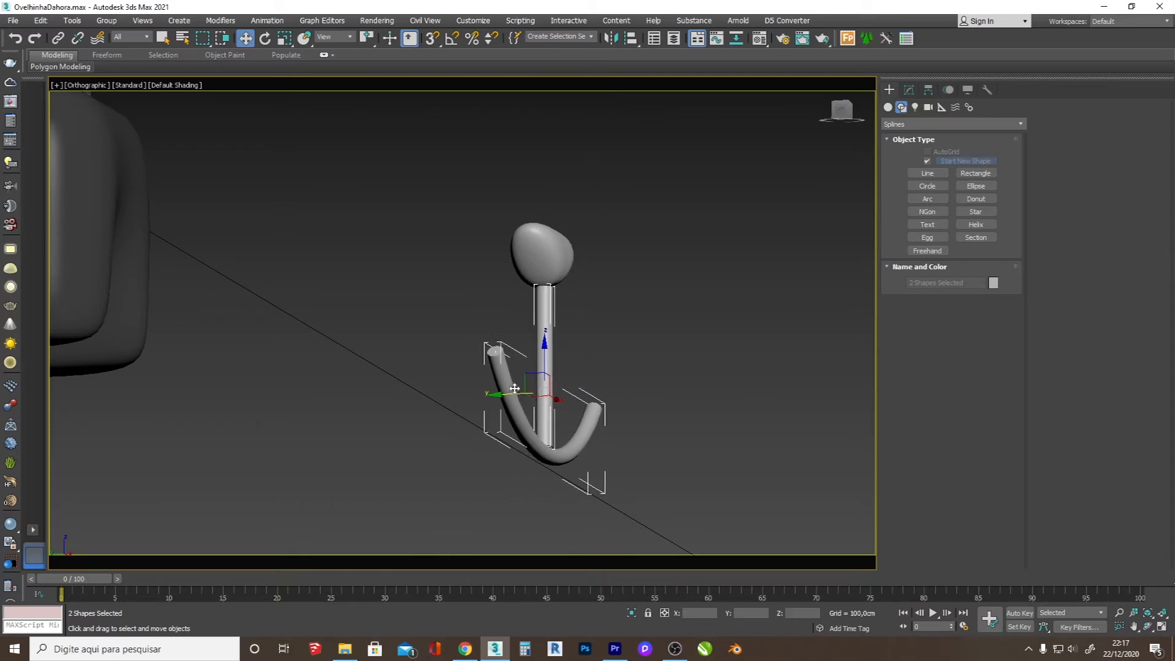
left_click(554, 266, "ctrl")
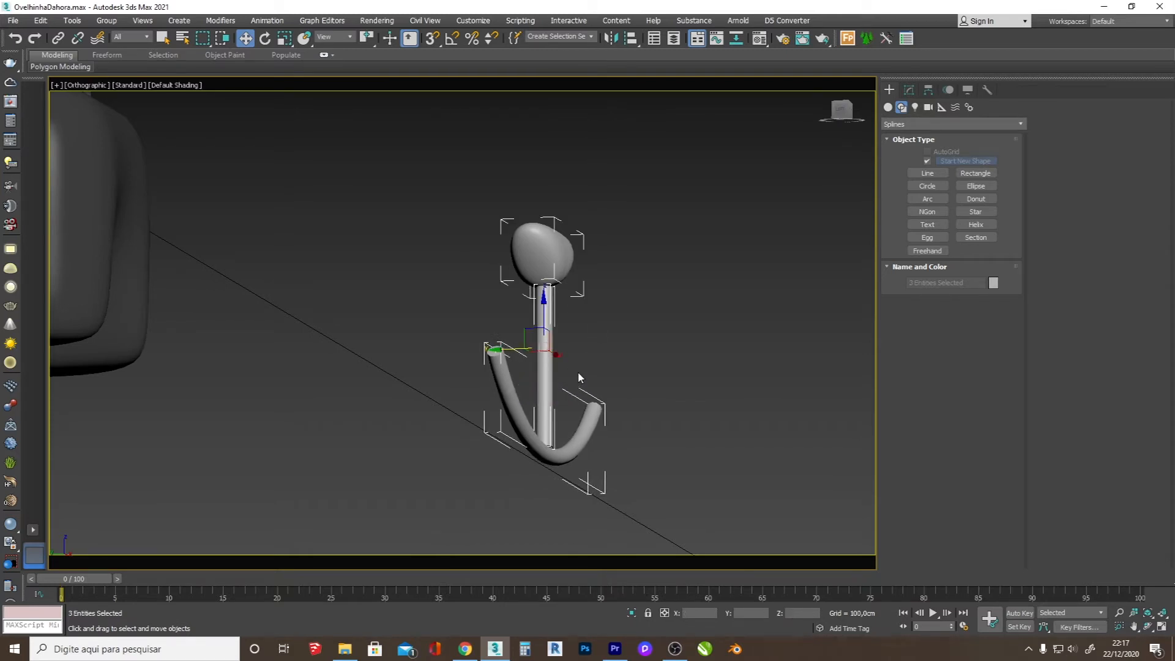
right_click(576, 373)
mouse_move(673, 496)
left_click(757, 514)
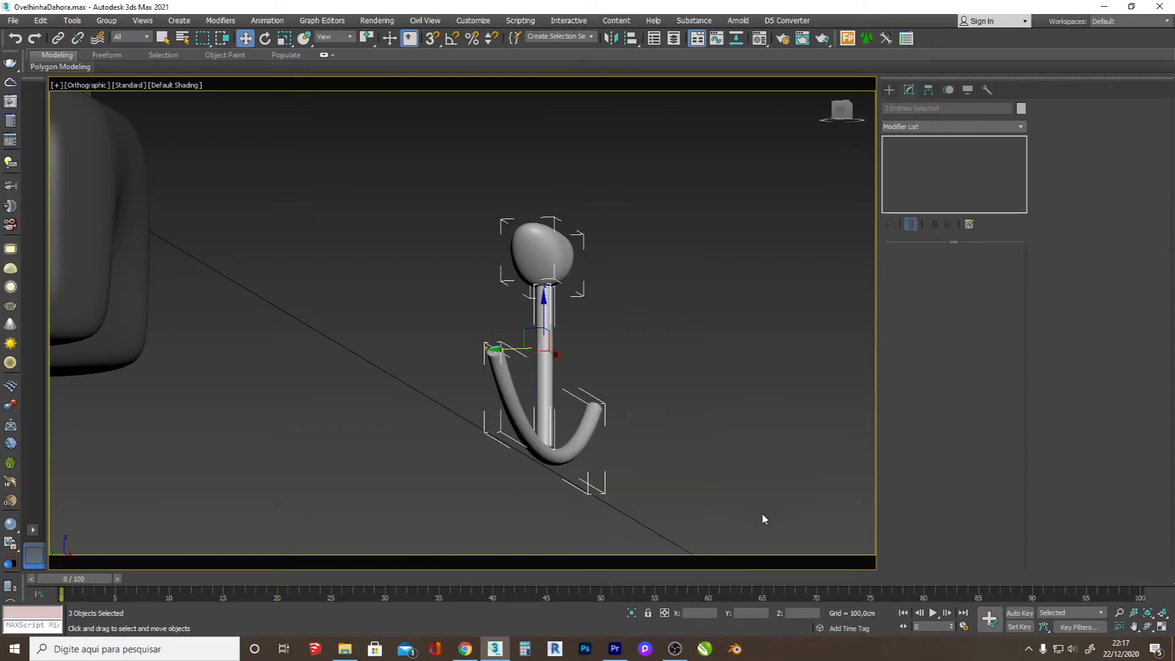
Step: Move the nose and mouth pieces onto the lower front of the light sheep's head in the left view and rotate them to its slope
scroll(563, 413, "down", 10)
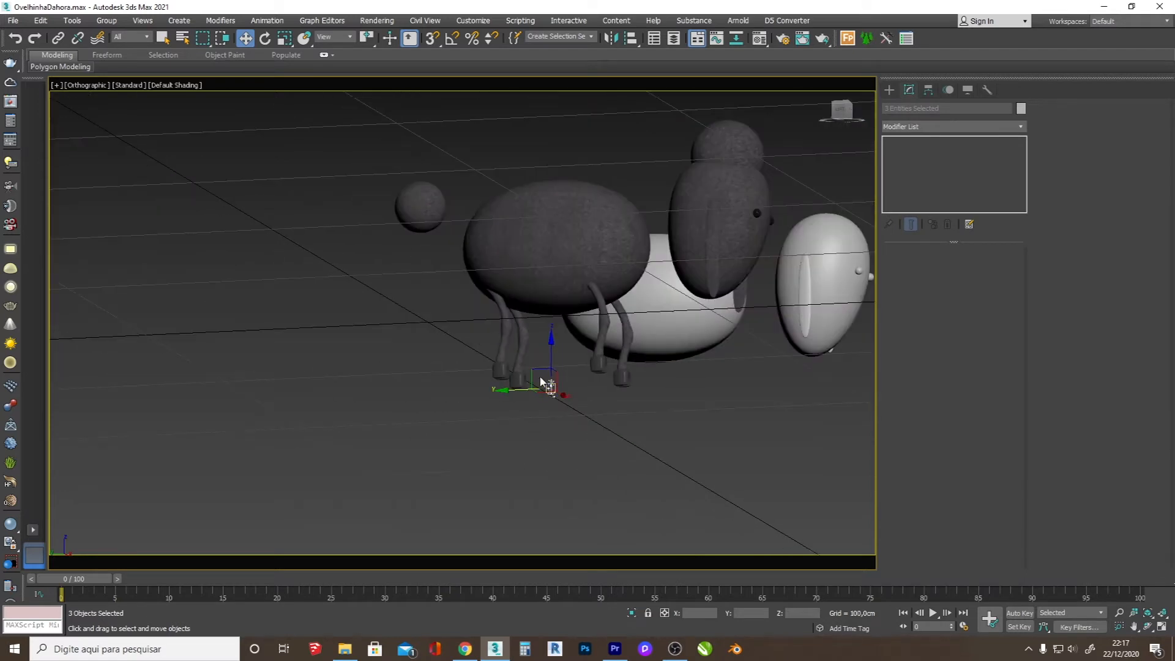
key("l")
scroll(689, 233, "up", 5)
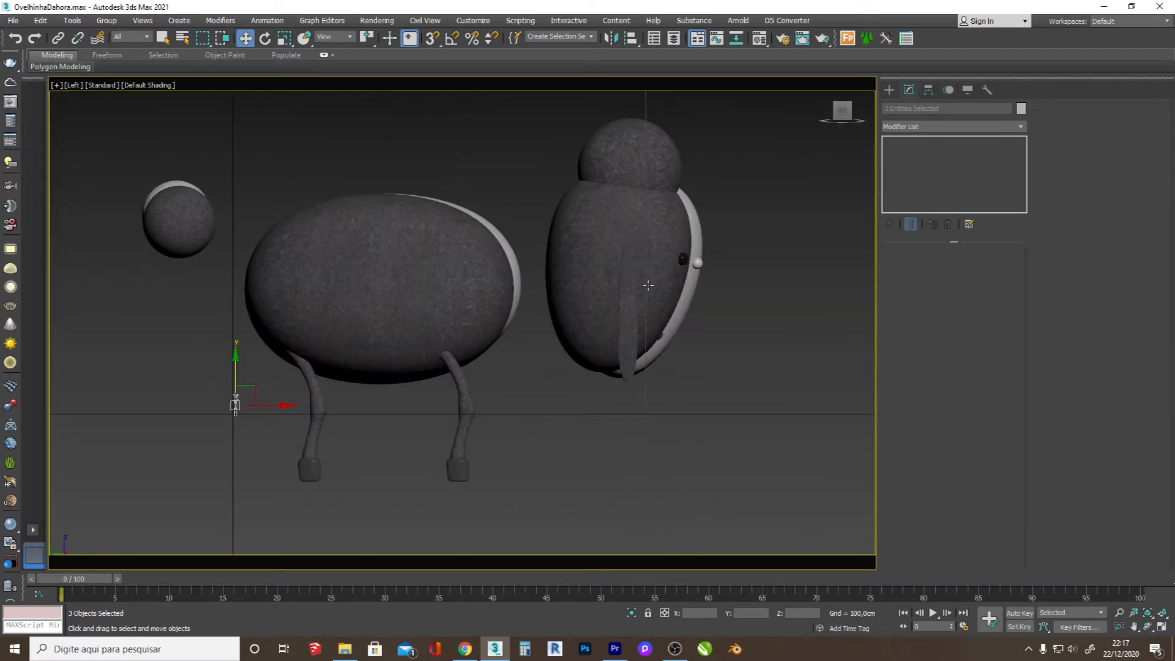
left_click_drag(254, 388, 634, 387)
scroll(710, 349, "up", 8)
key("e")
key("w")
key("e")
left_click(1148, 626)
left_click_drag(591, 352, 472, 336)
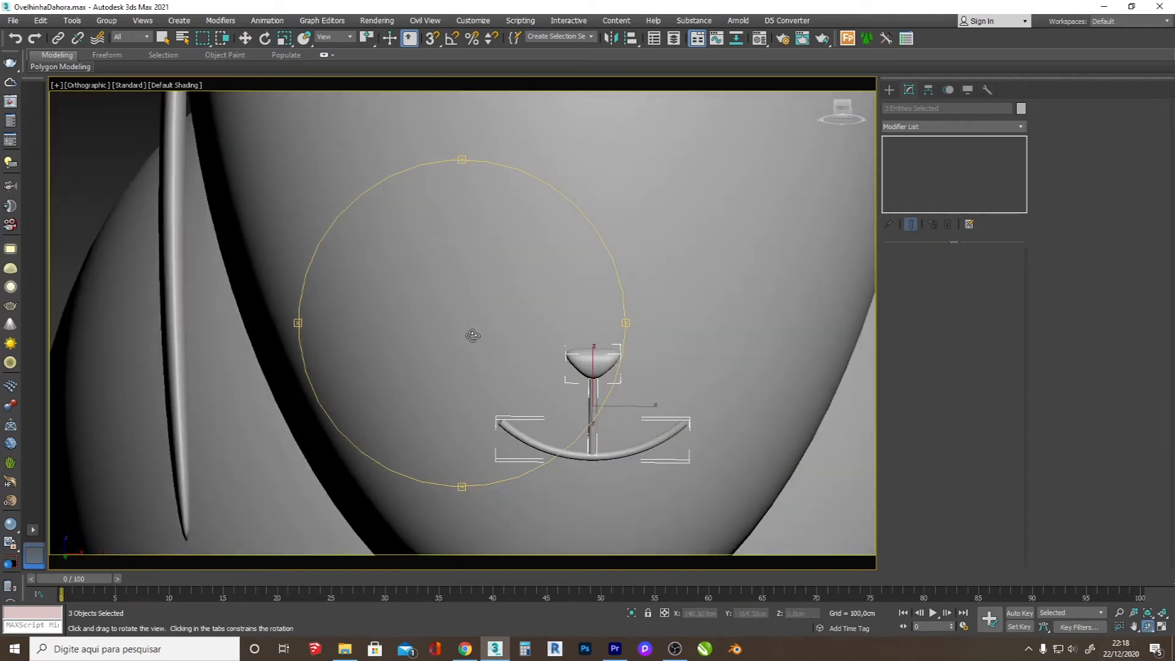
scroll(550, 377, "down", 5)
left_click_drag(550, 377, 584, 389)
Step: Align the nose and mouth pieces with the head's centre line in the front view, using the wireframe as the guide
key("f")
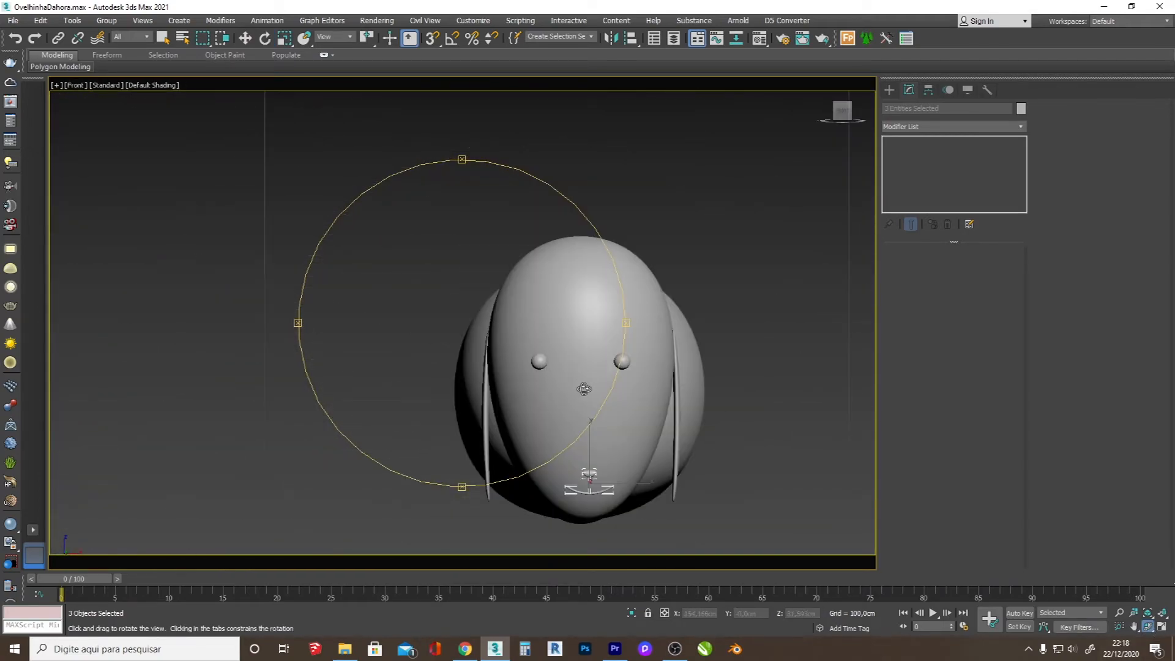
scroll(584, 388, "up", 6)
key("w")
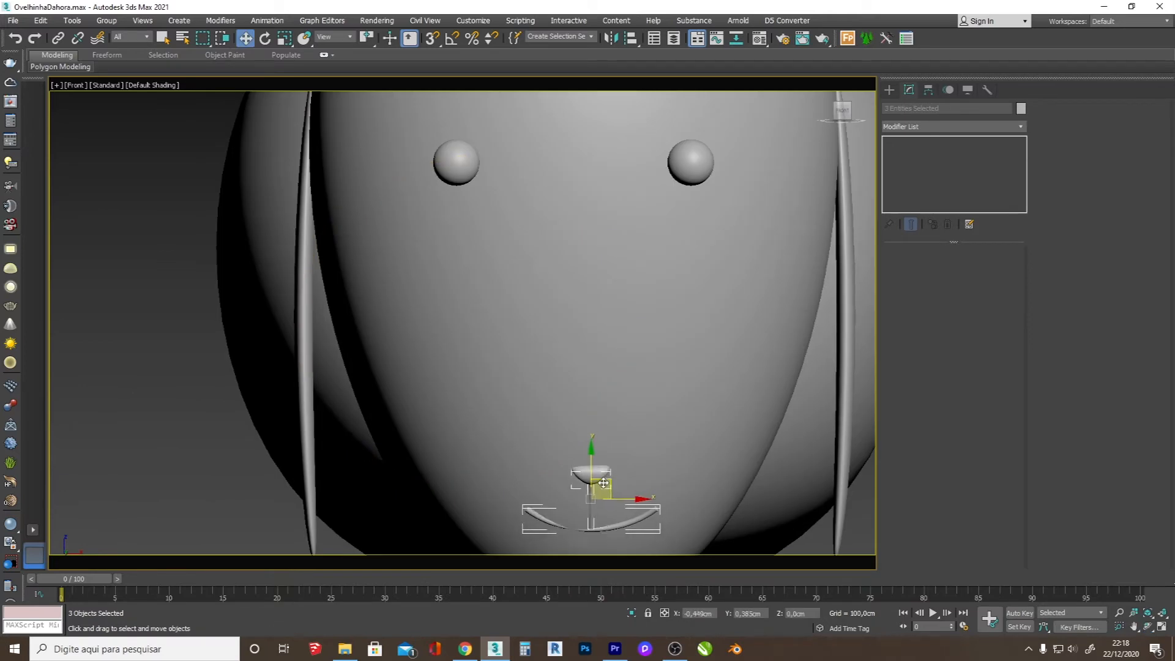
scroll(610, 509, "up", 2)
key("F3")
scroll(610, 508, "up", 2)
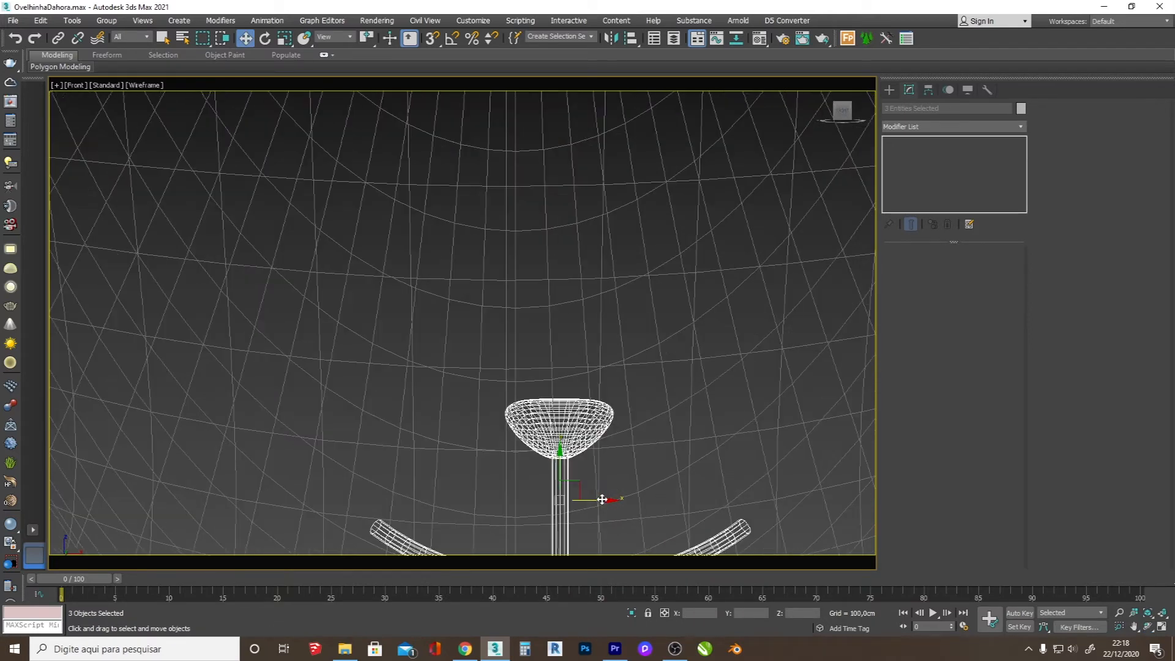
key("F3")
scroll(604, 498, "down", 1)
key("F4")
scroll(612, 472, "up", 1)
left_click_drag(603, 477, 575, 469)
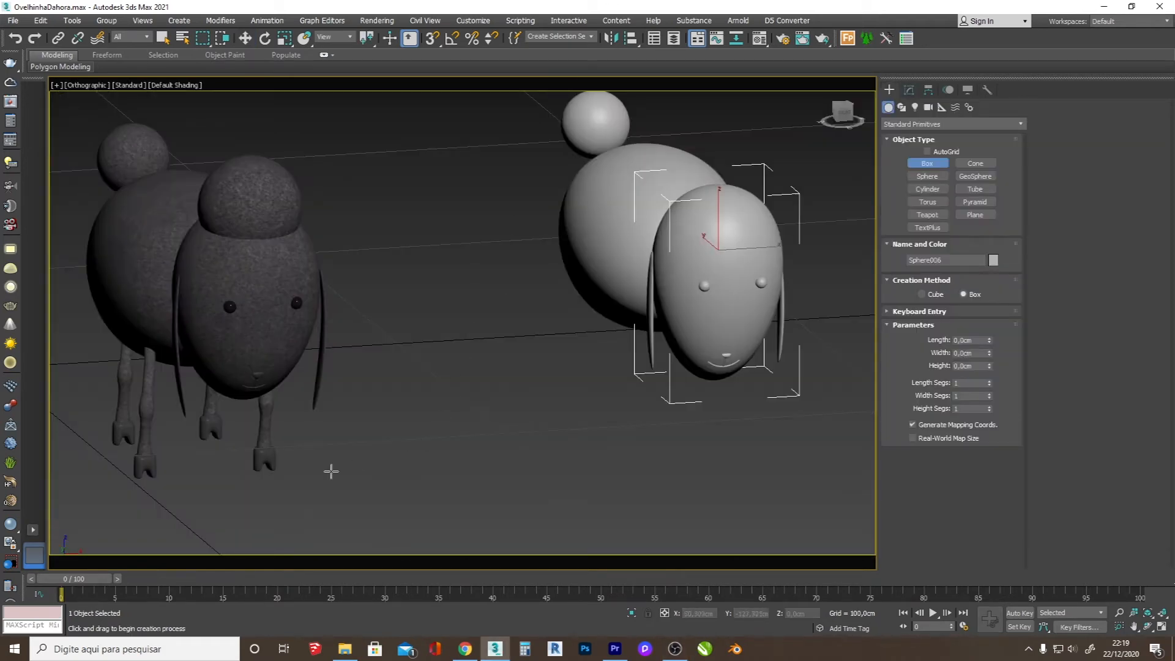
Step: Shift the reference sheep's front hoof sideways to examine how it joins the leg, and put it back
key("w")
left_click(147, 469)
mouse_move(175, 467)
left_mouse_down()
mouse_move(303, 456)
mouse_move(168, 481)
left_mouse_up()
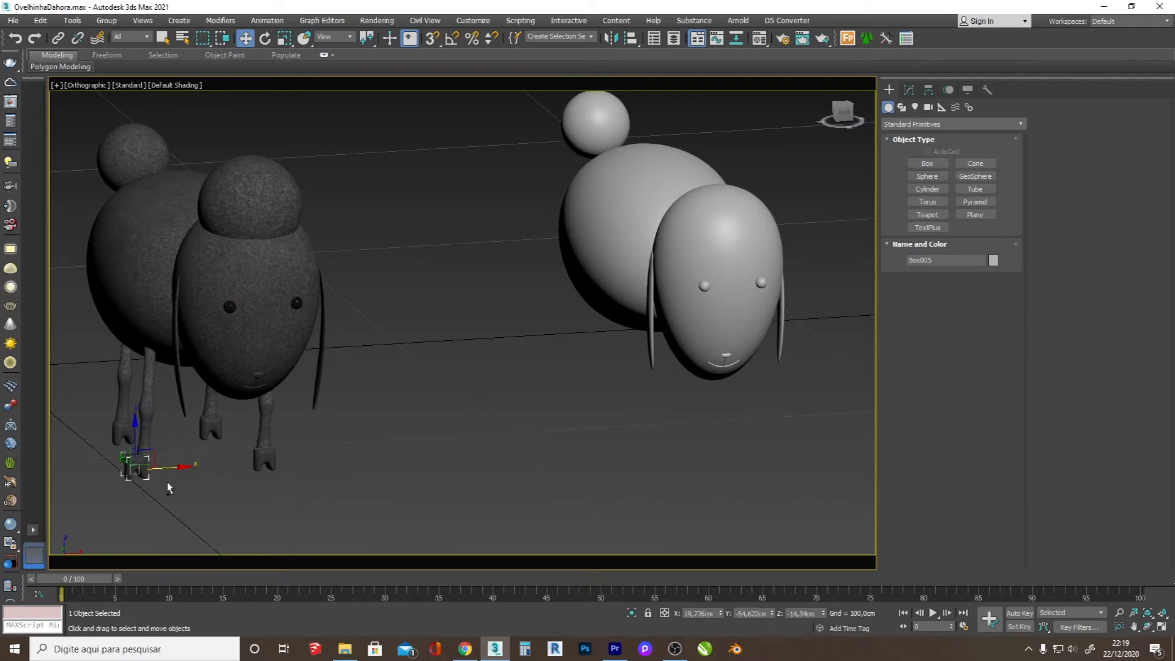
scroll(120, 486, "up", 5)
scroll(204, 428, "down", 5)
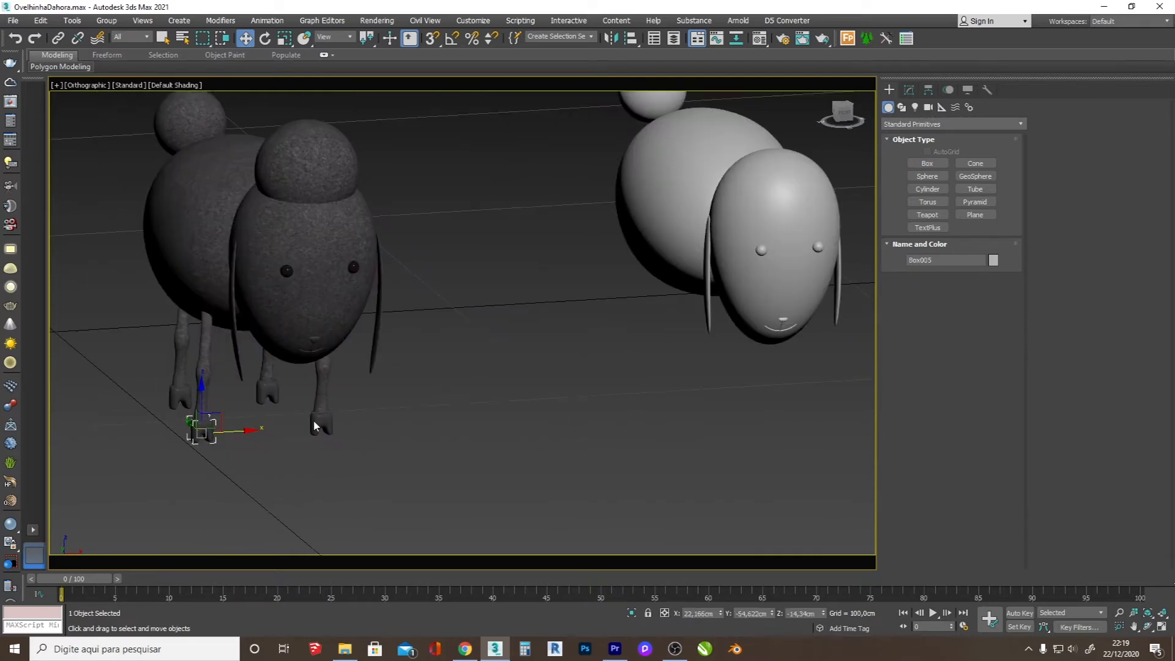
Step: Create a box about 5.2 cm long and 5.8 cm wide near the light sheep's head, with a height close to its width
left_click(928, 164)
key("t")
scroll(619, 325, "down", 5)
scroll(621, 338, "up", 5)
left_click_drag(564, 300, 587, 319)
left_click(589, 287)
key("f")
scroll(593, 310, "down", 3)
scroll(486, 460, "up", 6)
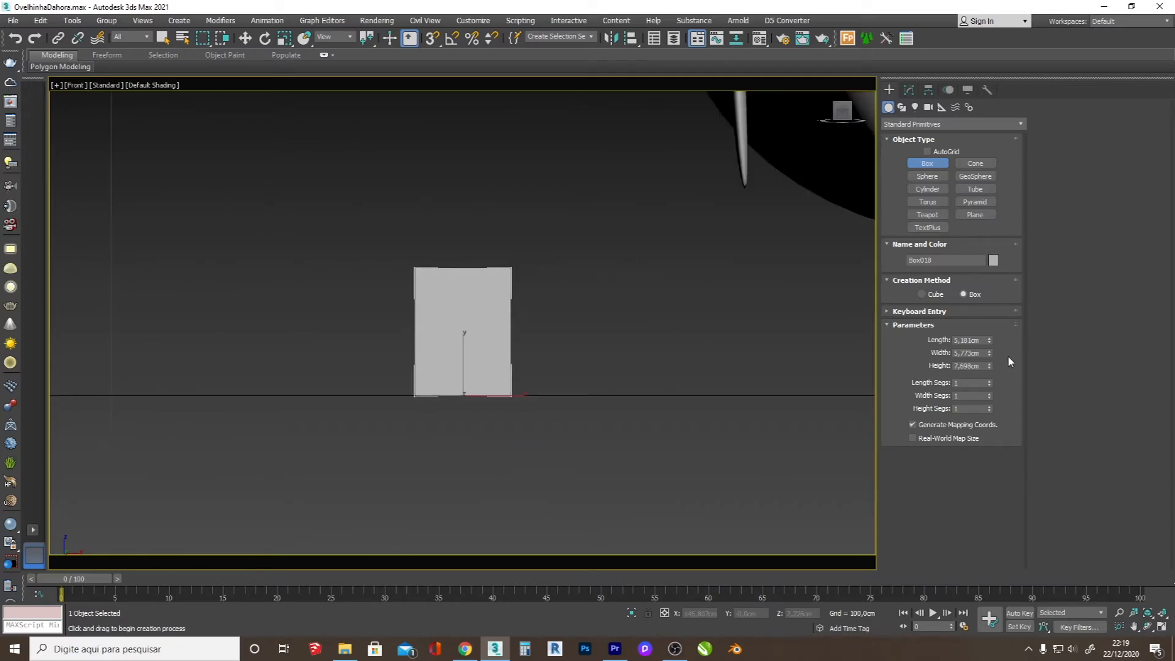
right_click(486, 317)
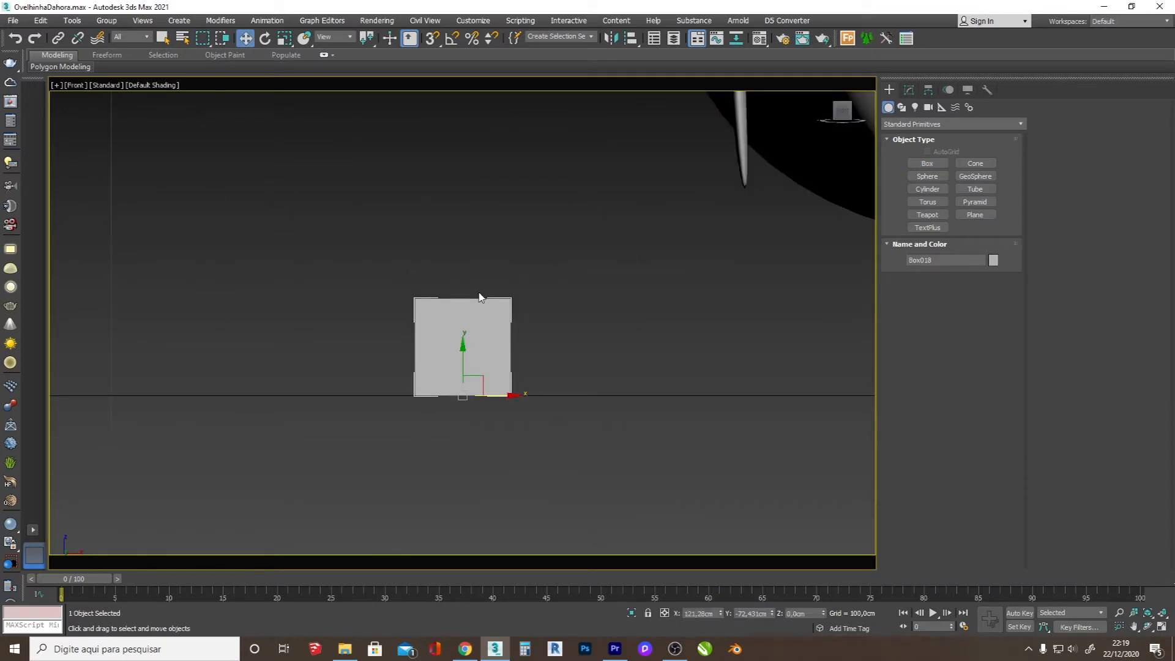
Step: Convert the box to editable poly and move its front polygon backward to make the box roughly half as deep
right_click(478, 299)
left_click(632, 425)
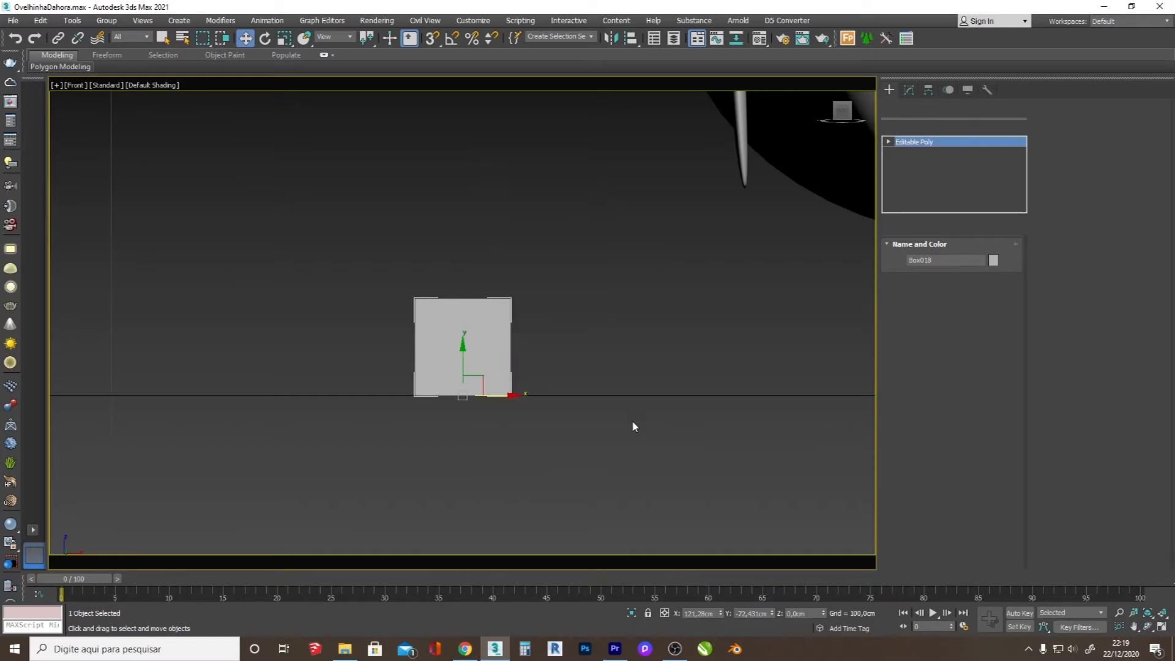
left_click(1150, 626)
left_click_drag(492, 353, 532, 378)
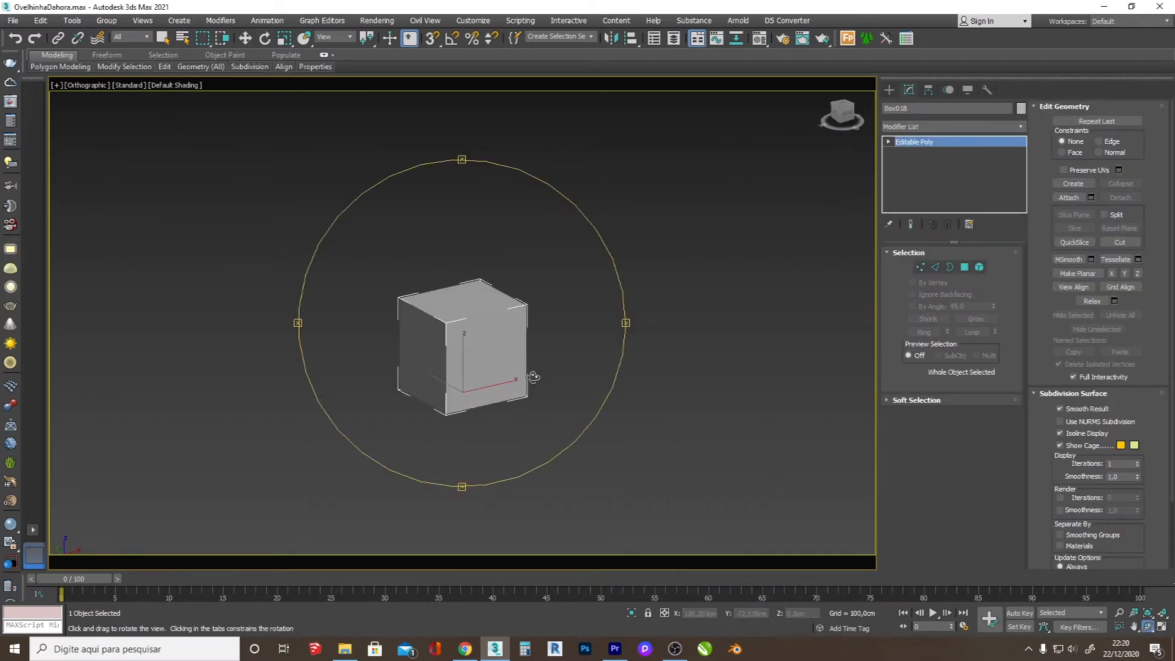
key("F4")
scroll(472, 352, "up", 3)
left_click(936, 267)
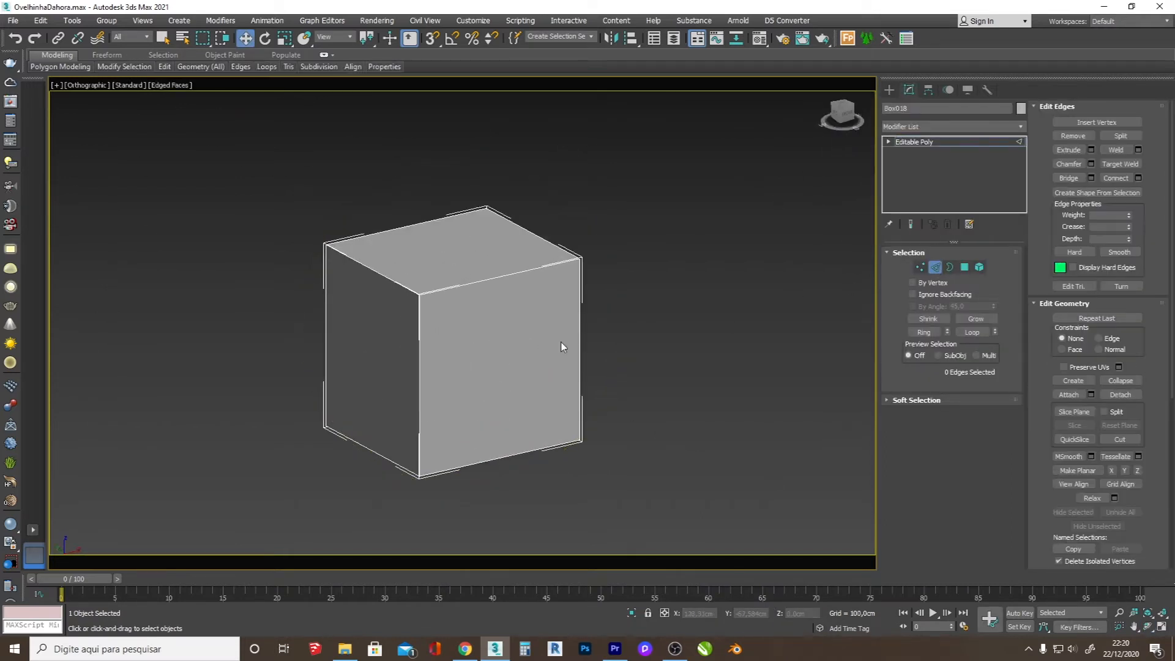
left_click(964, 267)
left_click(458, 330)
left_click_drag(479, 357, 427, 329)
Step: Connect the ring of vertical edges with one horizontal edge loop around the middle of the box
left_click(920, 267)
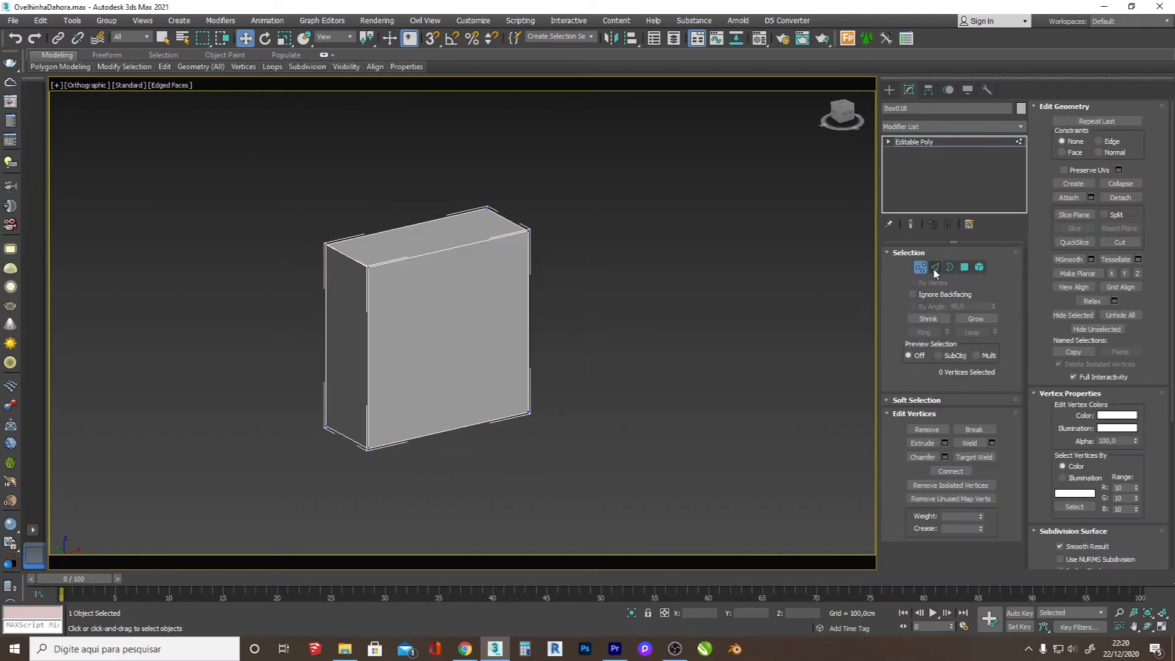
left_click(934, 269)
left_click(530, 313)
left_click(924, 332)
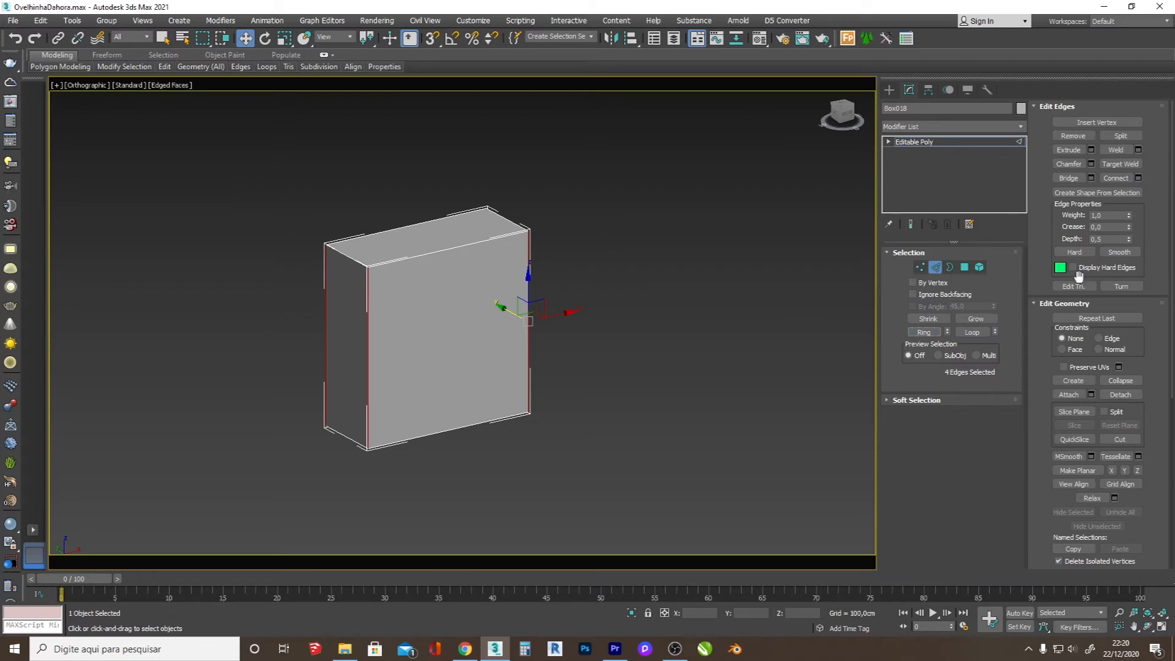
left_click(1111, 178)
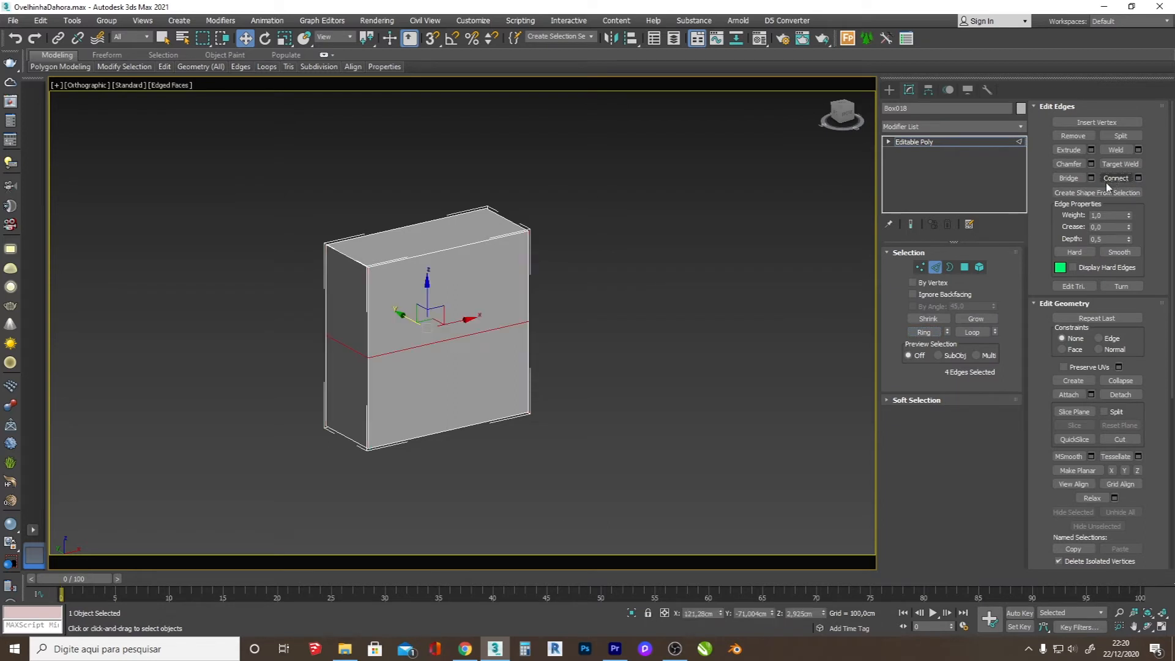
Step: Connect the ring of edges running across the box's width with 2 segments, dividing the front into three columns
left_click(453, 250)
left_click(923, 331)
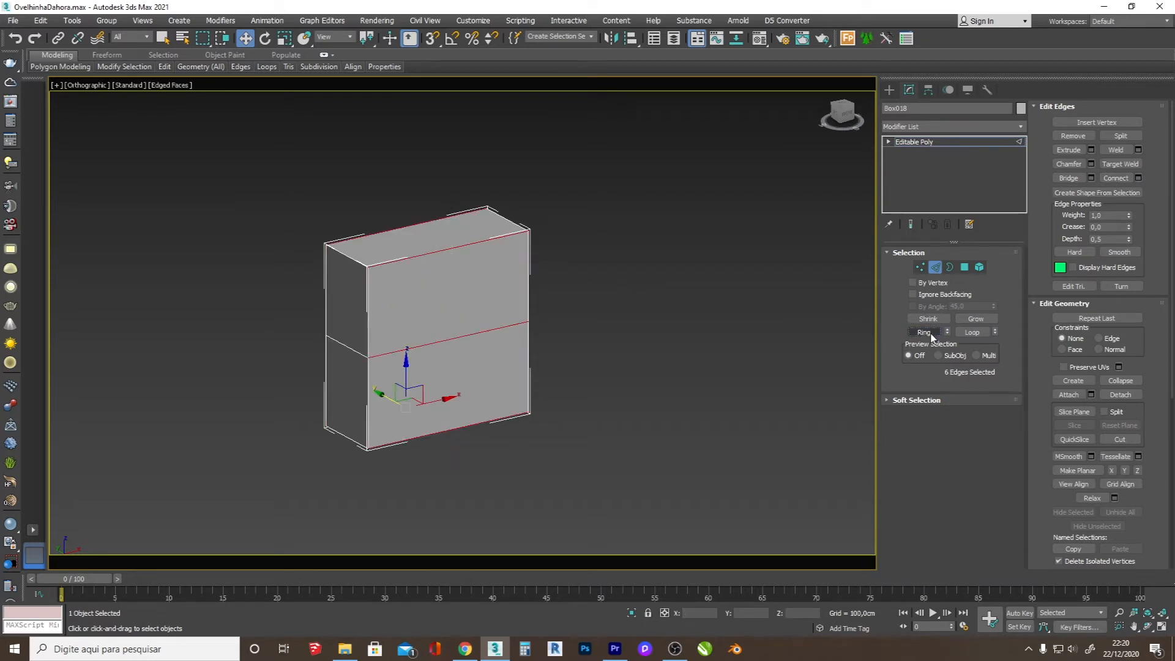
left_click(1139, 178)
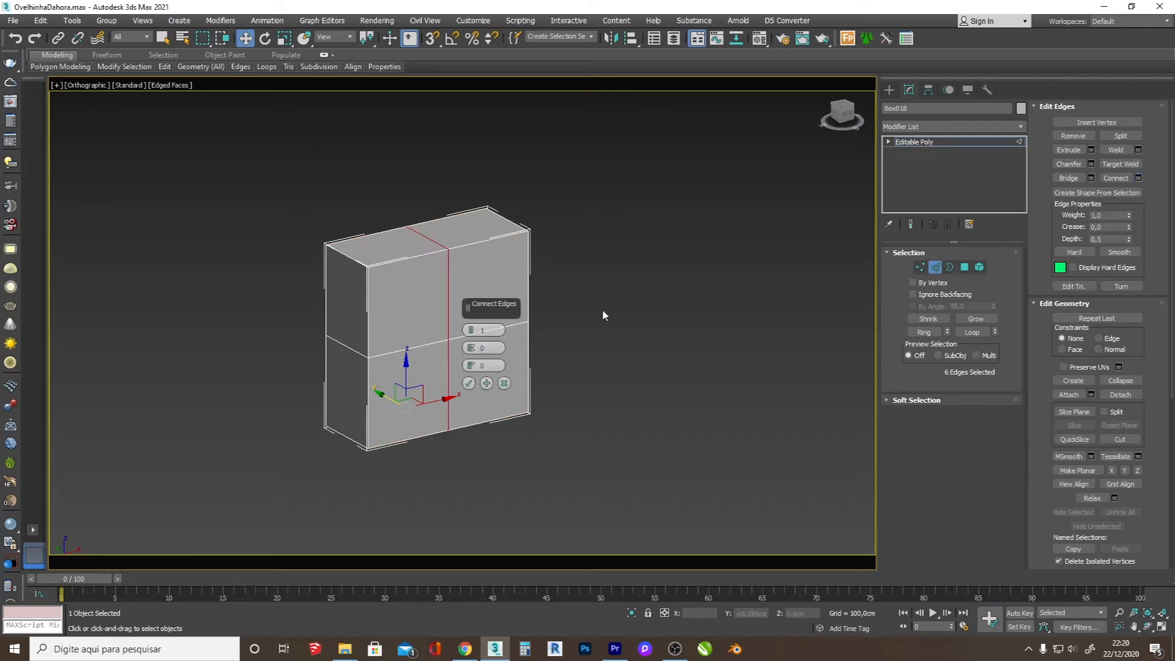
left_click_drag(471, 331, 472, 327)
left_click(469, 383)
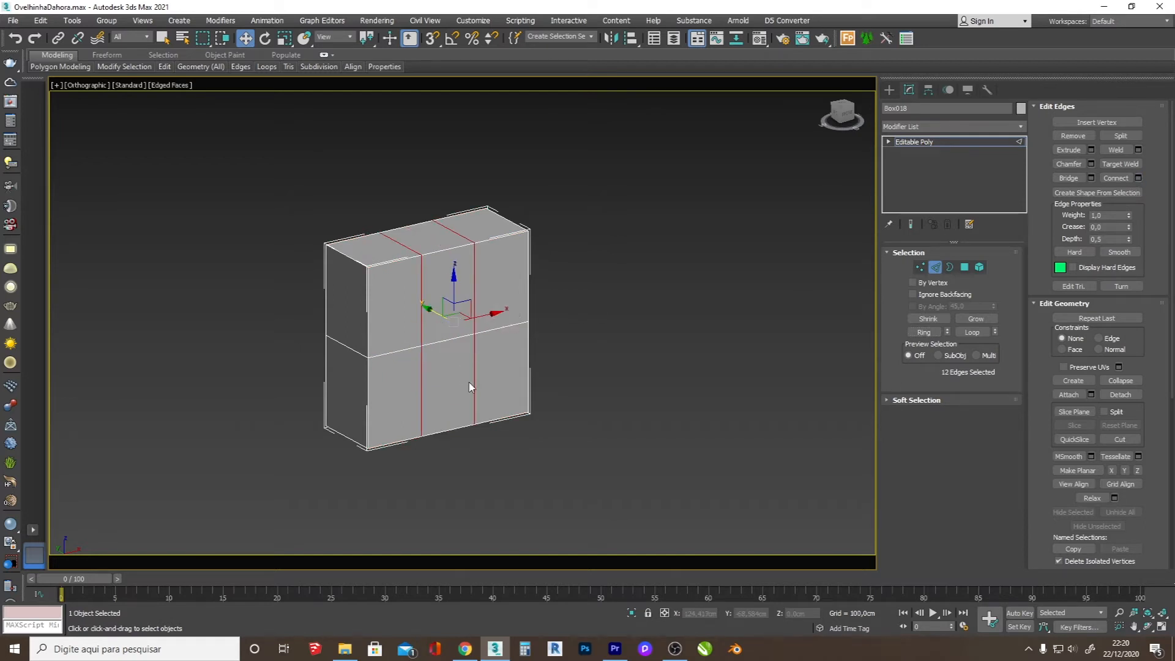
Step: Extrude the five front polygons around the lower middle one forward to form the notch of the hoof
left_click(964, 267)
left_click(443, 383, "alt")
key("shift+e")
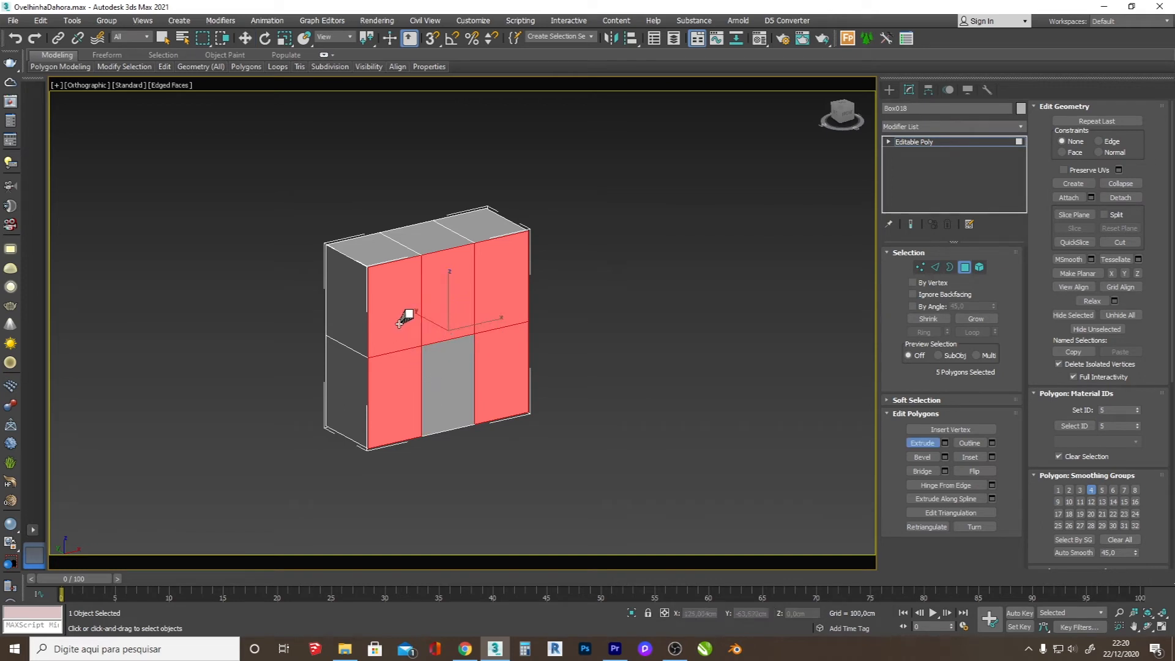
left_click_drag(461, 294, 475, 218)
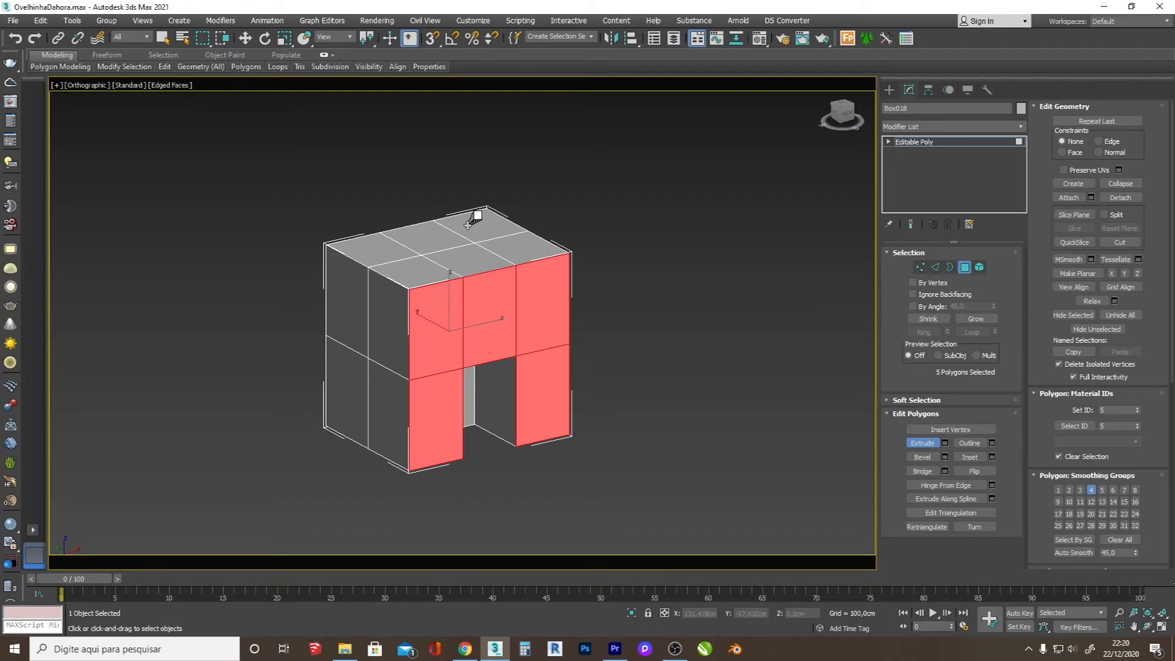
Step: Apply MSmooth three times to the whole hoof element, auto smooth it at 45, and turn off the edged faces display
left_click(980, 267)
key("w")
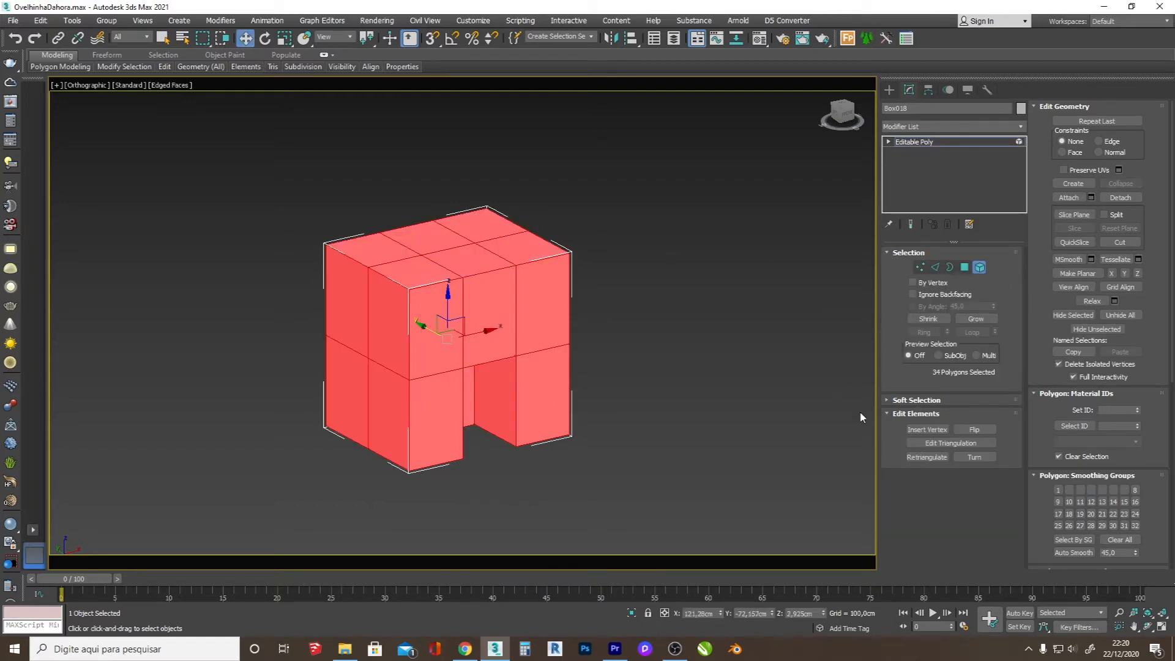
left_click(1068, 260)
left_click(1068, 259)
left_click(1068, 260)
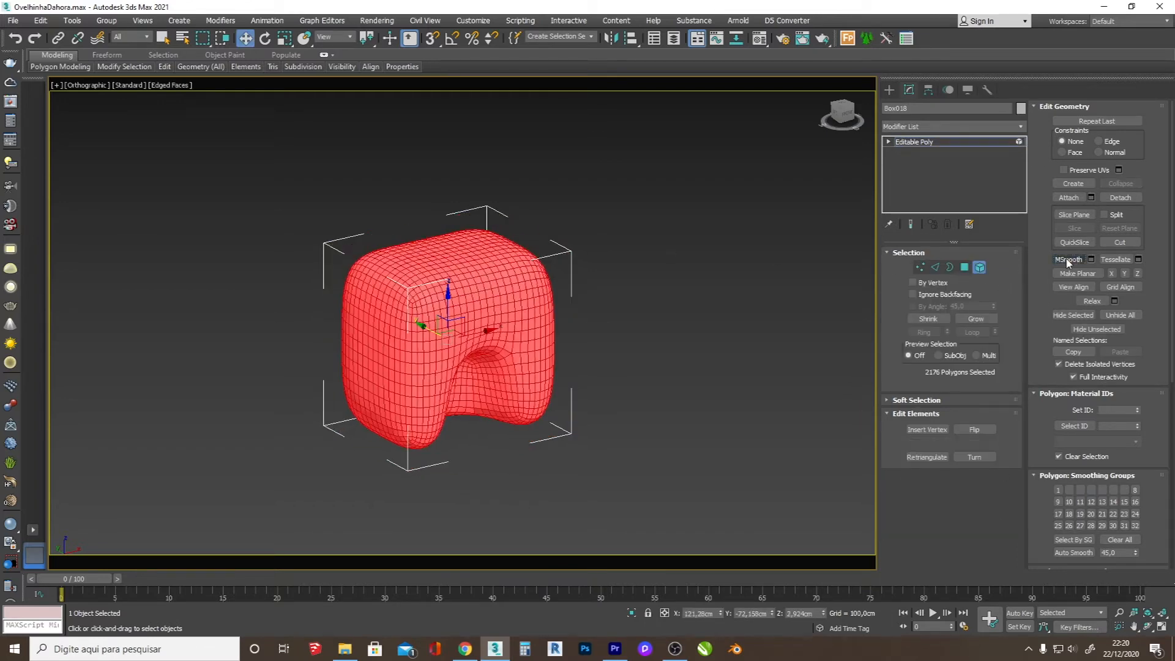
left_click(1062, 551)
left_click(889, 89)
key("F4")
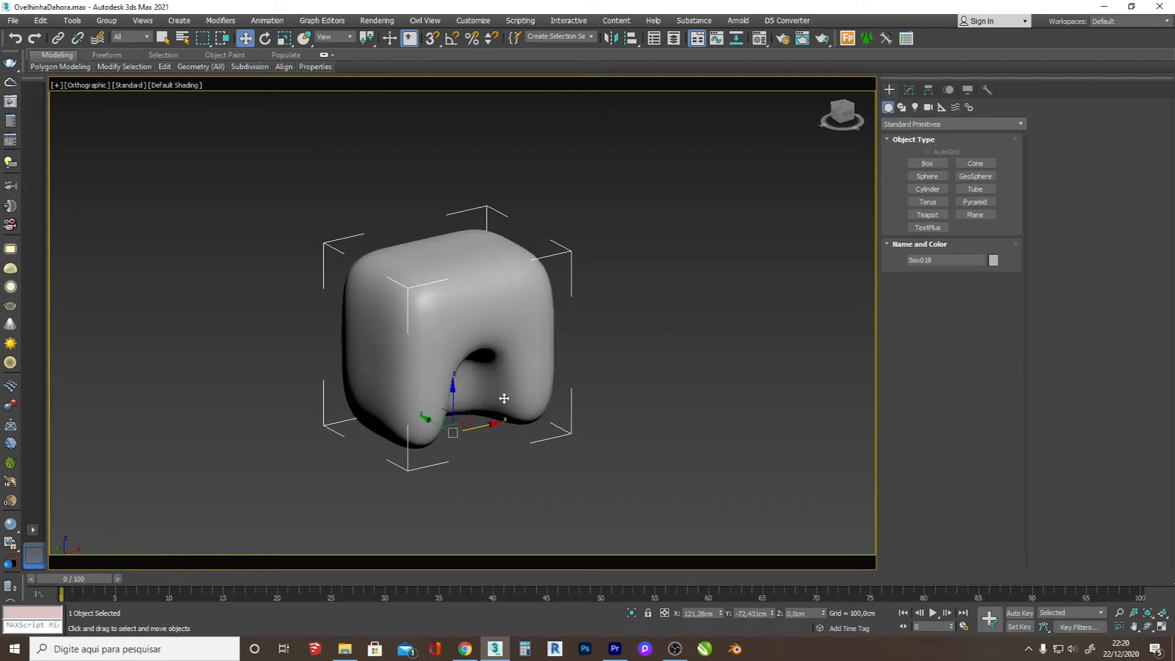
Step: Add an FFD 3x3x3 modifier to the hoof and move the middle control points of all four sides outward in the top view
left_click(909, 90)
left_click(952, 125)
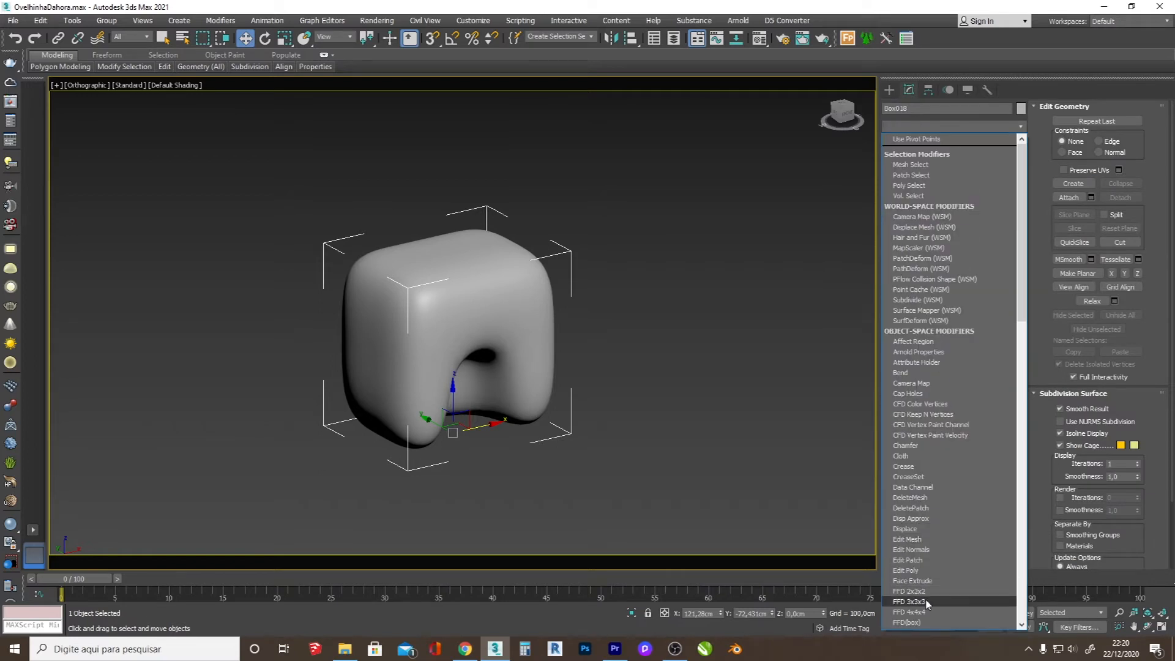
left_click(909, 601)
key("t")
key("alt+q")
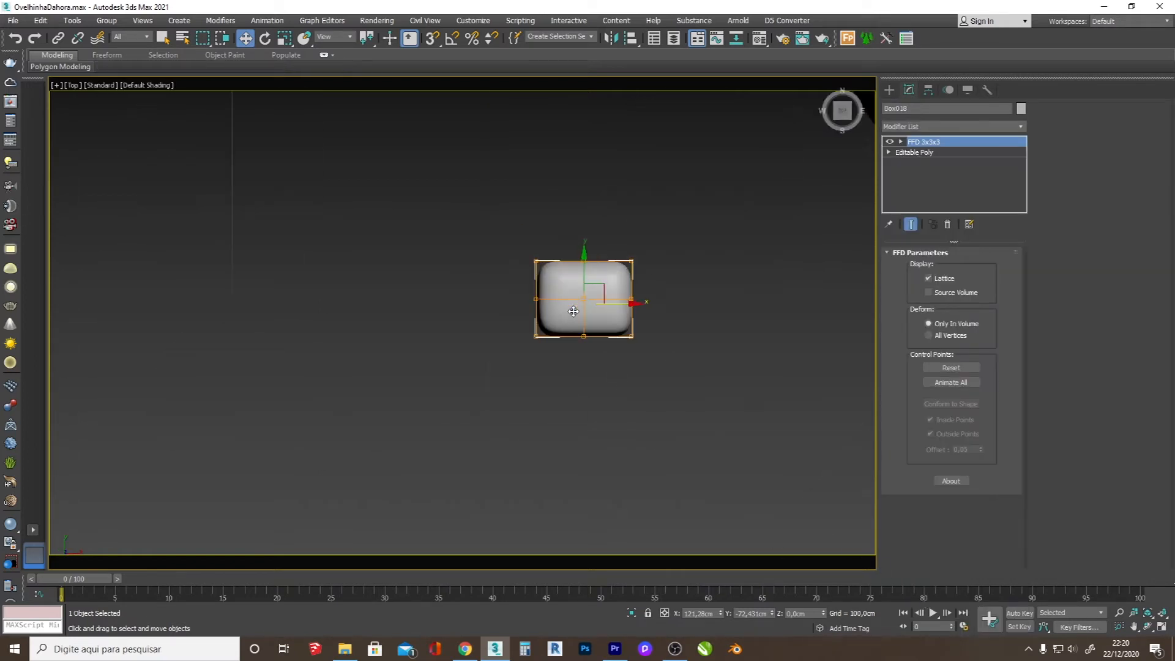
left_click_drag(590, 314, 590, 363)
left_click_drag(629, 283, 710, 295)
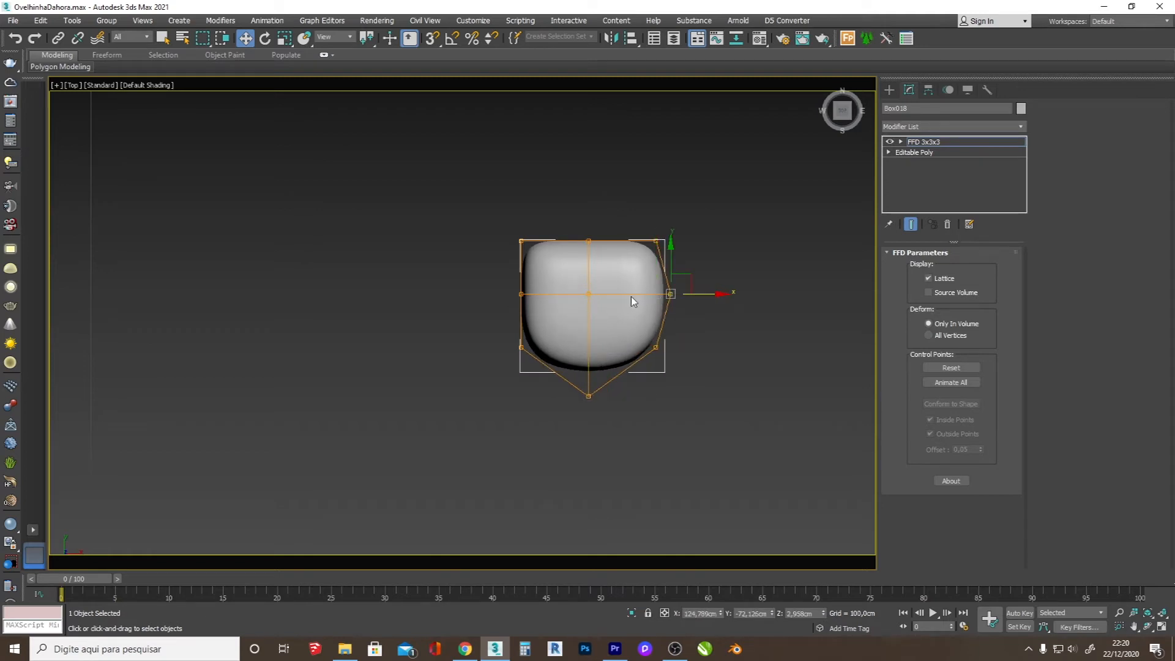
left_click_drag(493, 291, 536, 295)
left_click_drag(602, 253, 589, 183)
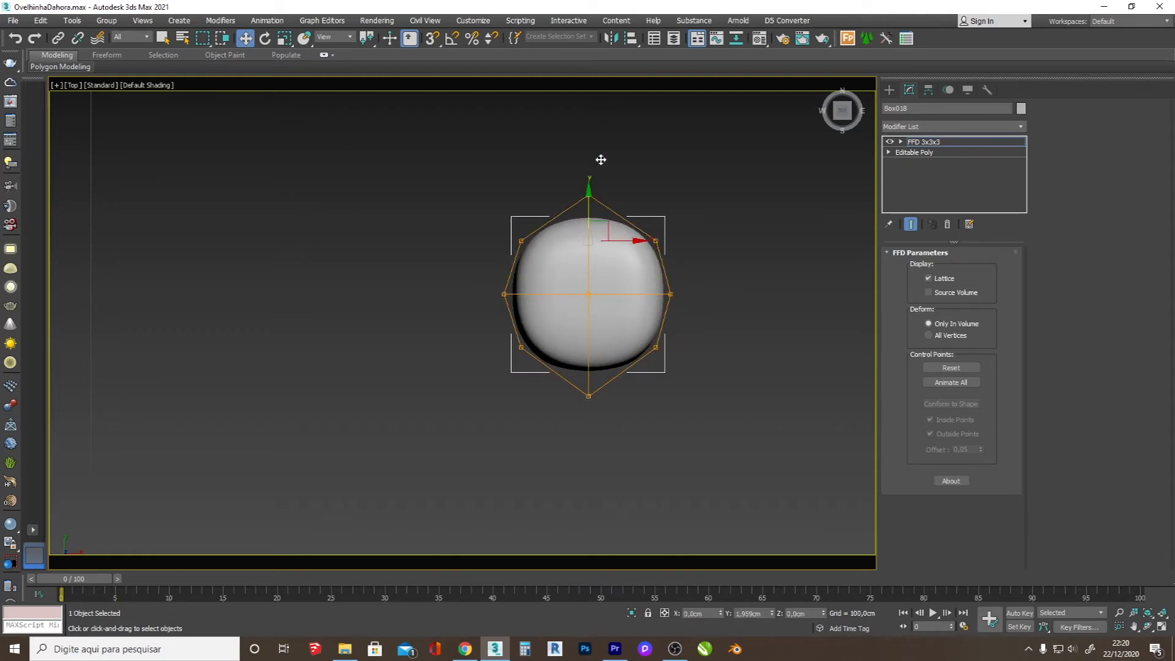
left_click(890, 89)
Step: Scale the upper control points of the FFD lattice inward uniformly to taper the top of the hoof
left_click(1147, 626)
left_click_drag(589, 391, 609, 299)
scroll(609, 299, "down", 3)
scroll(608, 299, "up", 3)
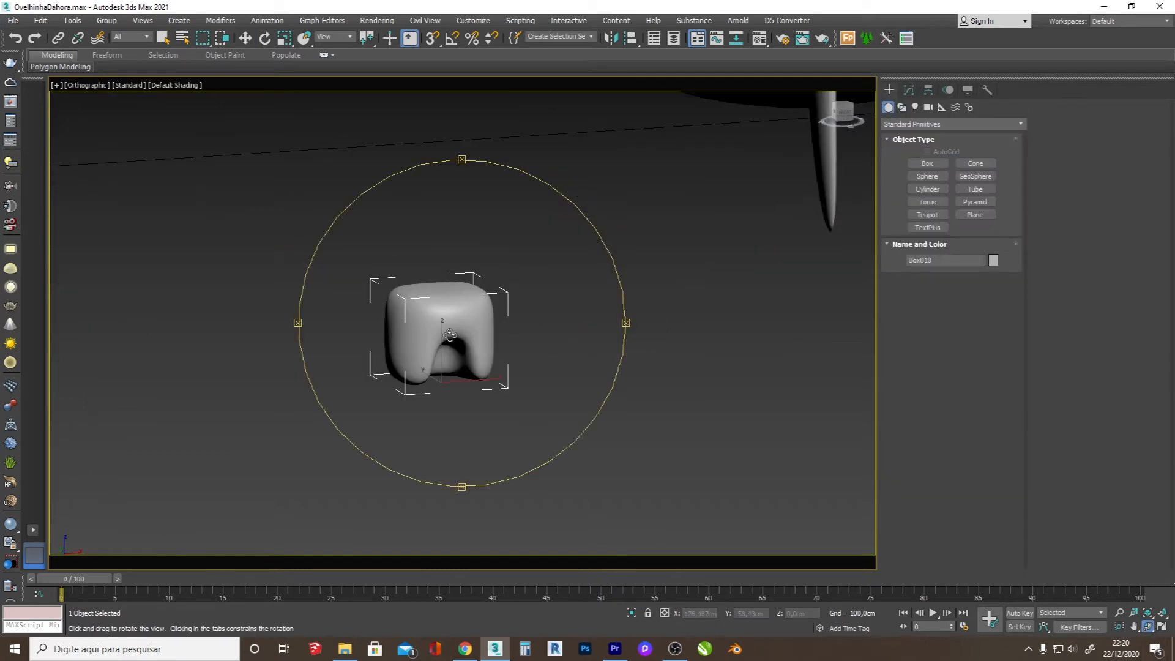
scroll(422, 308, "up", 1)
right_click(423, 308)
left_click(909, 90)
key("F3")
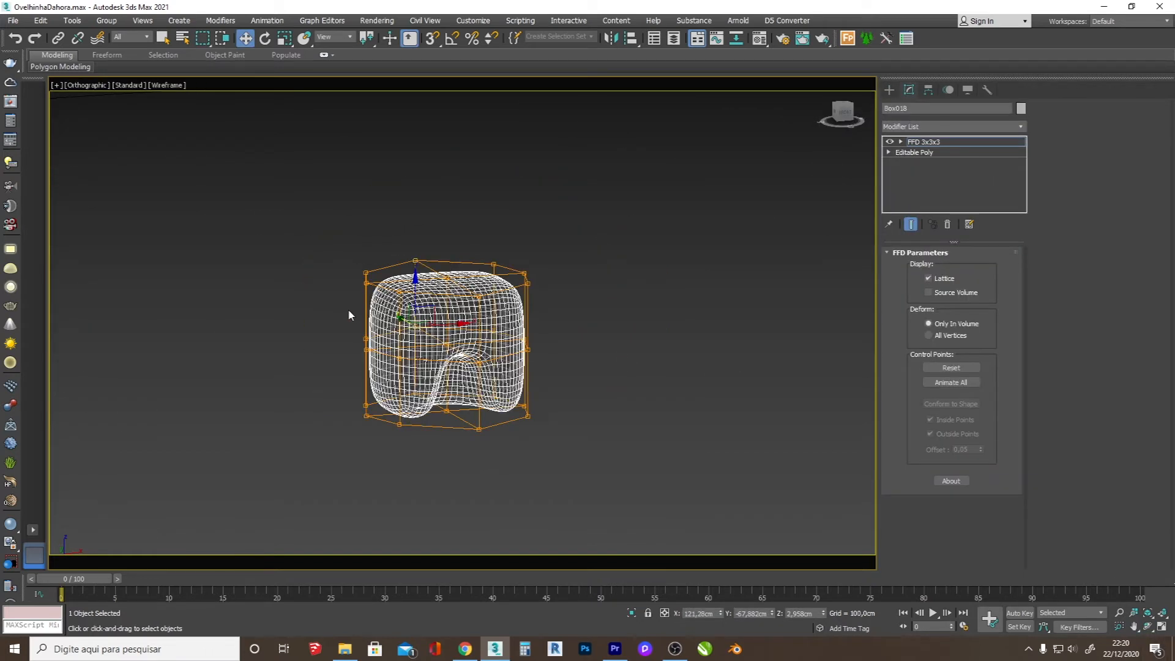
left_click_drag(546, 255, 545, 254)
key("F3")
key("r")
left_click_drag(452, 273, 458, 299)
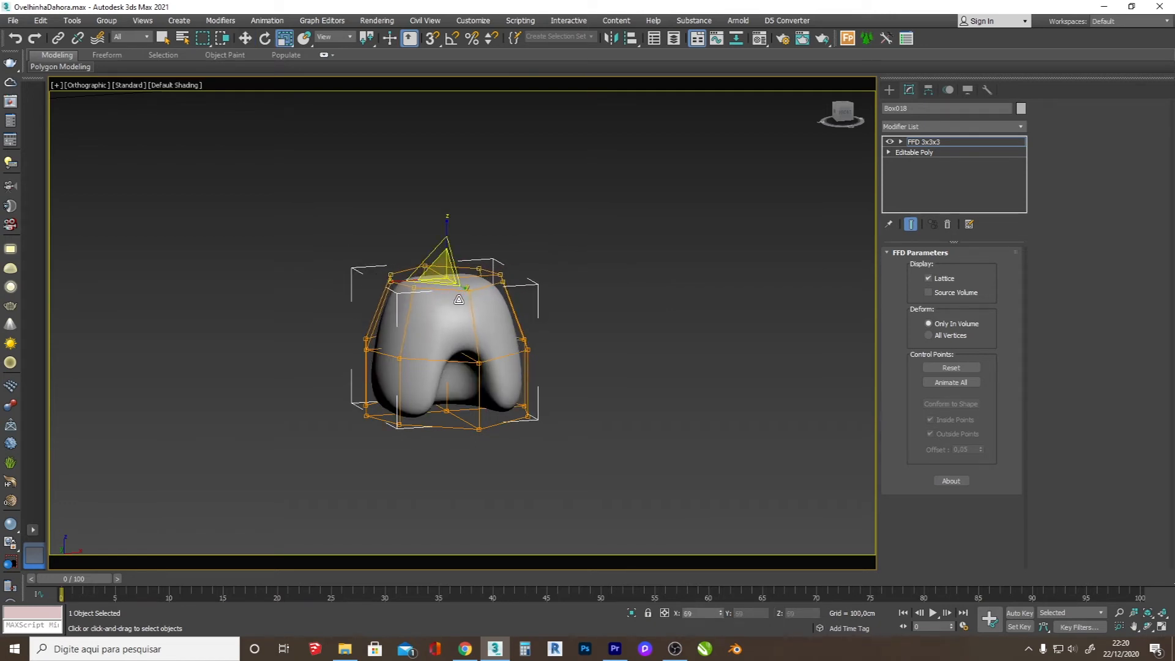
left_click(889, 89)
Step: Convert the tapered hoof to editable poly and deselect it
right_click(422, 309)
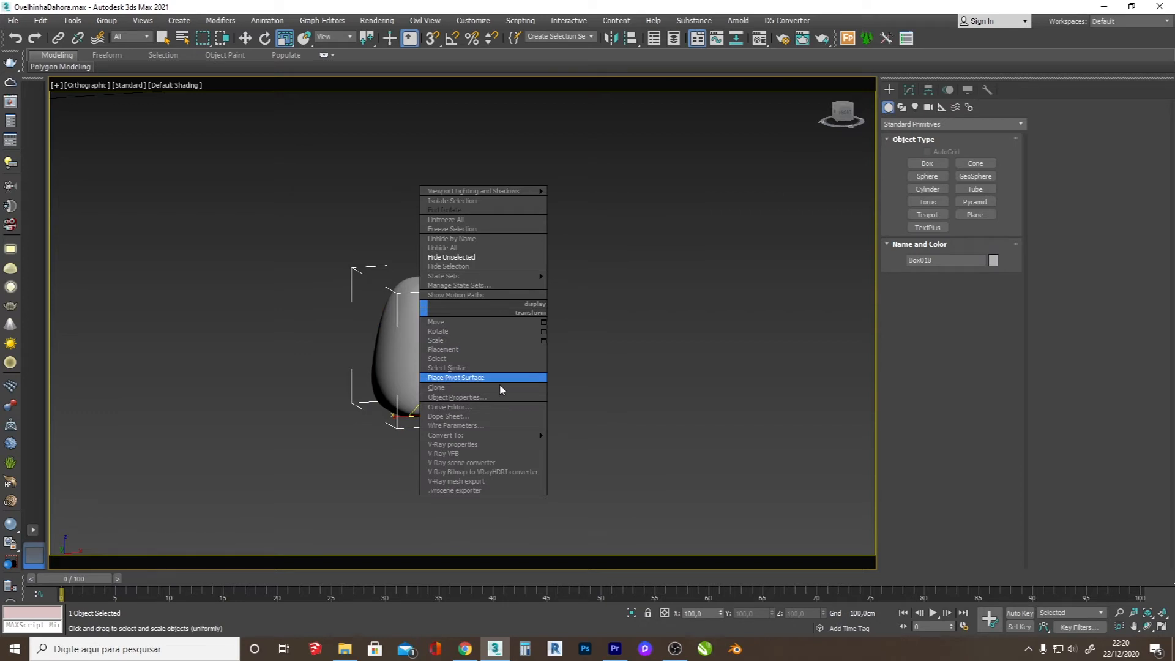
left_click(591, 445)
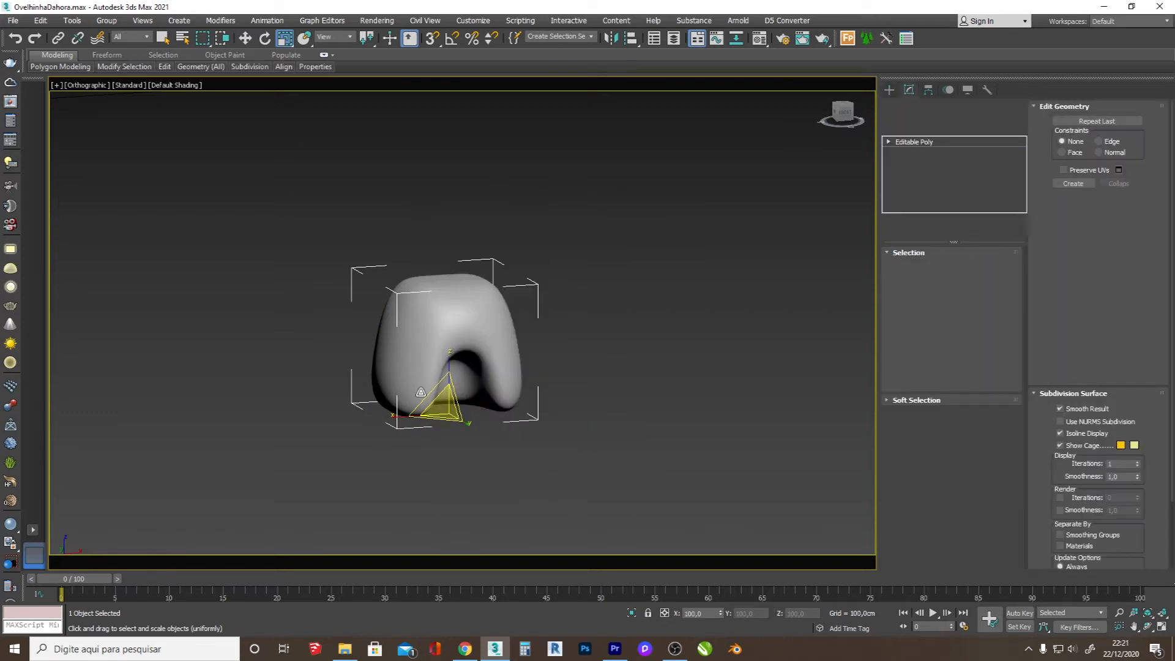
scroll(569, 391, "down", 2)
left_click(567, 390)
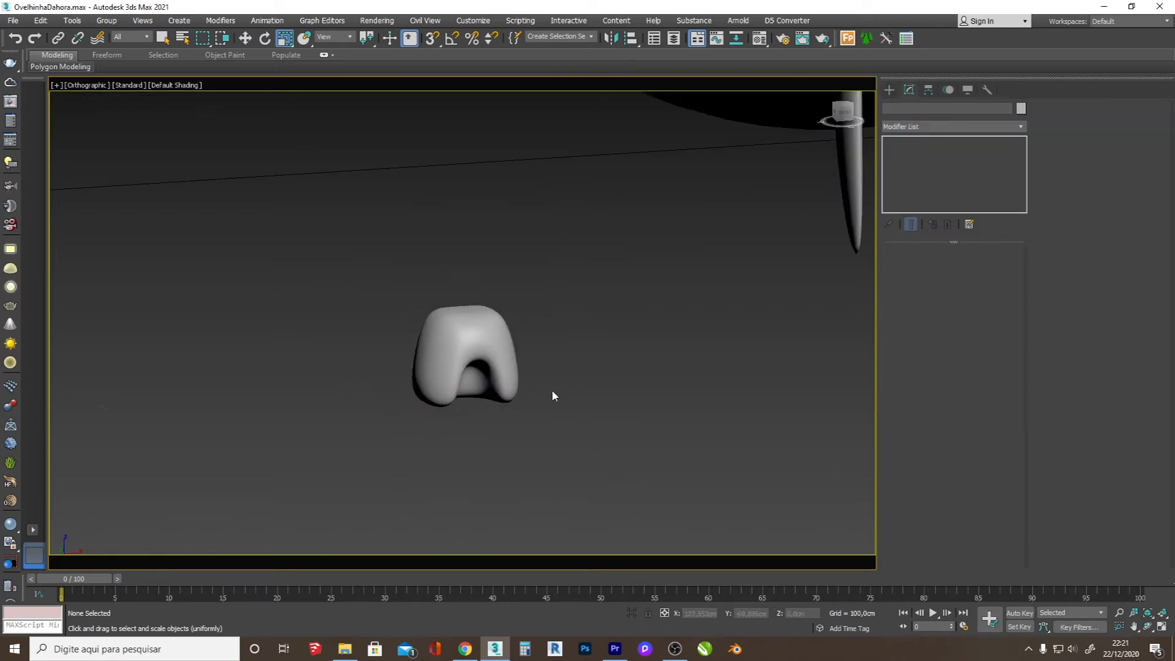
Step: Move the new hoof onto the reference sheep's front hoof in the left view, using the wireframe as the guide
scroll(466, 354, "down", 4)
left_click(465, 354)
key("w")
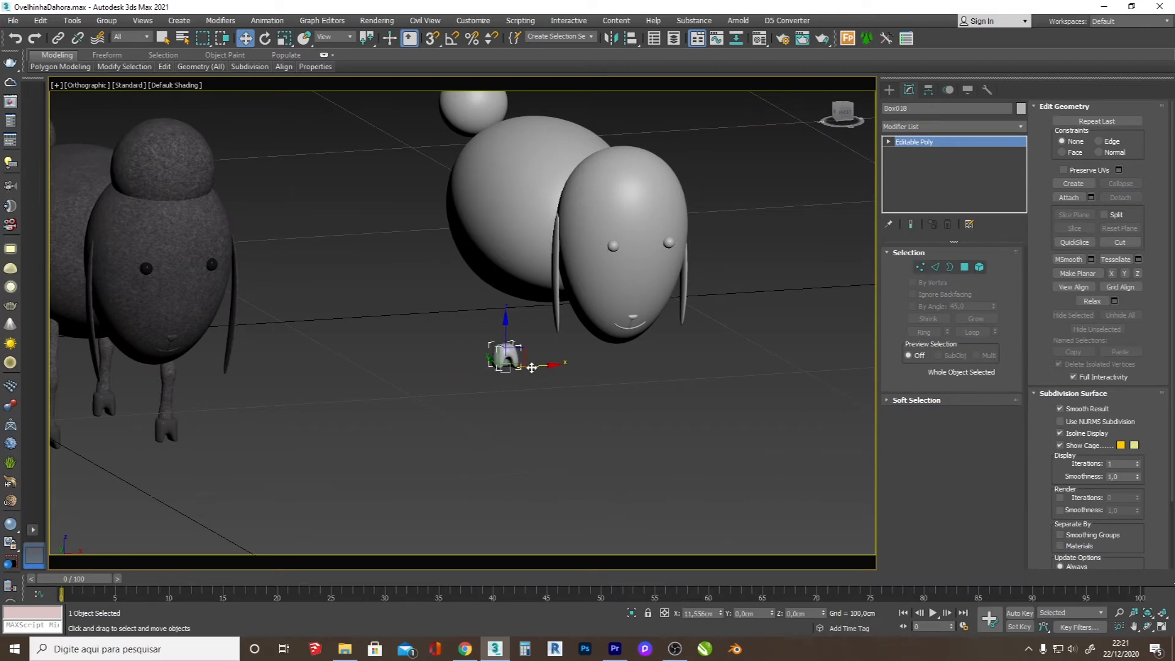
key("l")
scroll(605, 331, "up", 5)
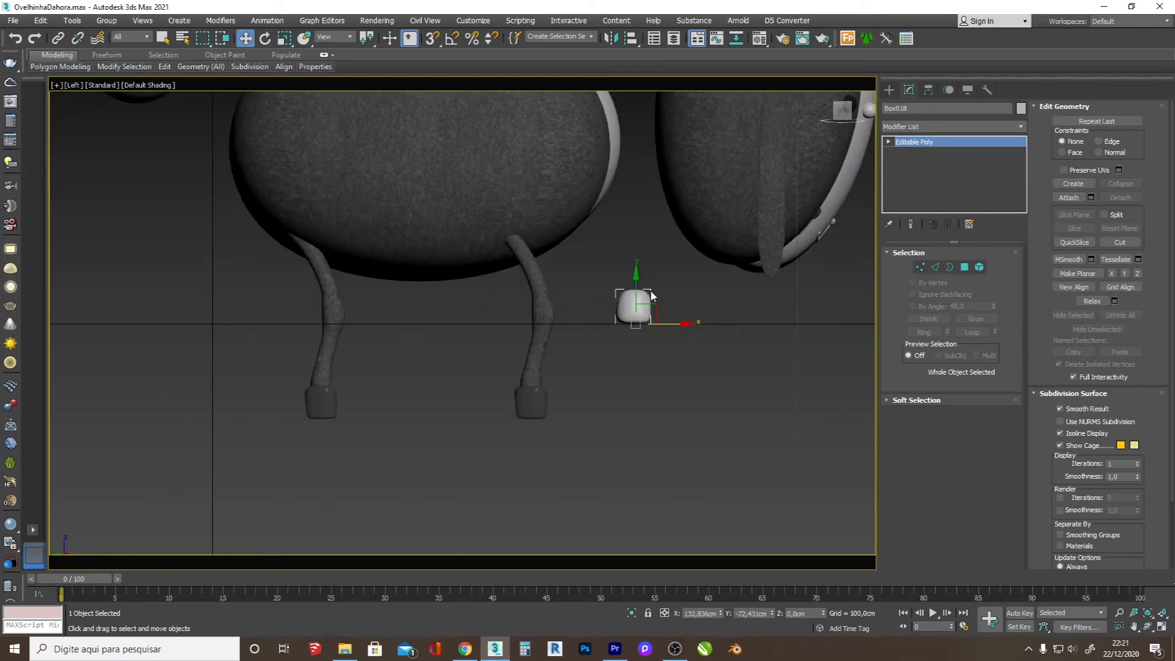
key("F3")
left_click_drag(650, 299, 550, 402)
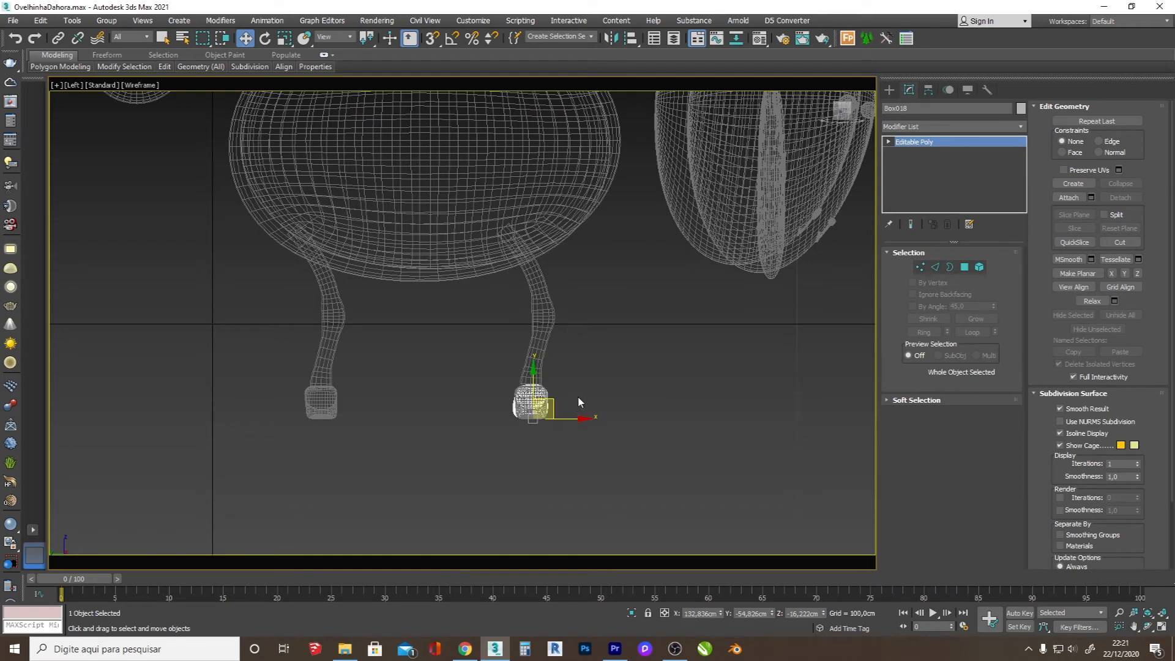
Step: Select all parts of the dark reference sheep and delete them
scroll(579, 402, "down", 4)
left_click_drag(597, 353, 415, 341)
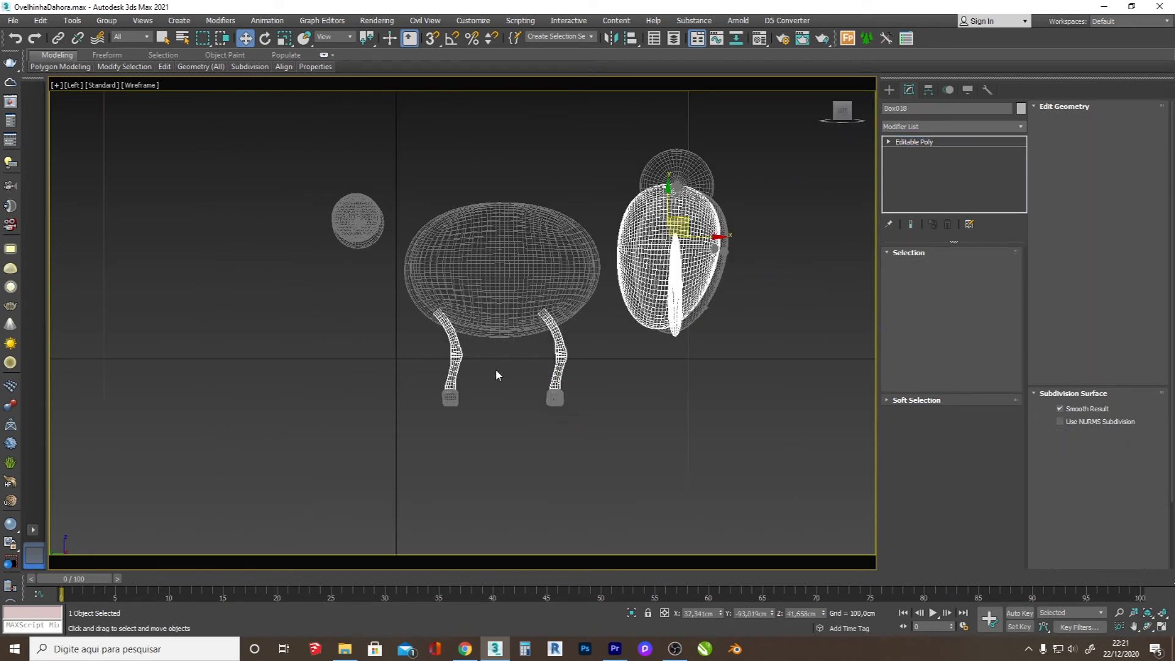
left_click(1149, 629)
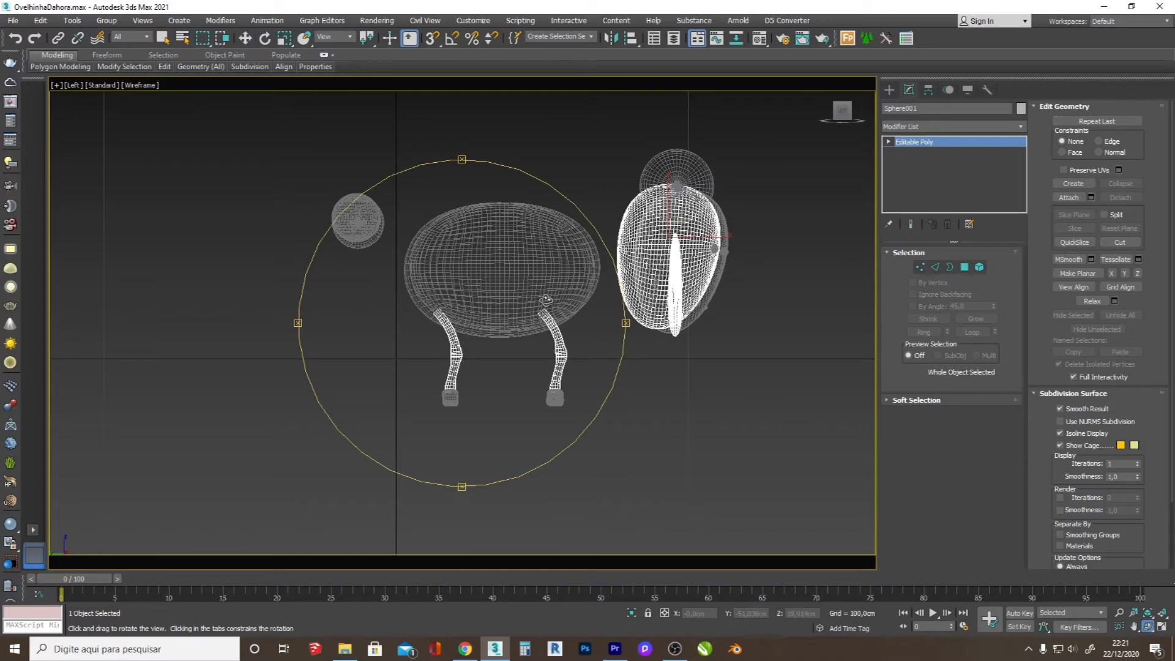
left_click_drag(392, 318, 483, 345)
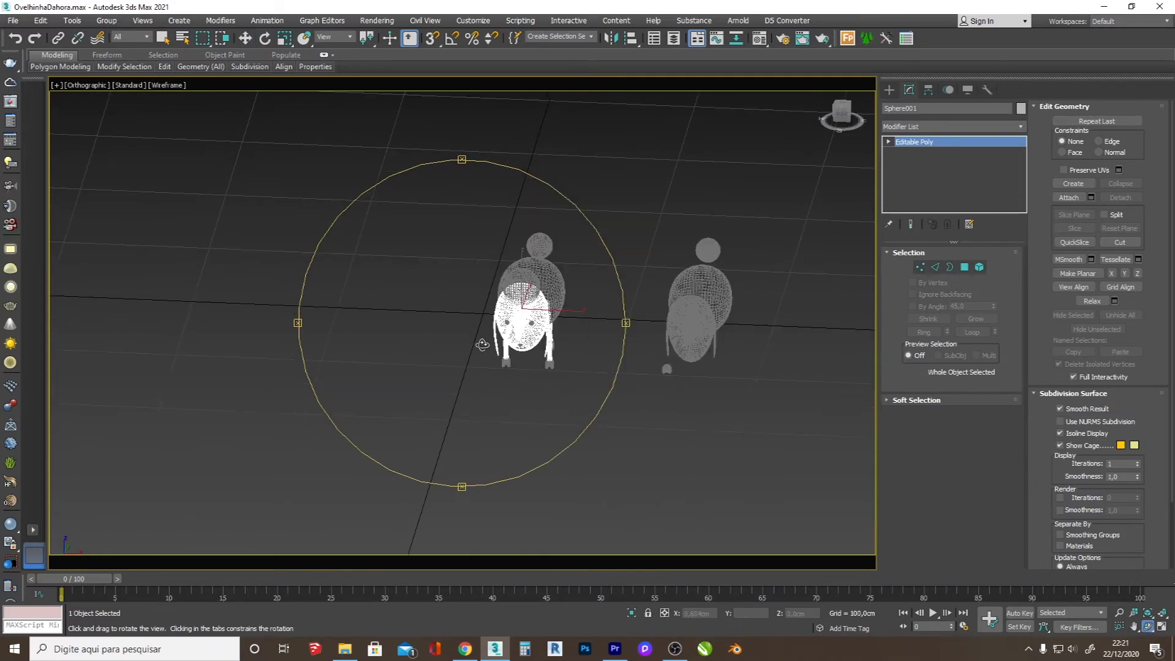
left_click(245, 39)
left_click_drag(392, 187, 390, 186)
key("Delete")
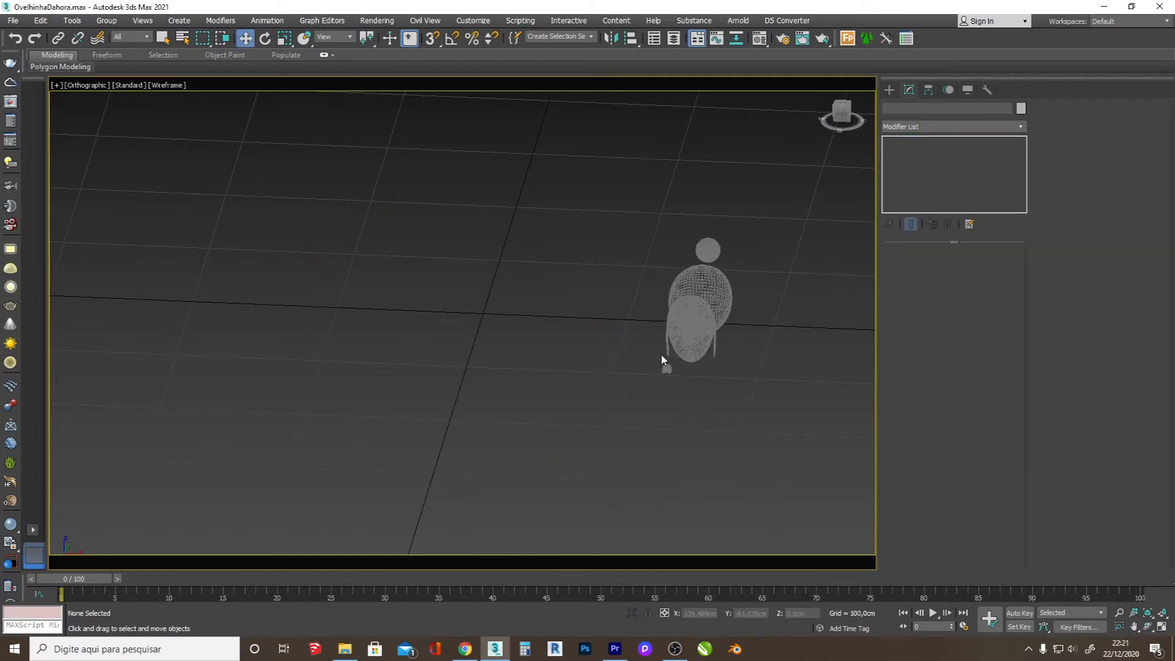
Step: Draw a bent three-point line from the top of the hoof up into the body's underside in the left view
scroll(696, 347, "up", 5)
key("F3")
left_click(611, 407)
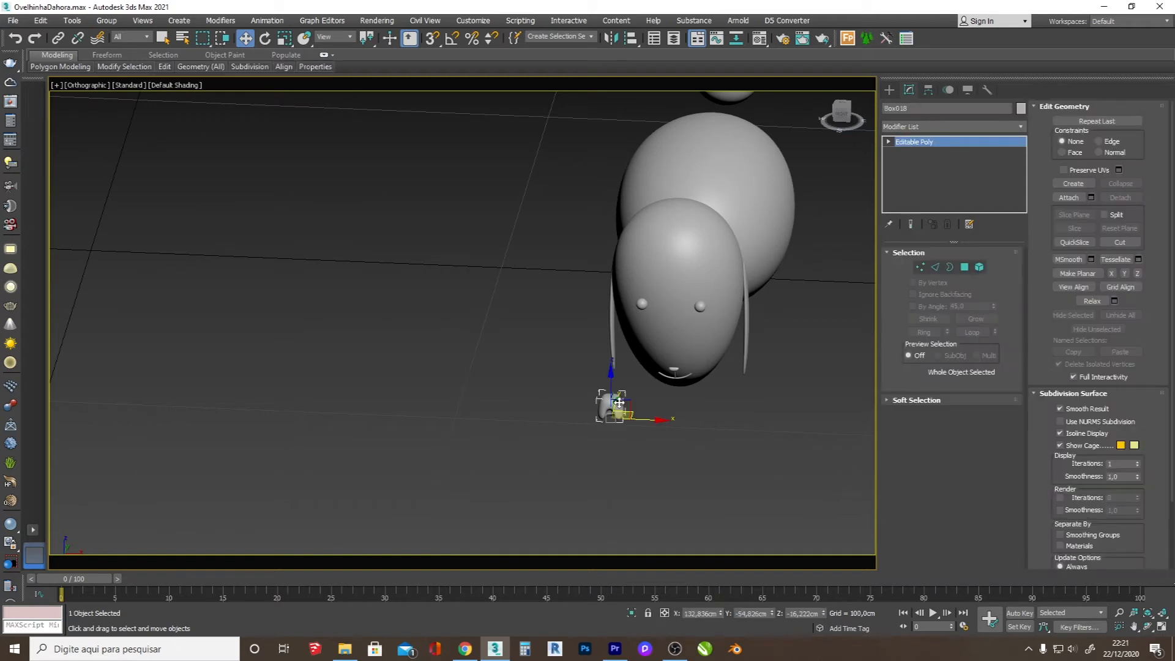
key("l")
scroll(602, 362, "up", 3)
scroll(574, 338, "up", 2)
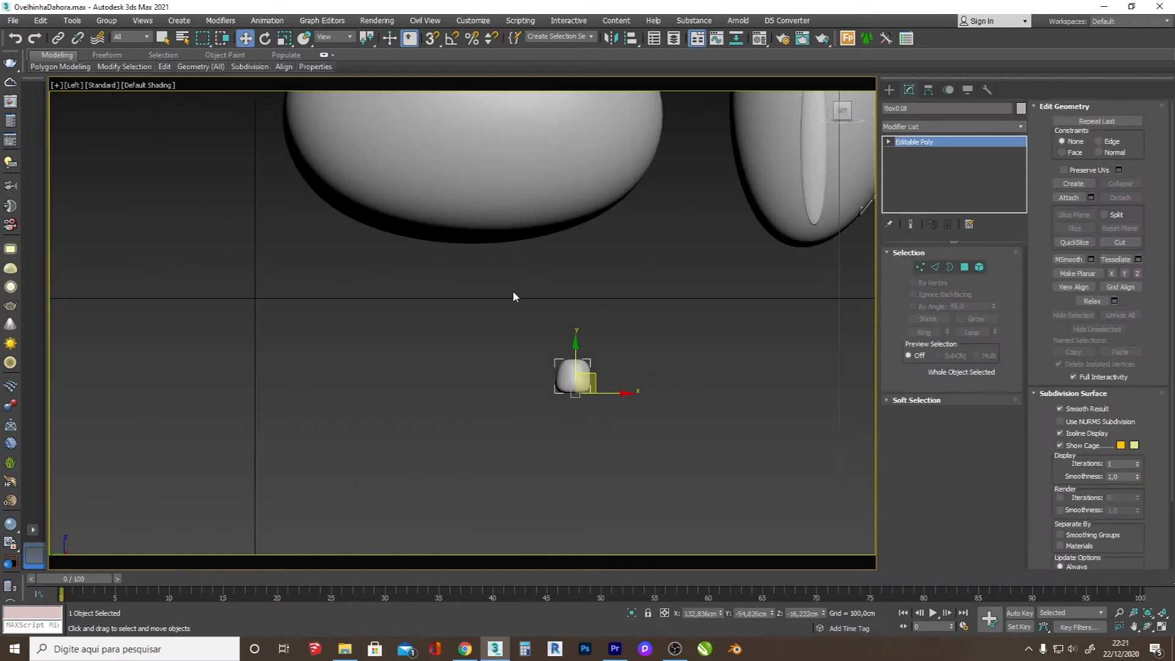
middle_click_drag(519, 392, 531, 470)
scroll(516, 453, "down", 2)
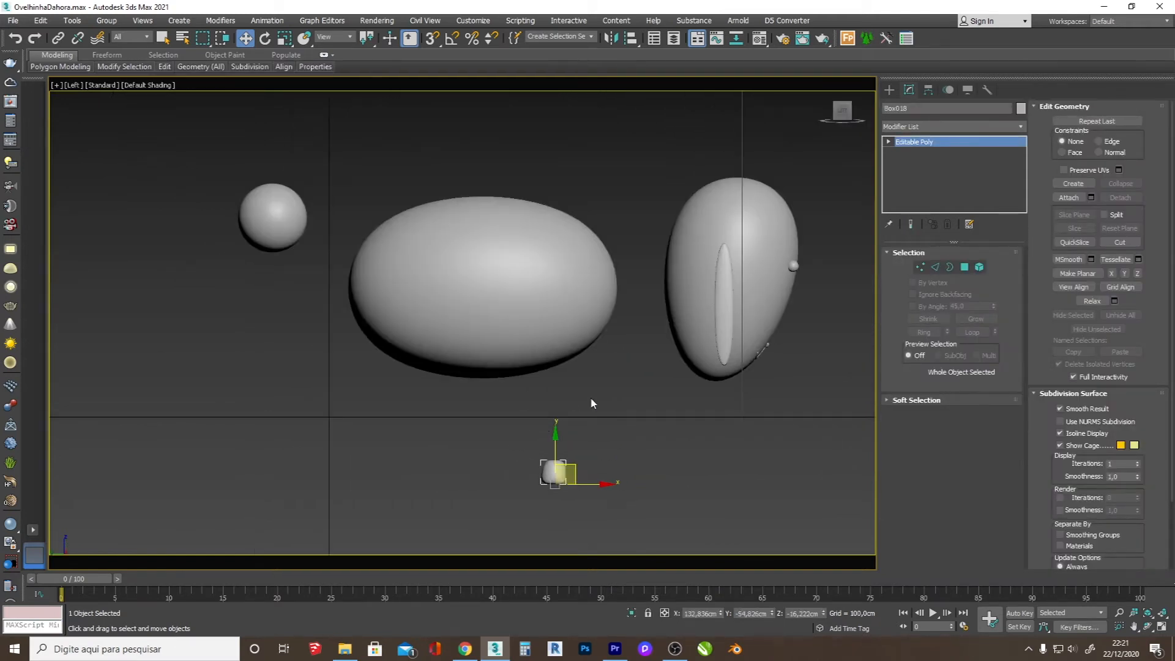
left_click(891, 93)
left_click(901, 107)
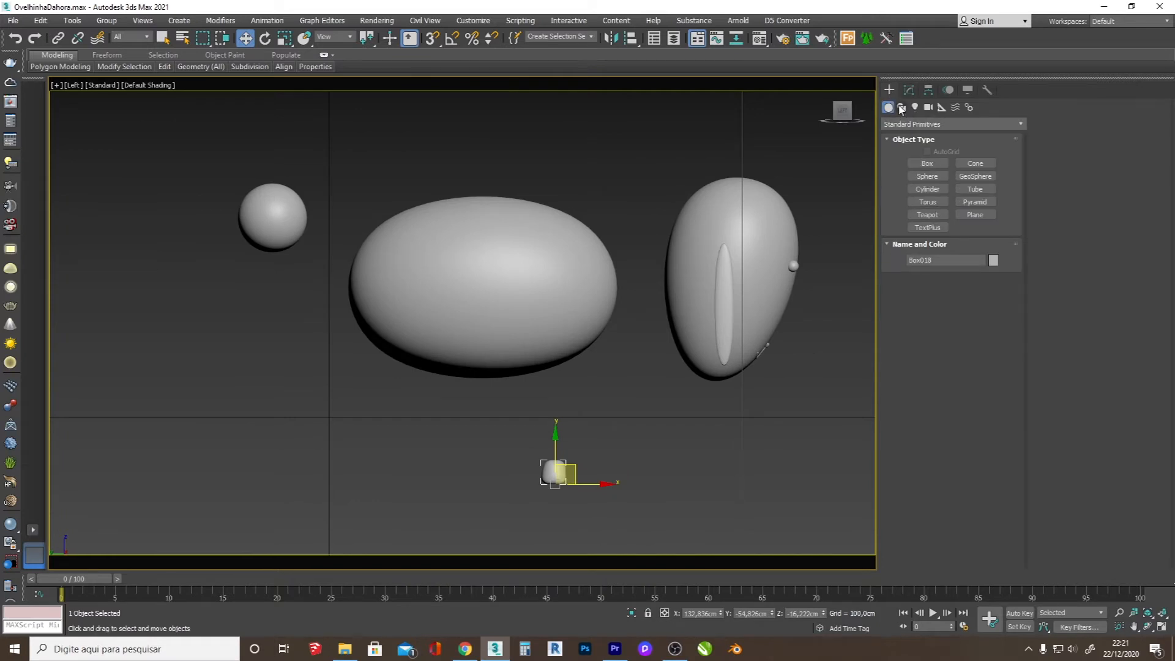
left_click(928, 173)
scroll(552, 453, "up", 2)
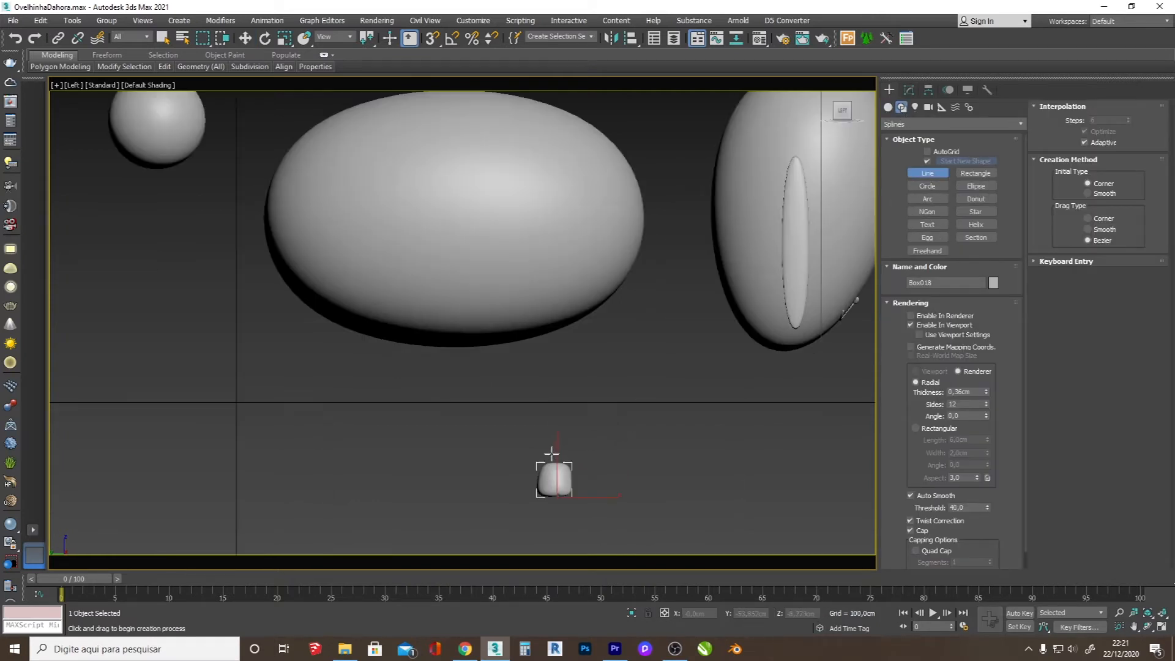
left_click(556, 466)
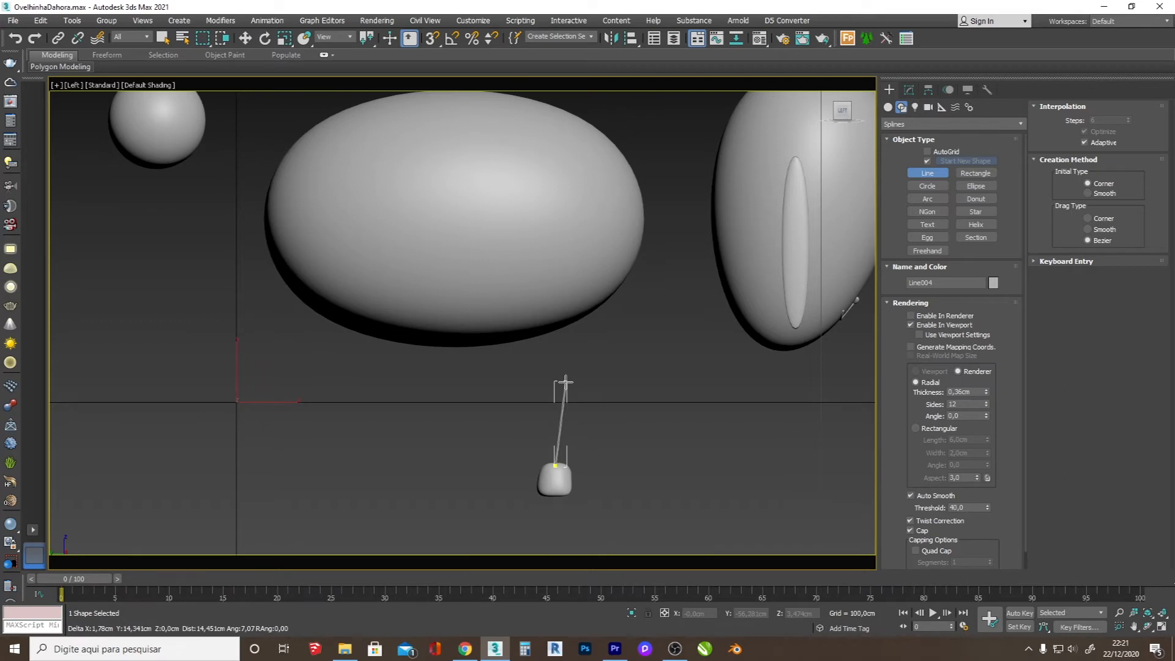
left_click(565, 391)
left_click(544, 297)
right_click(682, 335)
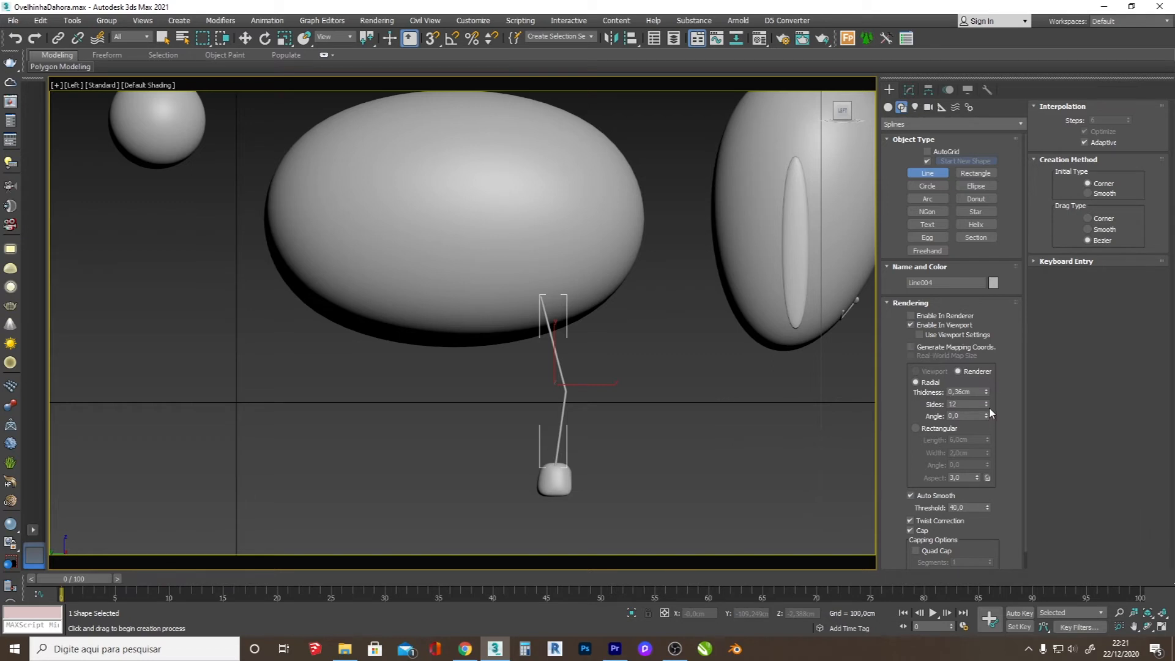
Step: Set the leg line's radial viewport thickness to 2,51 cm
left_click_drag(986, 394, 990, 263)
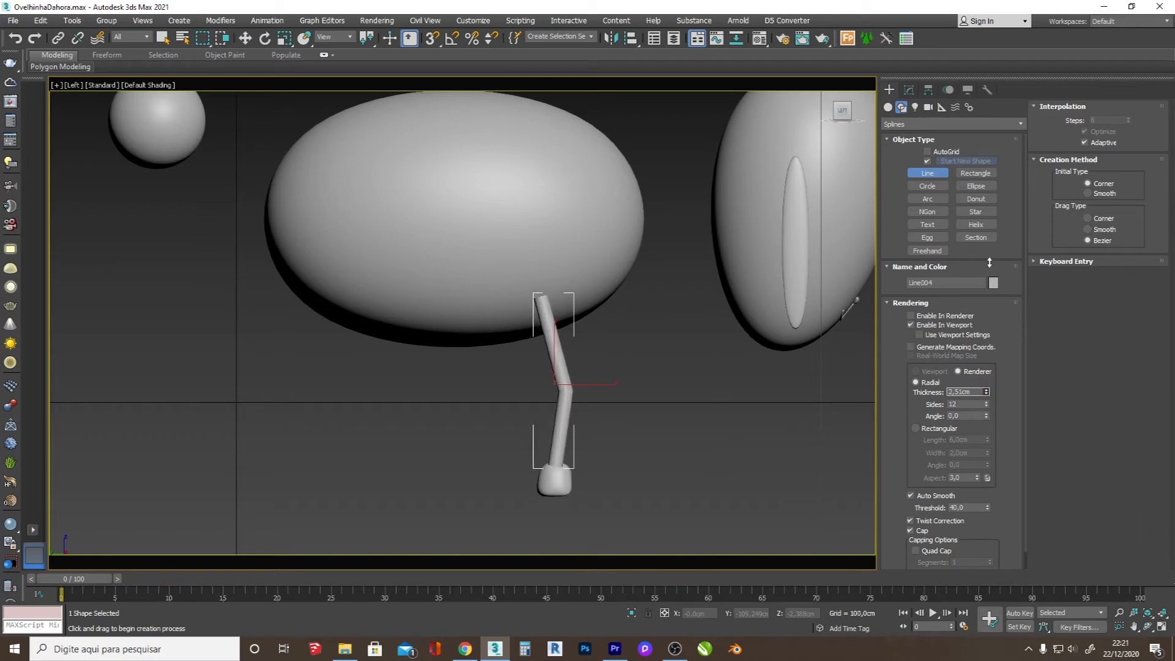
scroll(567, 411, "up", 2)
key("w")
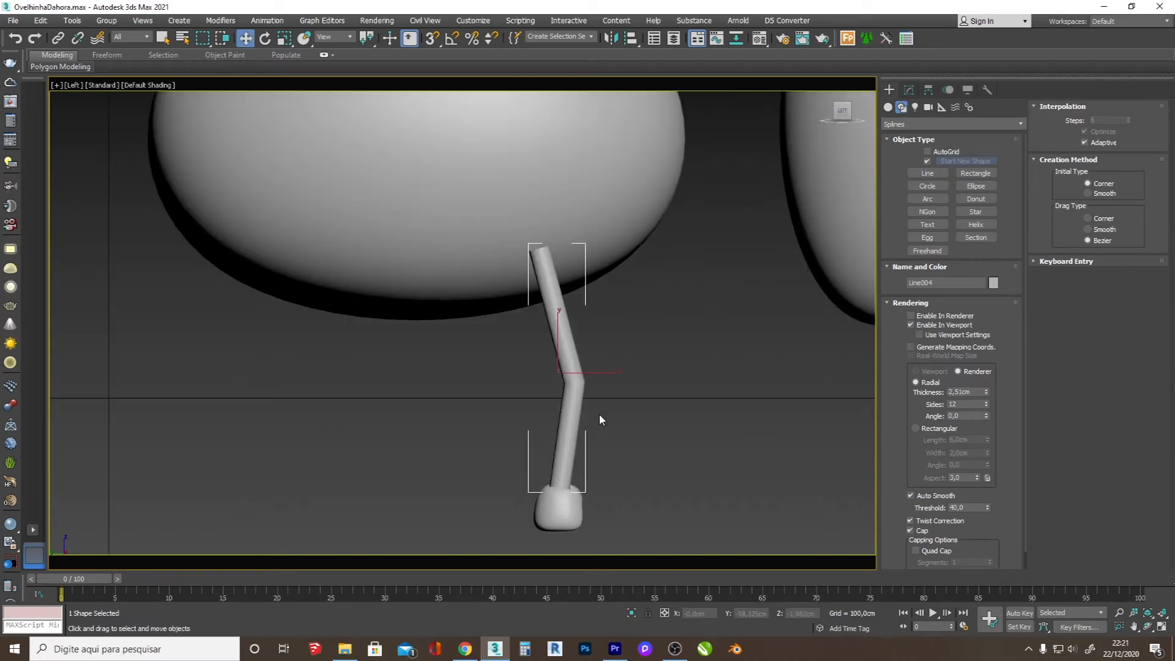
Step: Fillet the middle vertex of the leg line to round the bend at the knee
key("1")
key("F3")
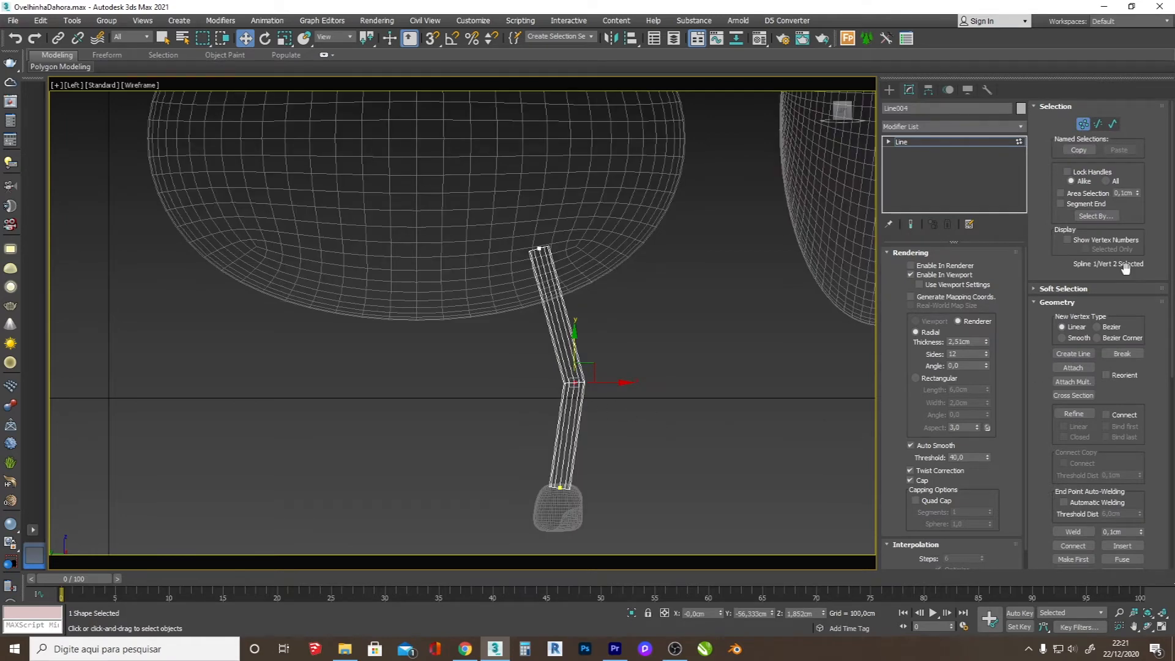
left_click(1075, 414)
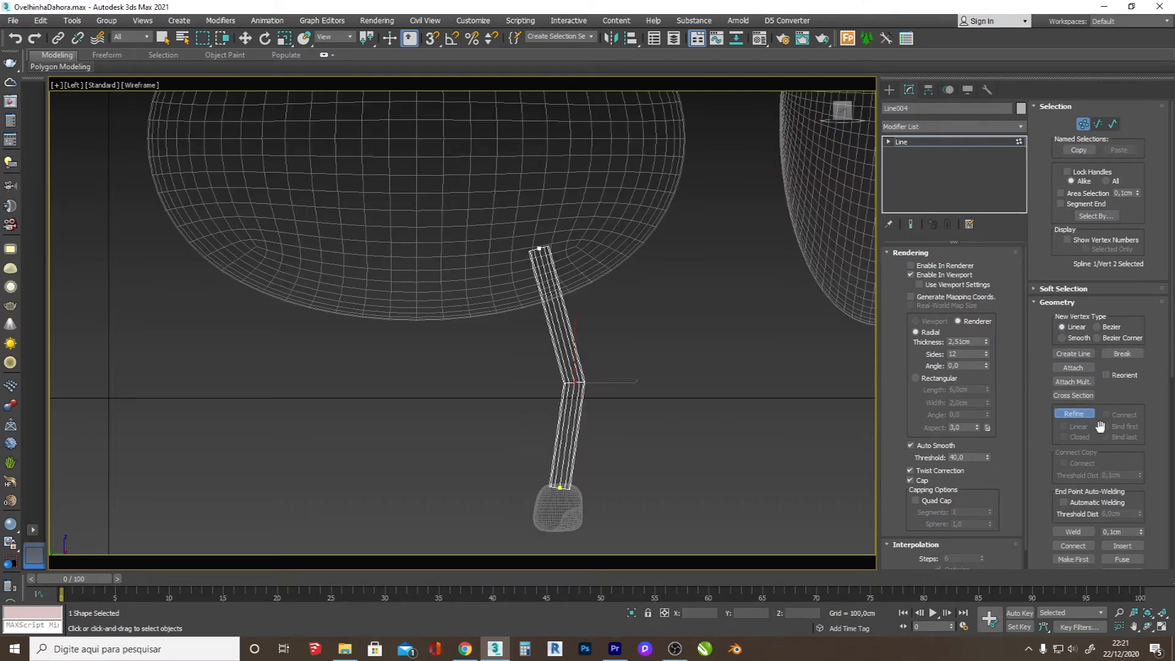
scroll(1100, 426, "down", 3)
left_click(1073, 480)
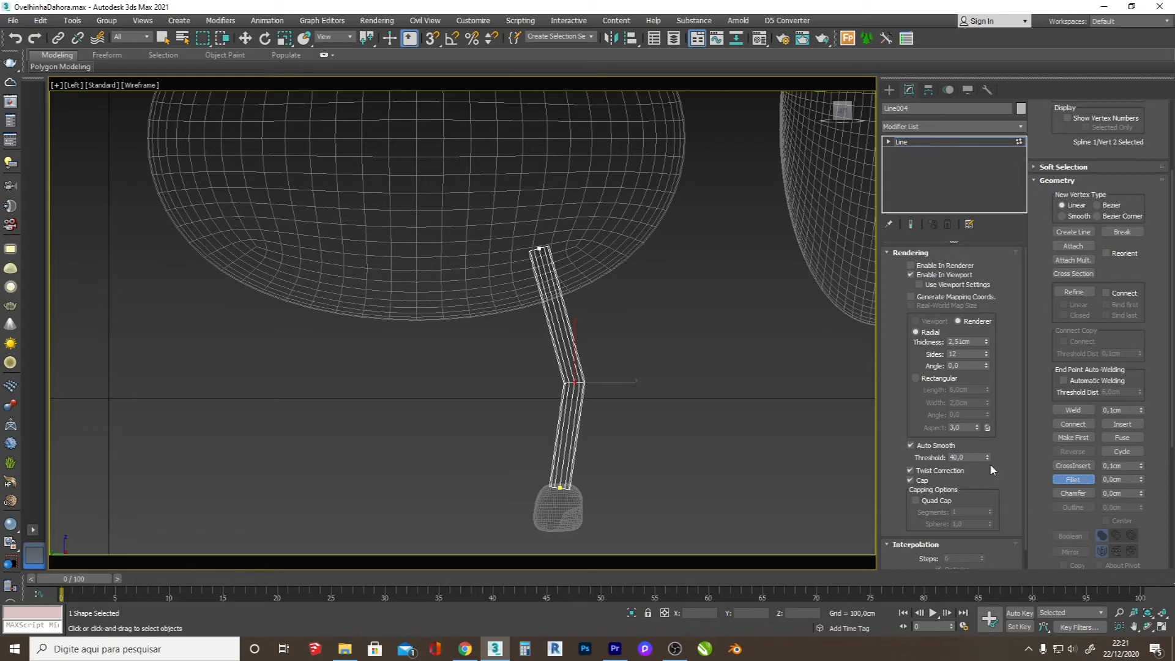
mouse_move(575, 382)
left_mouse_down()
mouse_move(595, 368)
mouse_move(592, 342)
left_mouse_up()
key("F3")
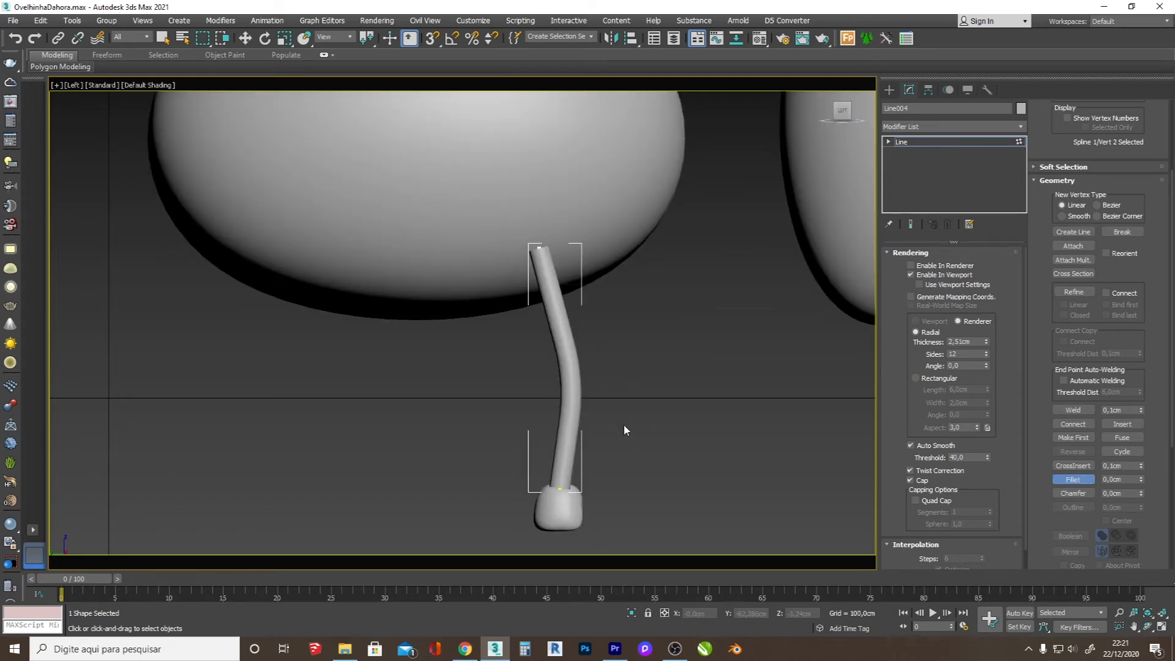
key("w")
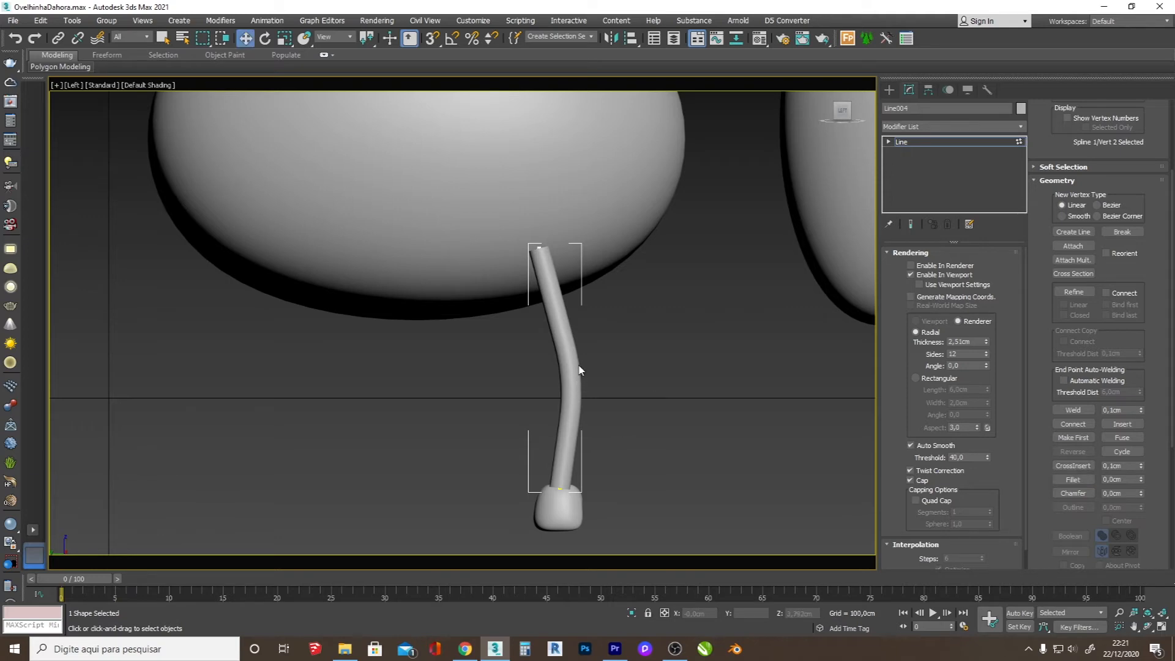
Step: Convert the rounded leg line to editable poly
right_click(576, 354)
mouse_move(698, 482)
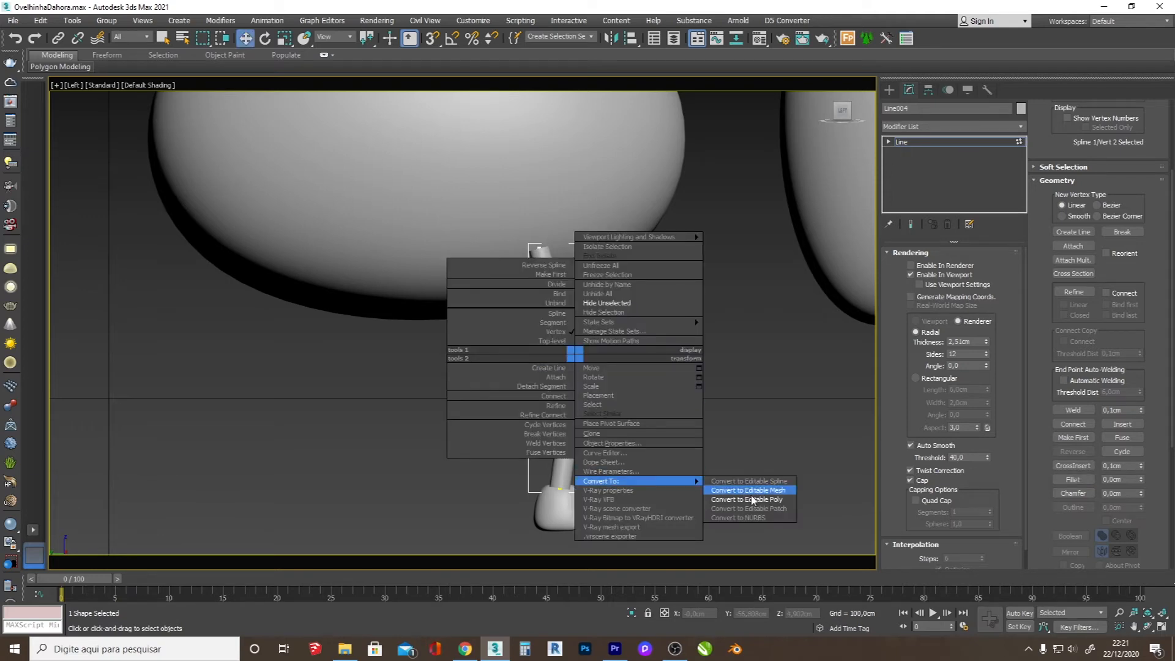
left_click(754, 499)
Step: Thicken the knee by scaling up its middle vertex ring, using soft selection with a falloff of 4,6 cm
scroll(579, 395, "up", 3)
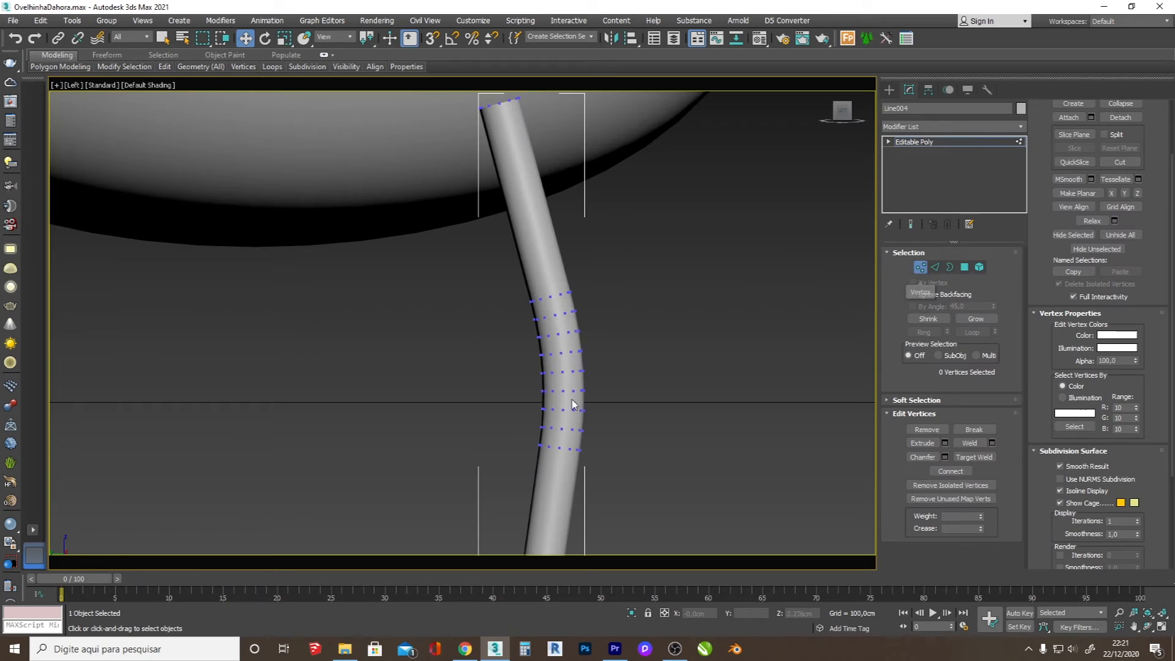
left_click_drag(612, 381, 504, 366)
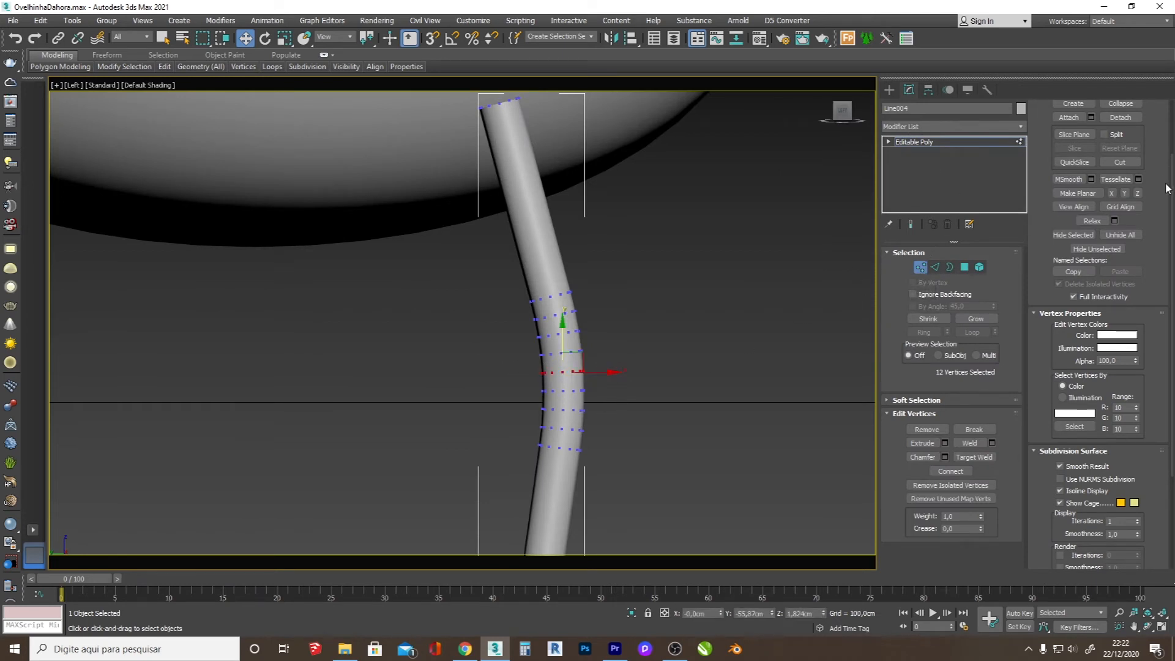
left_click(958, 405)
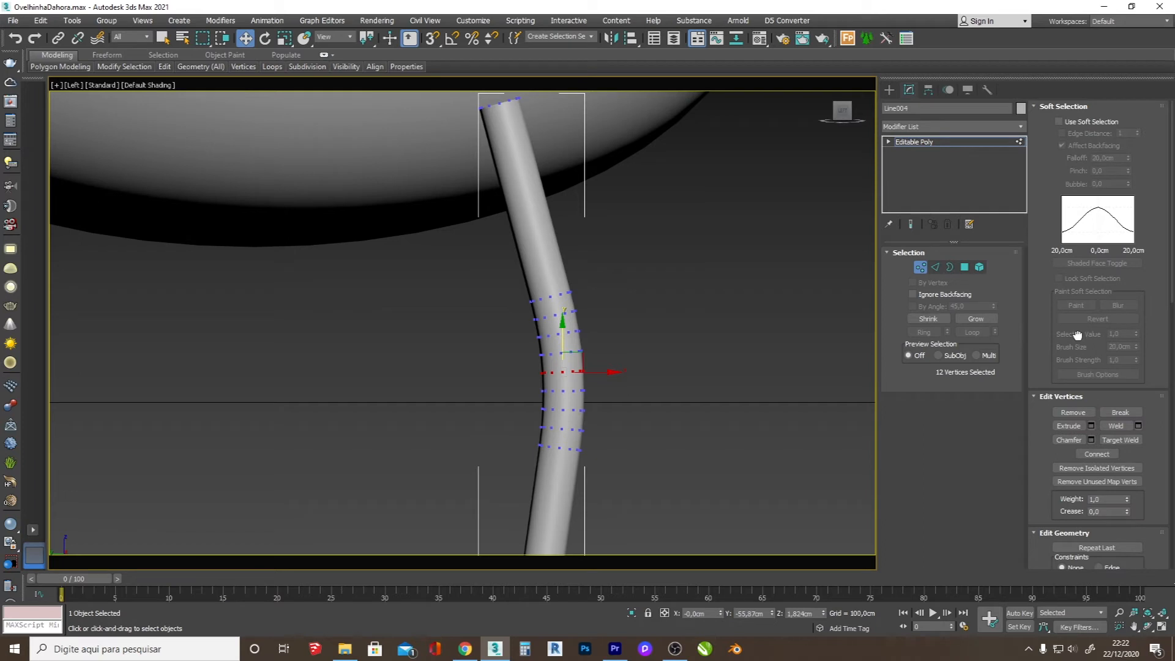
left_click(1060, 121)
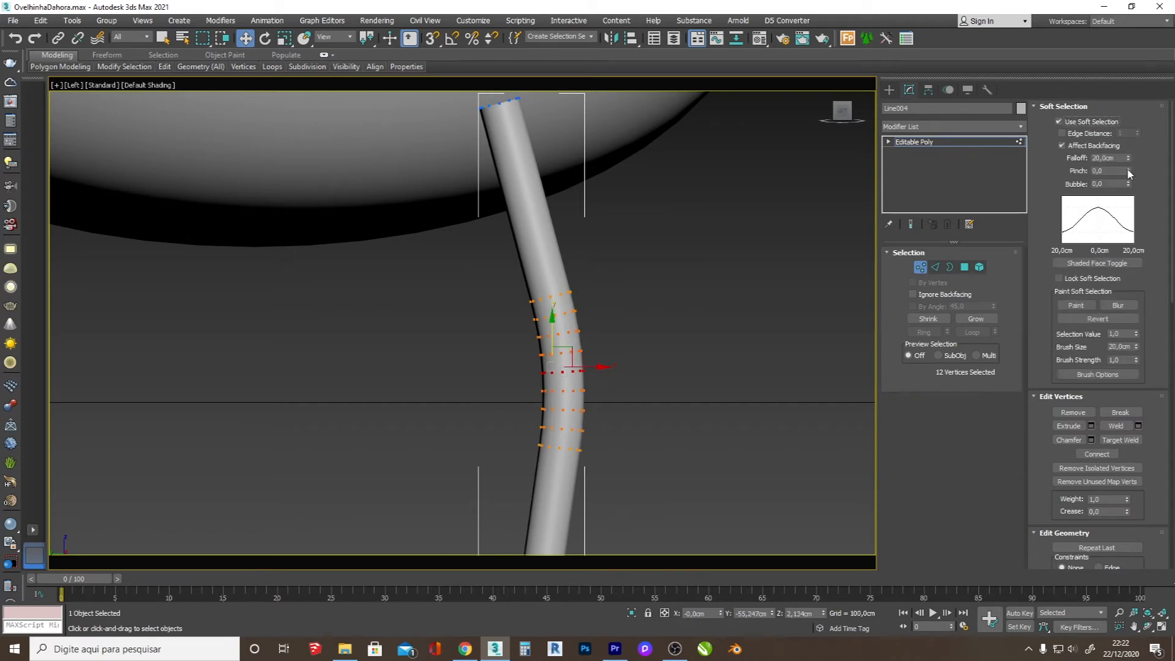
left_click_drag(1129, 160, 1059, 239)
key("r")
left_click_drag(568, 365, 605, 372)
key("w")
scroll(643, 367, "down", 4)
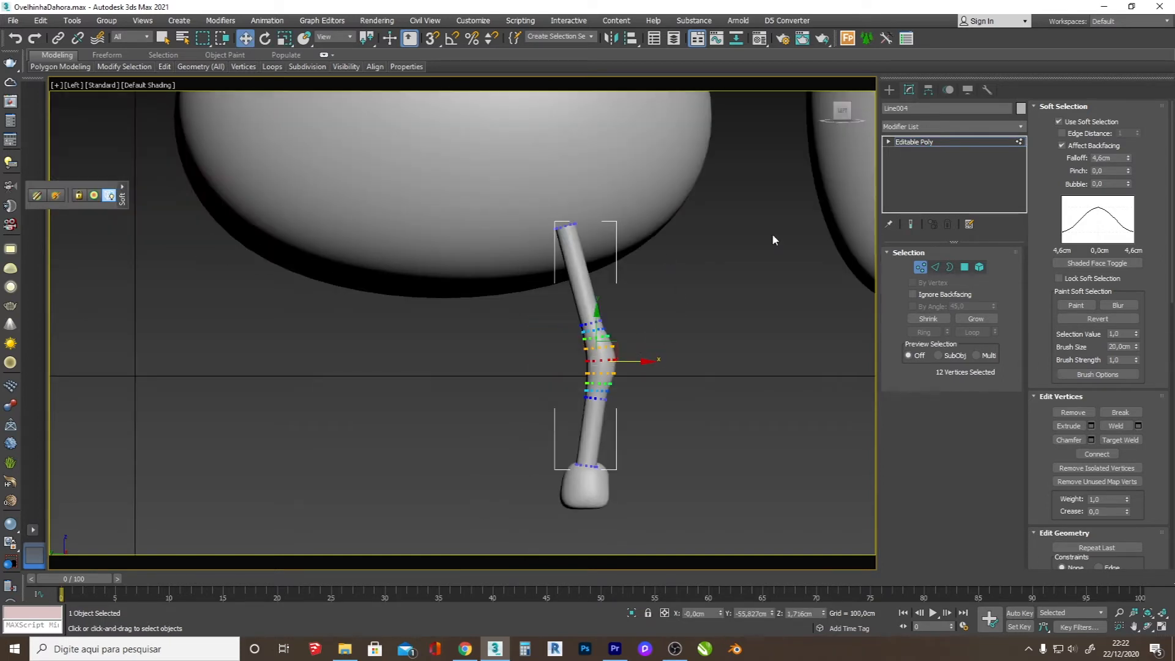
Step: Return to whole-object level and move the leg along X until it sits on top of the hoof
left_click(889, 90)
left_click(1148, 626)
left_click_drag(542, 365, 878, 423)
key("w")
scroll(728, 411, "down", 5)
scroll(821, 412, "up", 7)
scroll(638, 312, "up", 3)
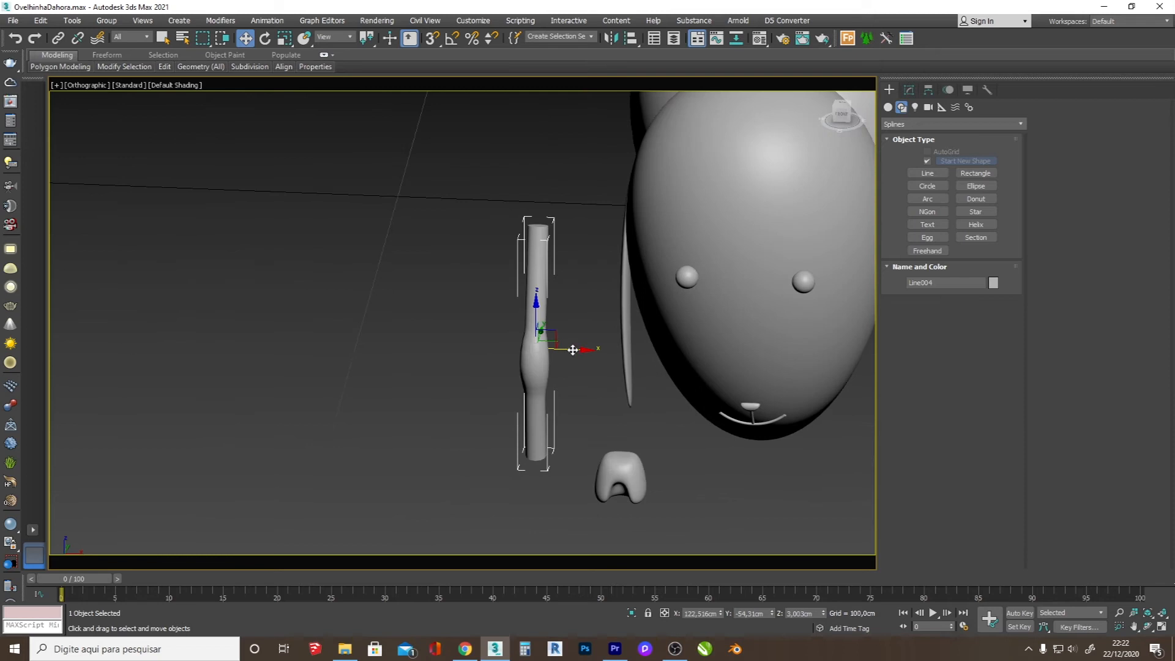
left_click_drag(573, 350, 663, 379)
Step: Add an FFD 3x3x3 modifier to the leg and move its upper control points toward the body to slant it
key("ctrl+r")
left_click_drag(573, 371, 623, 366)
left_click(909, 90)
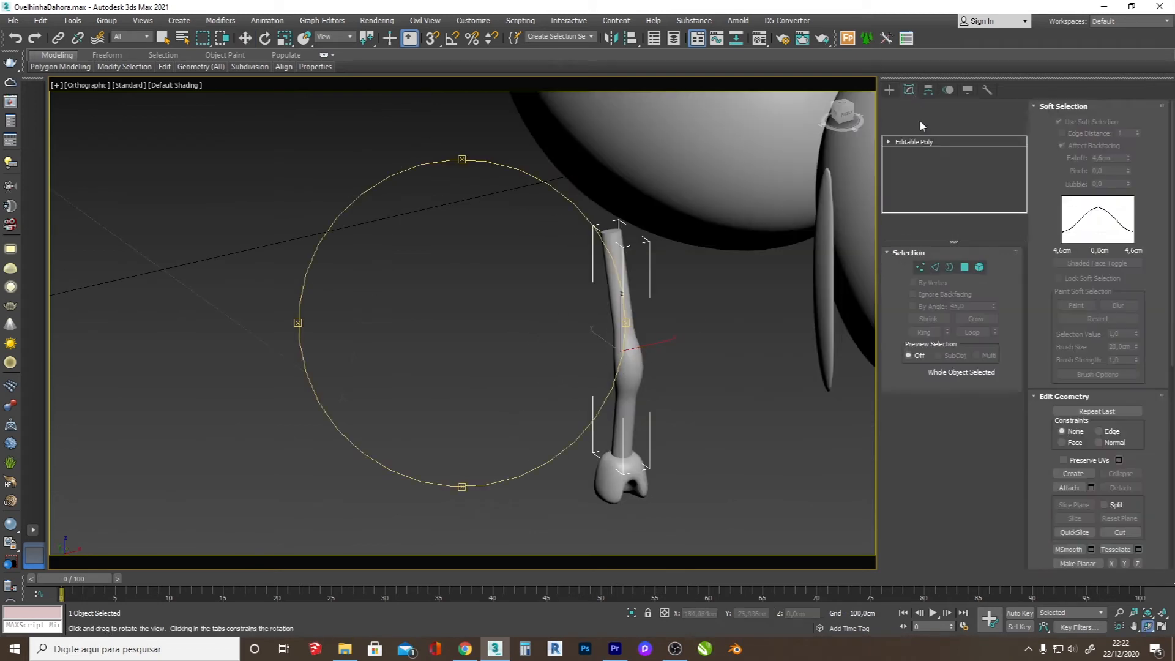
left_click(921, 126)
left_click(928, 607)
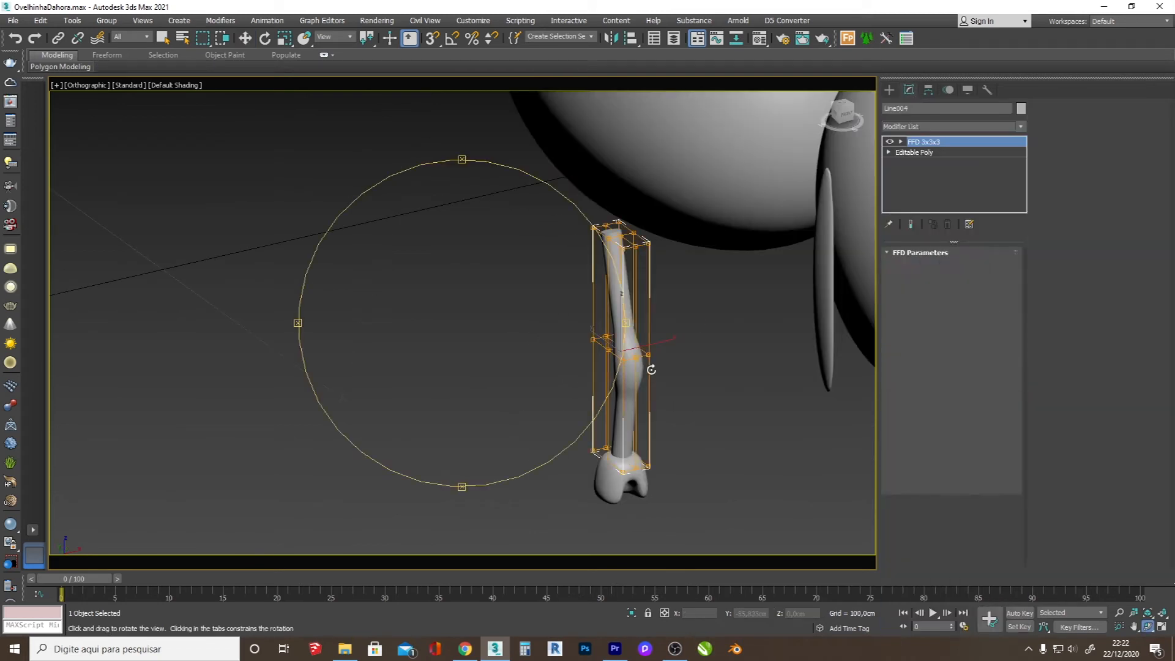
key("1")
left_click_drag(686, 284, 555, 200)
left_click_drag(647, 232, 704, 224)
Step: Rotate the upper lattice control points to angle the top end of the leg
left_click(1148, 628)
left_click_drag(588, 343, 682, 260)
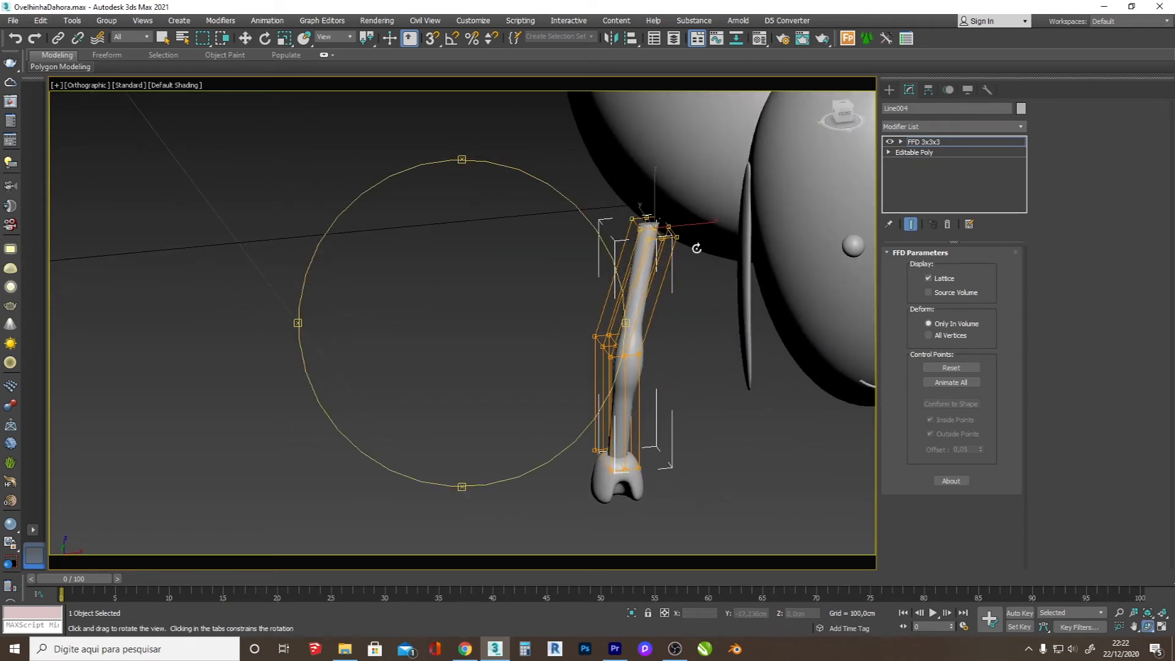
key("e")
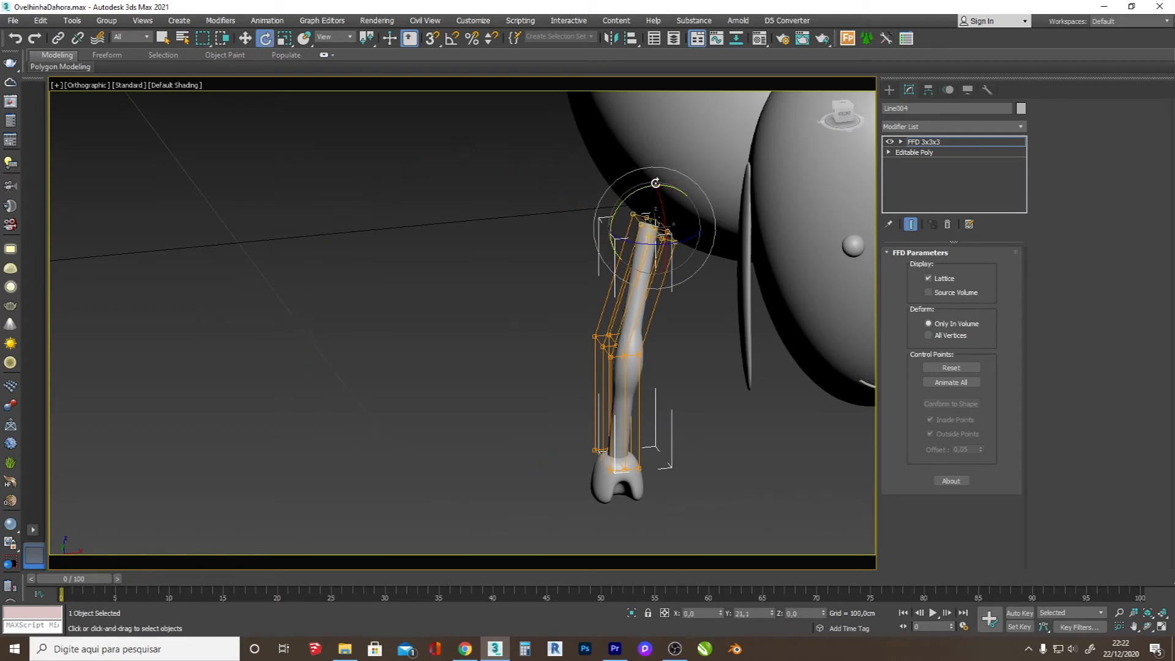
Step: Select the hoof together with the leg and move both along X closer to the body
left_click(890, 89)
left_click(631, 477, "ctrl")
key("w")
left_click_drag(661, 404, 688, 405)
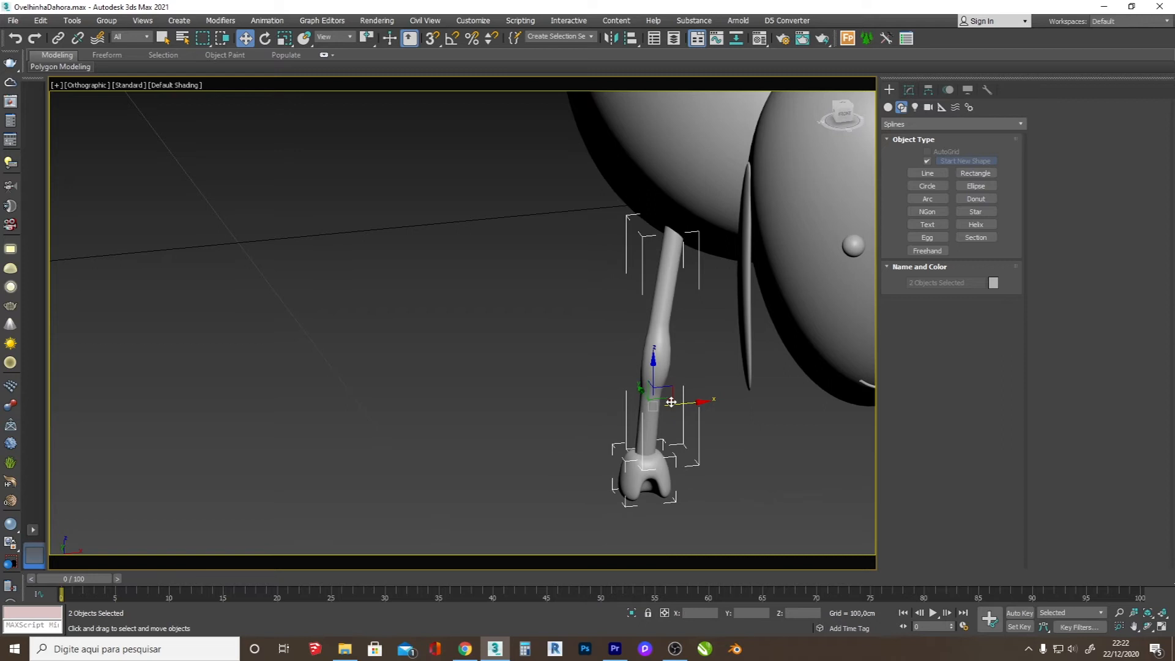
Step: Copy the leg and hoof to the opposite side of the body in the front view and mirror the copy
key("f")
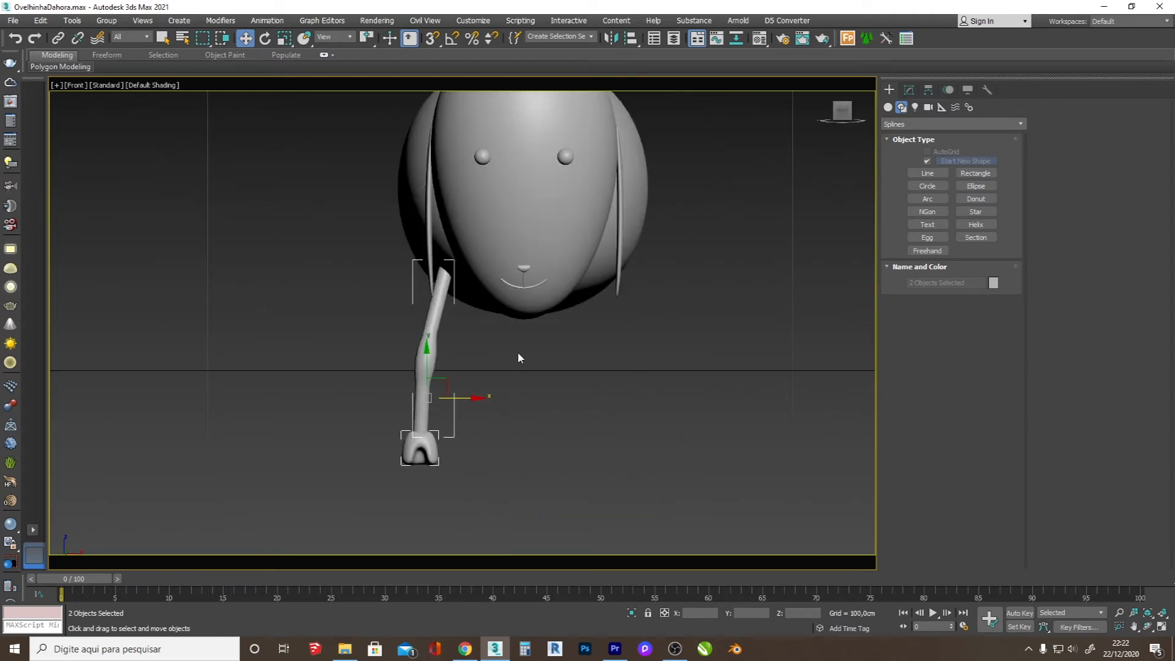
left_click_drag(470, 400, 661, 401, "shift")
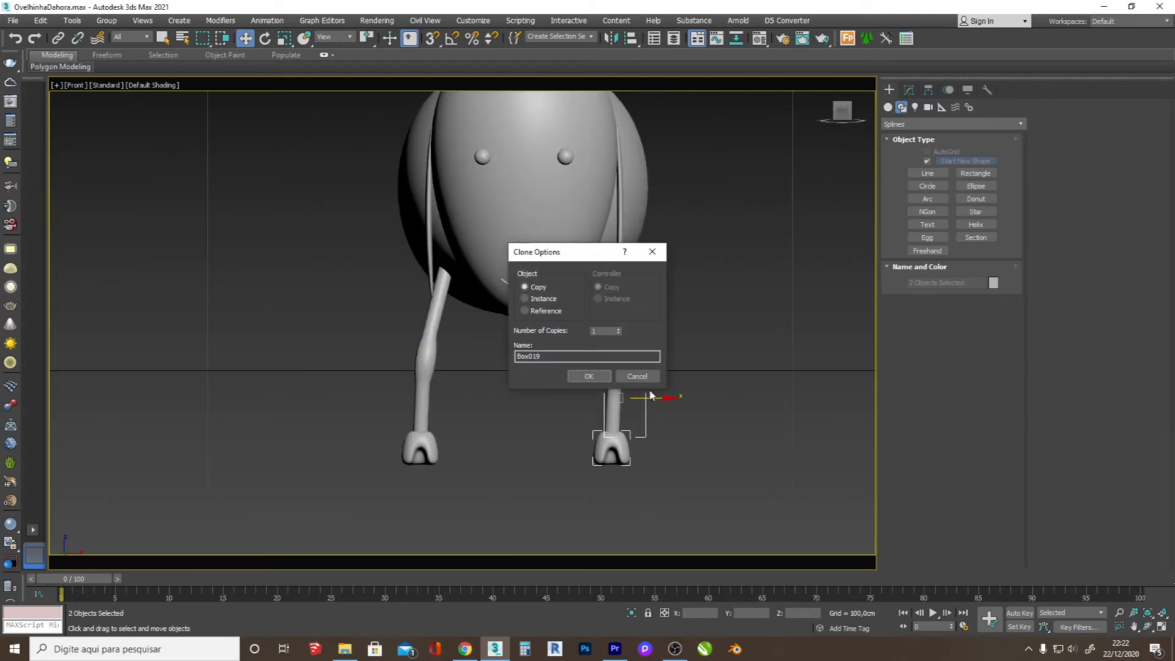
left_click(583, 376)
left_click(611, 38)
left_click(562, 419)
Step: Copy both front legs with their hooves about 36 cm backward in the left view to form the rear legs
key("l")
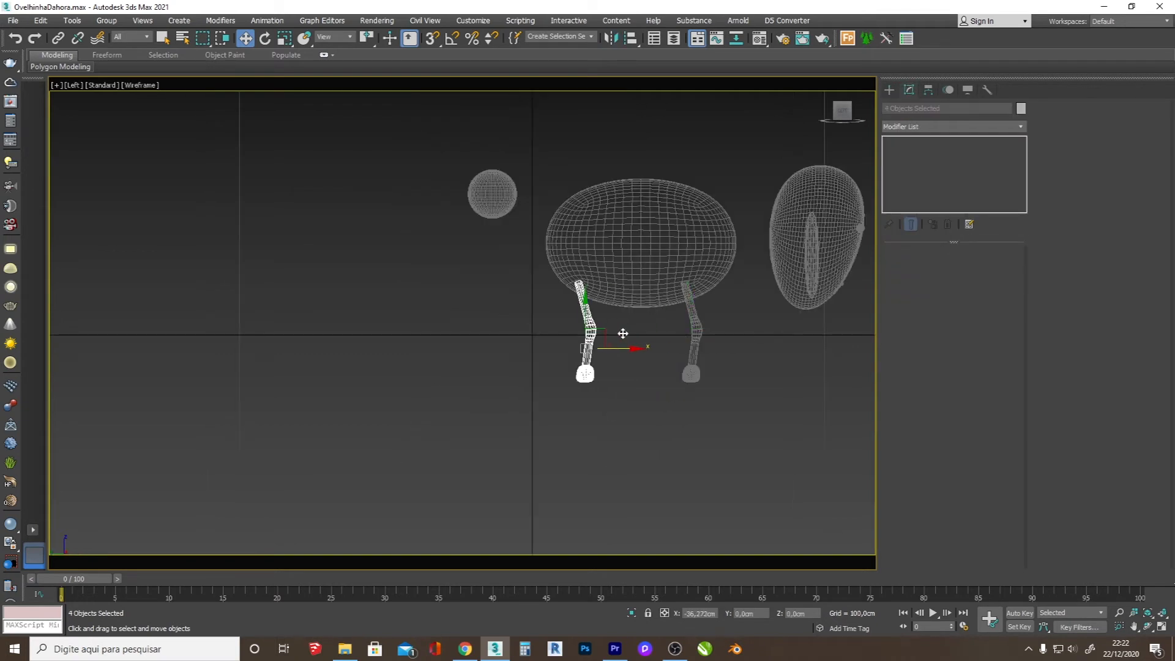
scroll(660, 303, "up", 4)
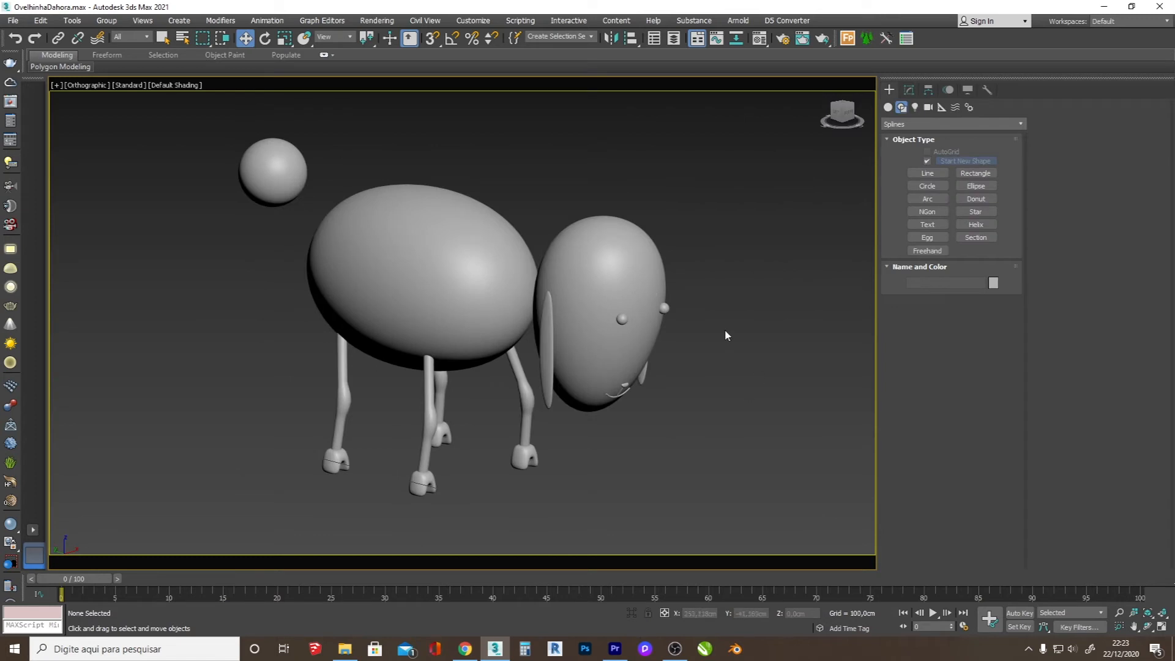
Step: Select the head, body, tail sphere, all four legs and both ears together, leaving out the hooves and eyes
left_click(627, 266)
left_click(491, 257, "ctrl")
left_click(293, 160, "ctrl")
left_click(355, 407, "ctrl")
left_click(445, 384, "ctrl")
left_click(439, 400, "ctrl")
left_click(520, 388, "ctrl")
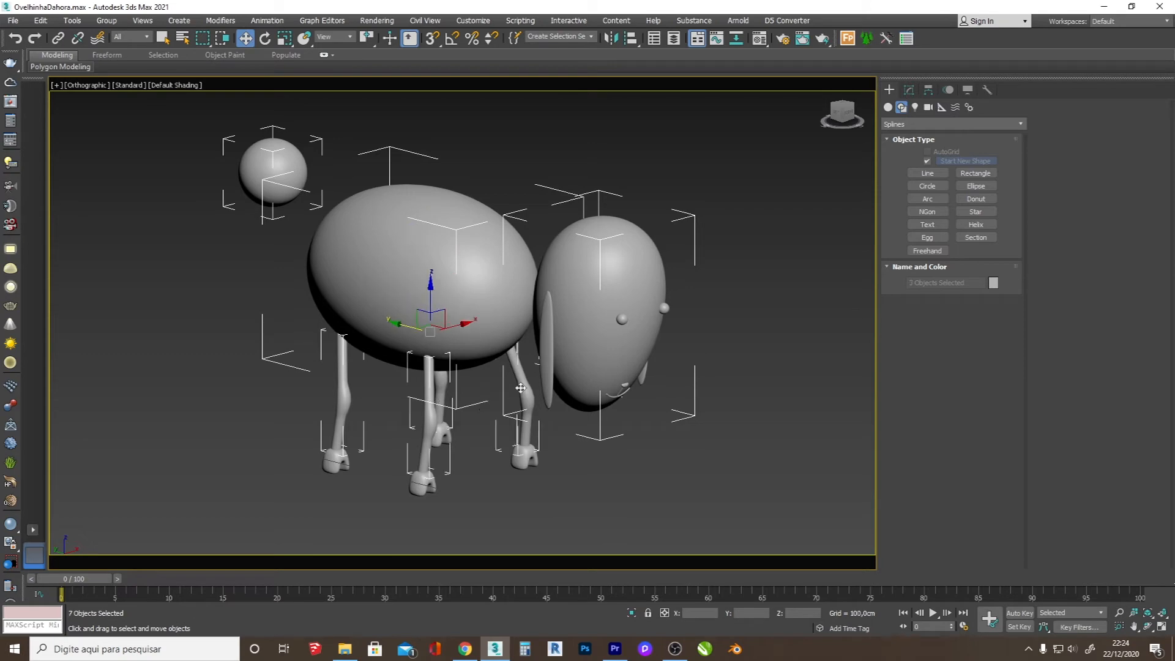
left_click(550, 350, "ctrl")
left_click(641, 370, "ctrl")
Step: Examine the mesh of the selected sheep parts with edged faces displayed
key("F4")
scroll(404, 374, "up", 4)
scroll(506, 299, "down", 4)
left_click(1148, 626)
mouse_move(514, 306)
left_mouse_down()
mouse_move(428, 306)
mouse_move(514, 308)
left_mouse_up()
scroll(589, 342, "up", 3)
key("F4")
key("F4")
key("F4")
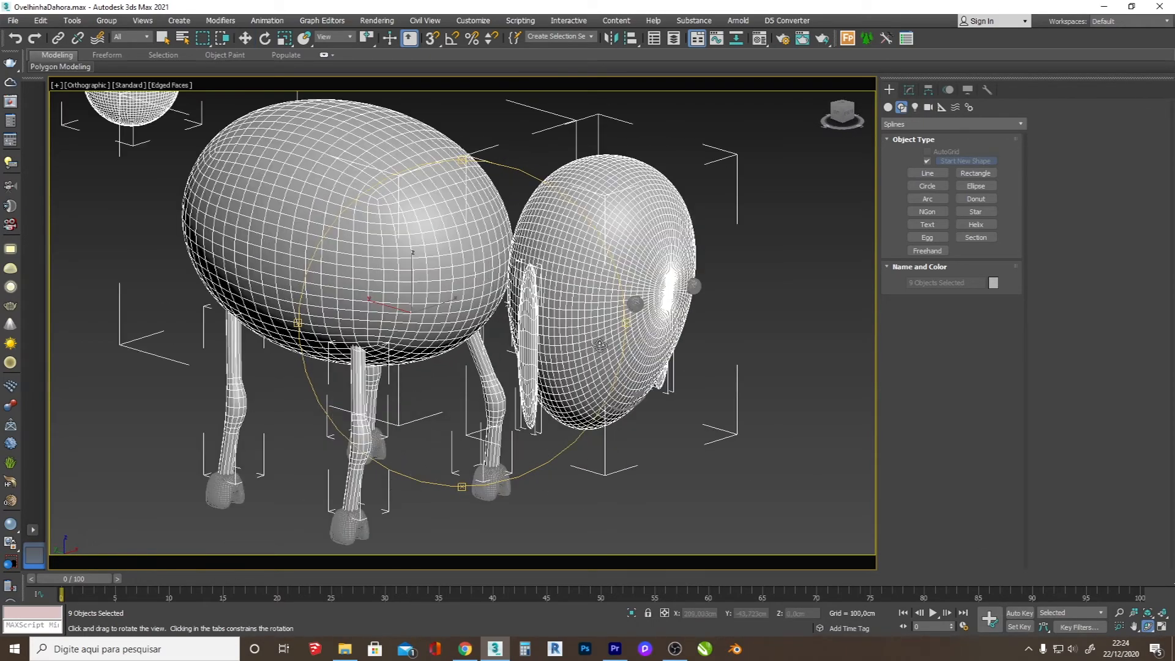
Step: Assign the dark material 01 - Default to the selected head, body, tail, legs and ears
key("m")
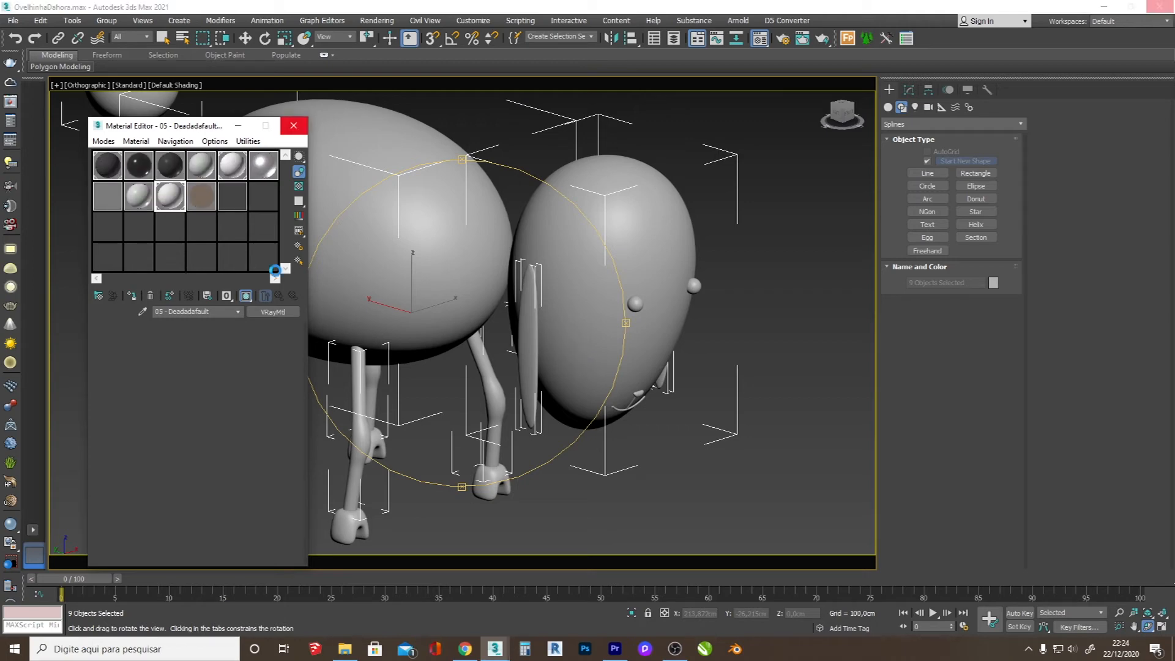
left_click(116, 170)
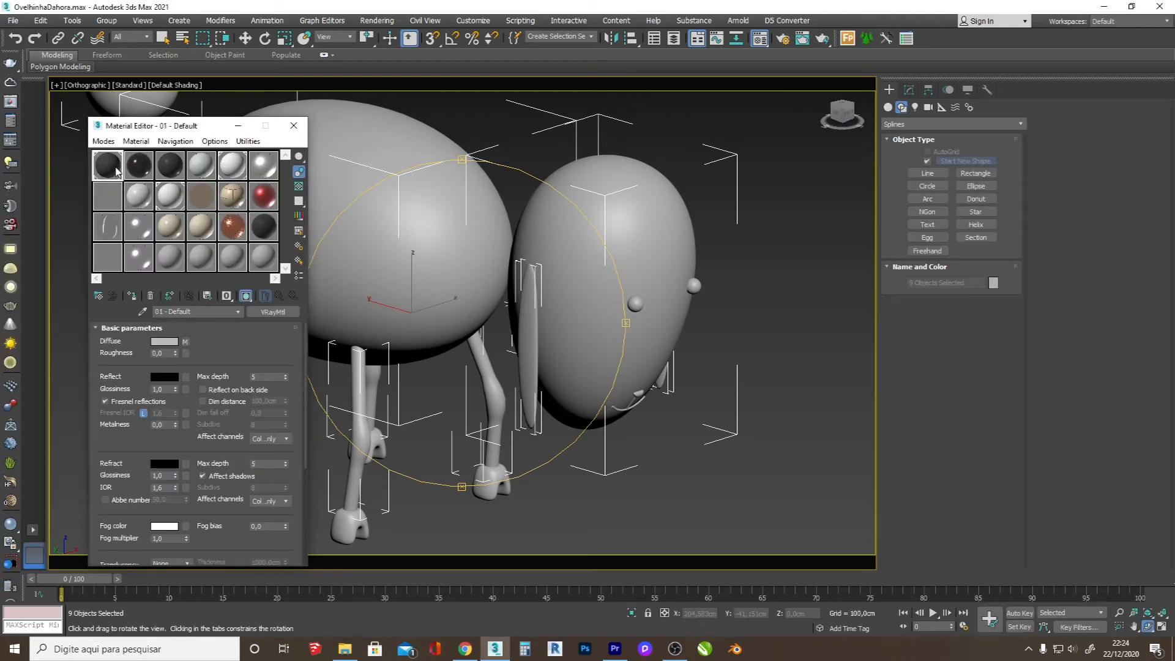
left_click(132, 297)
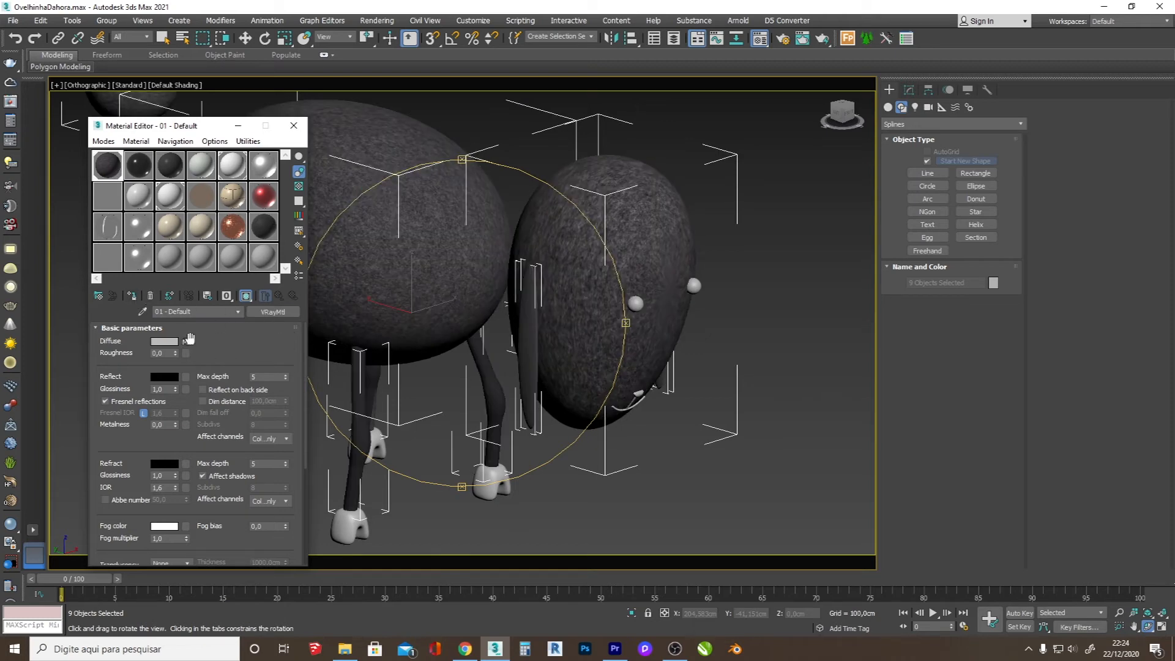
Step: Add a UVW Map modifier with Box mapping to the selected head, body, tail, legs and ears
left_click(293, 125)
left_click_drag(297, 132, 383, 278)
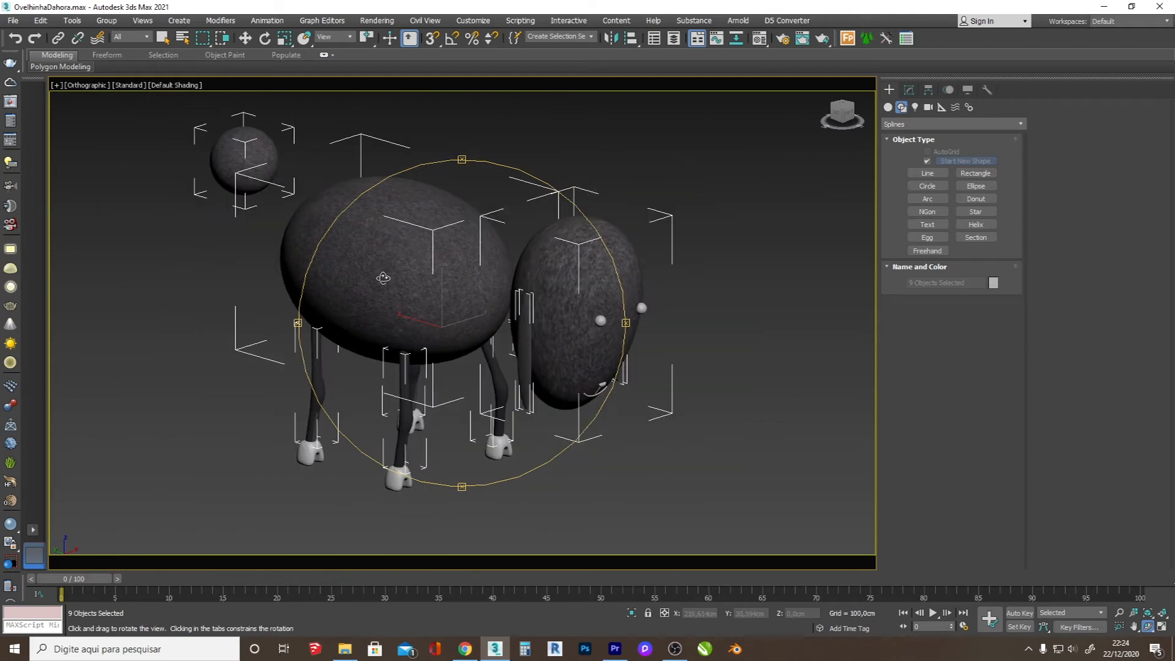
left_click(909, 90)
left_click(1022, 127)
left_click_drag(1025, 164, 1030, 487)
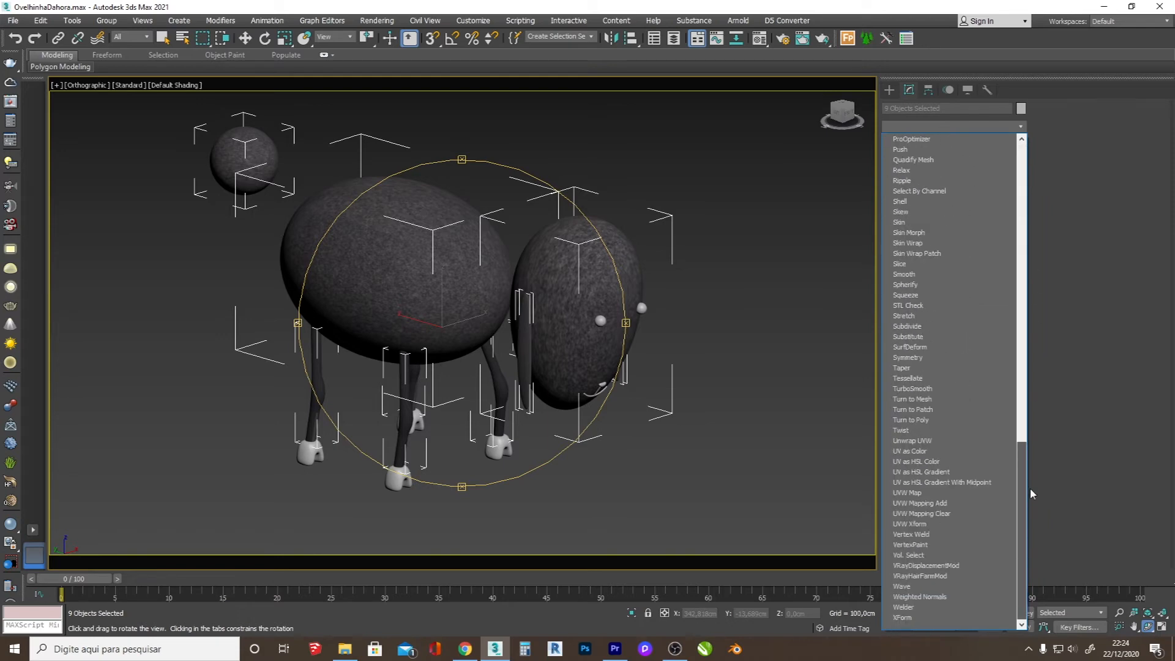
left_click(950, 492)
left_click(929, 322)
key("z")
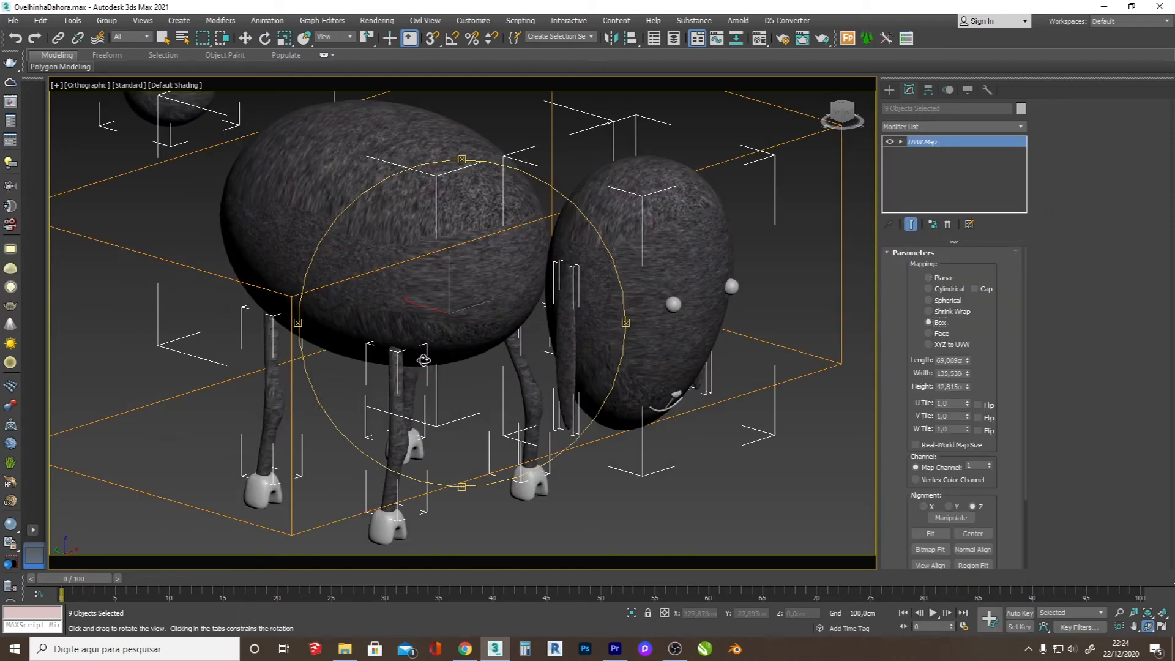
Step: Scale the UVW Map gizmo down uniformly to well below the body's size to give the texture a finer grain
left_click(934, 144)
key("r")
left_click_drag(422, 241, 431, 116)
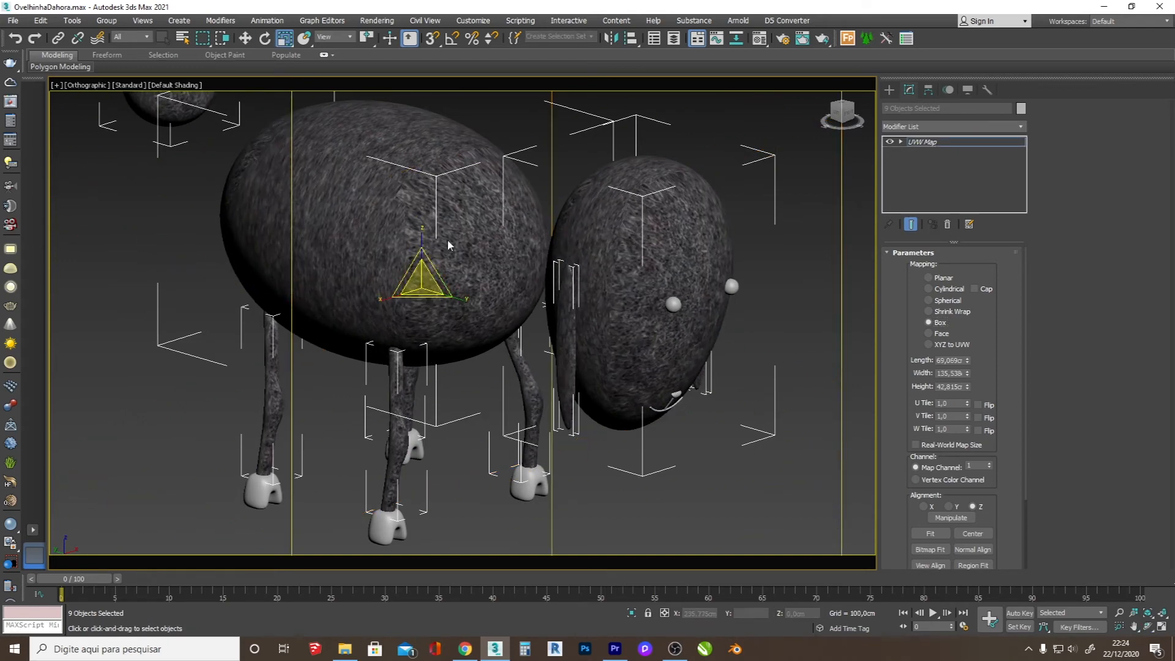
left_click_drag(423, 280, 447, 396)
mouse_move(460, 297)
left_mouse_down()
mouse_move(523, 325)
mouse_move(466, 318)
left_mouse_up()
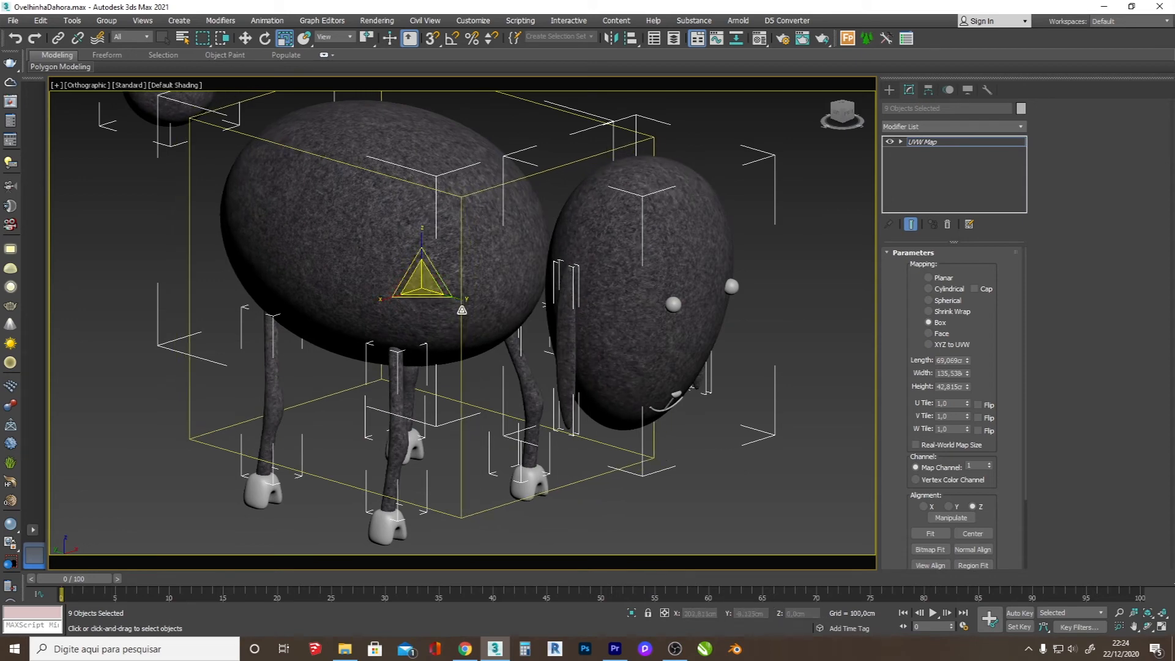
left_click_drag(425, 283, 431, 331)
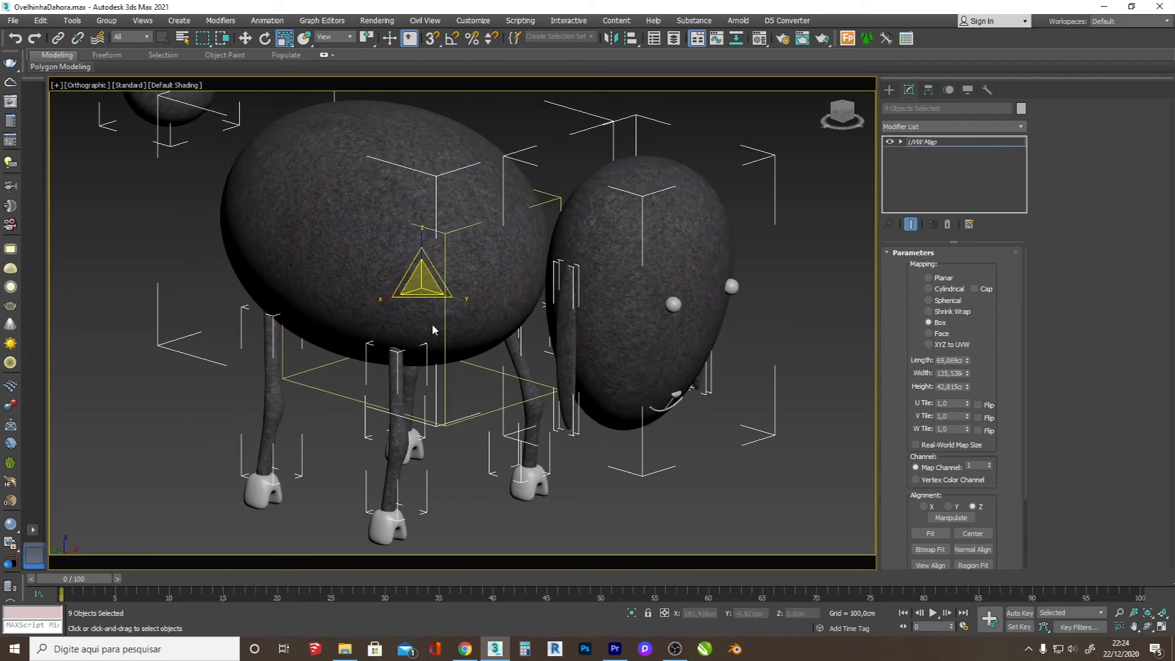
Step: Convert the selected sheep parts to Editable Poly
right_click(460, 327)
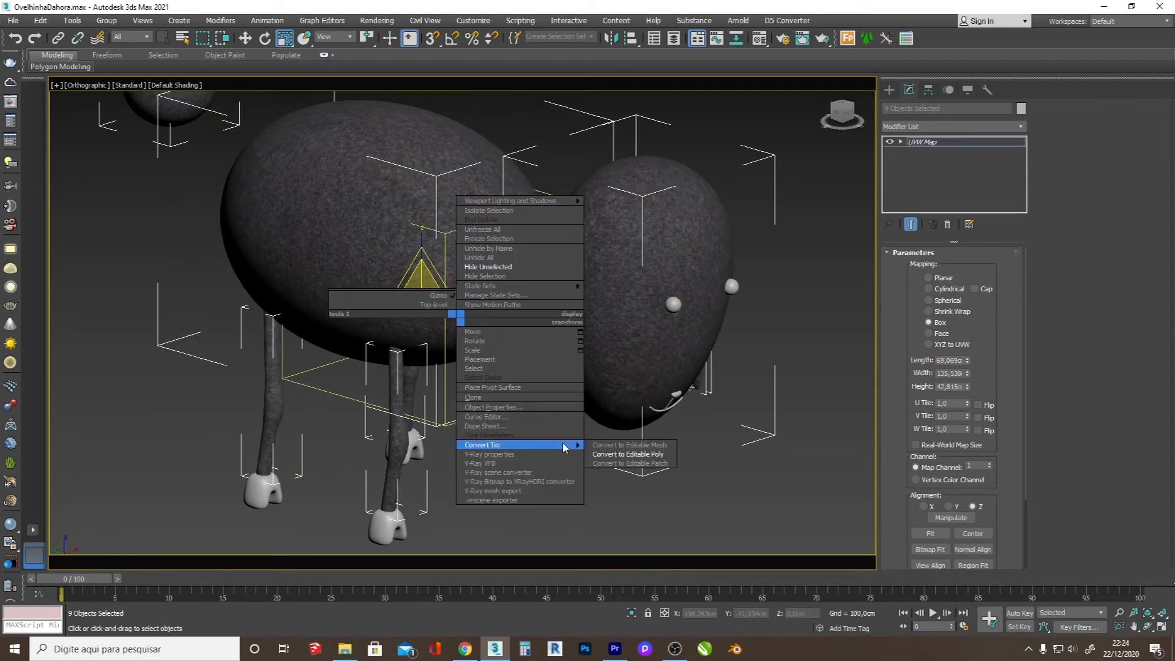
left_click(630, 451)
left_click(631, 453)
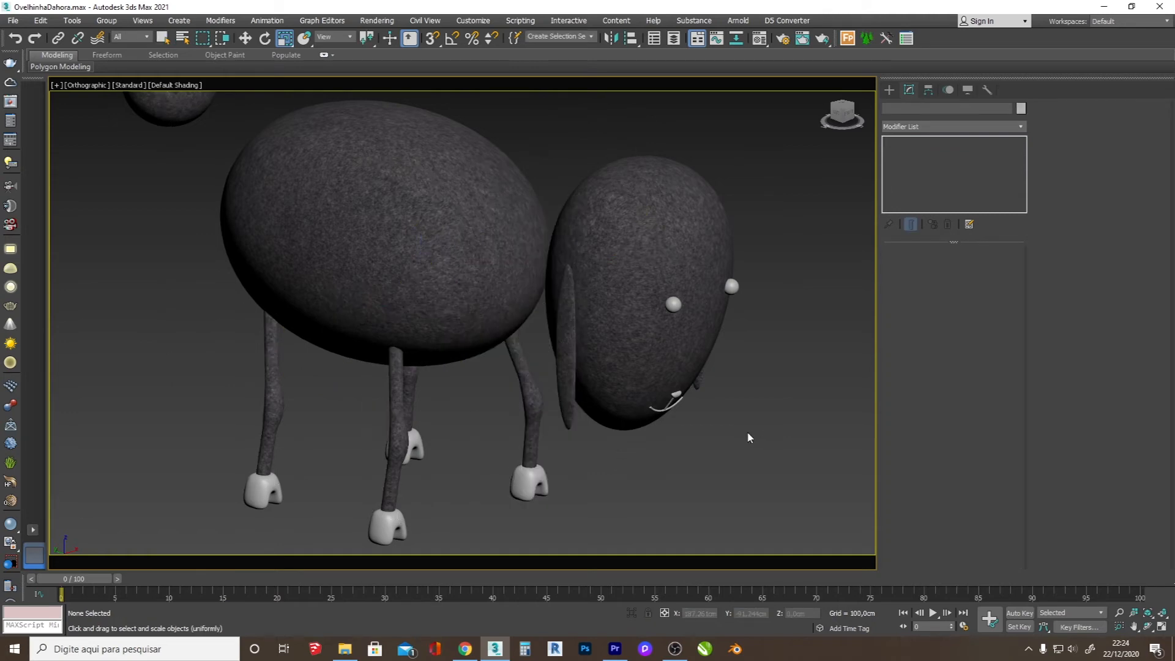
Step: Change the Solid Glass material in the second row of sample slots to a VRayMtl
key("m")
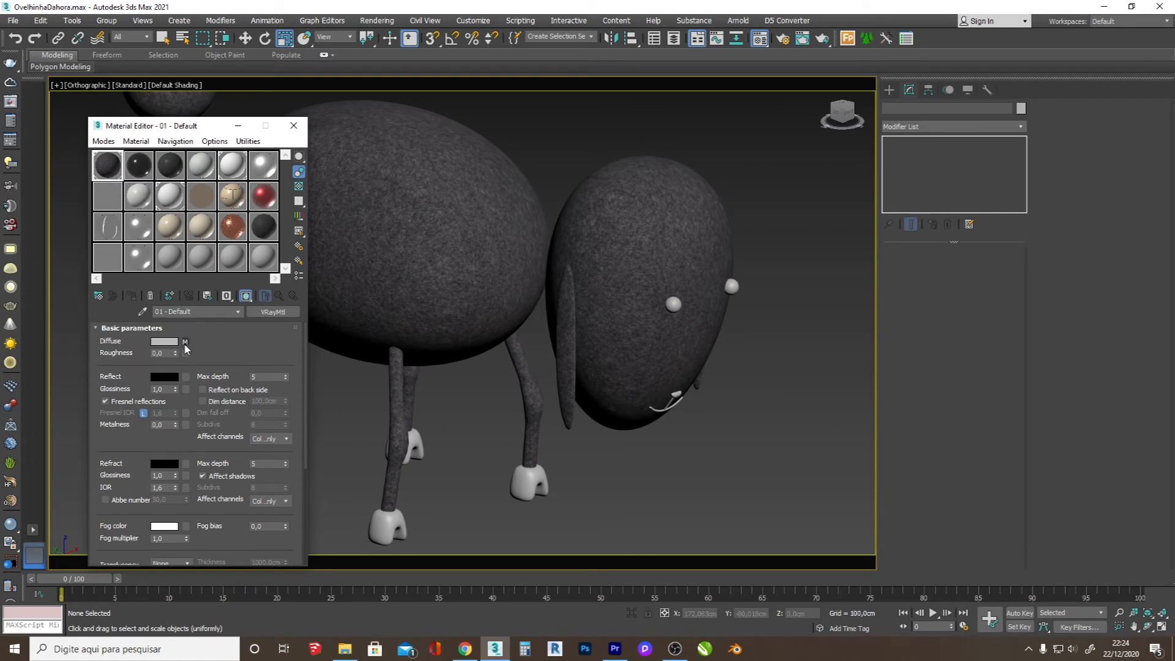
left_click(109, 205)
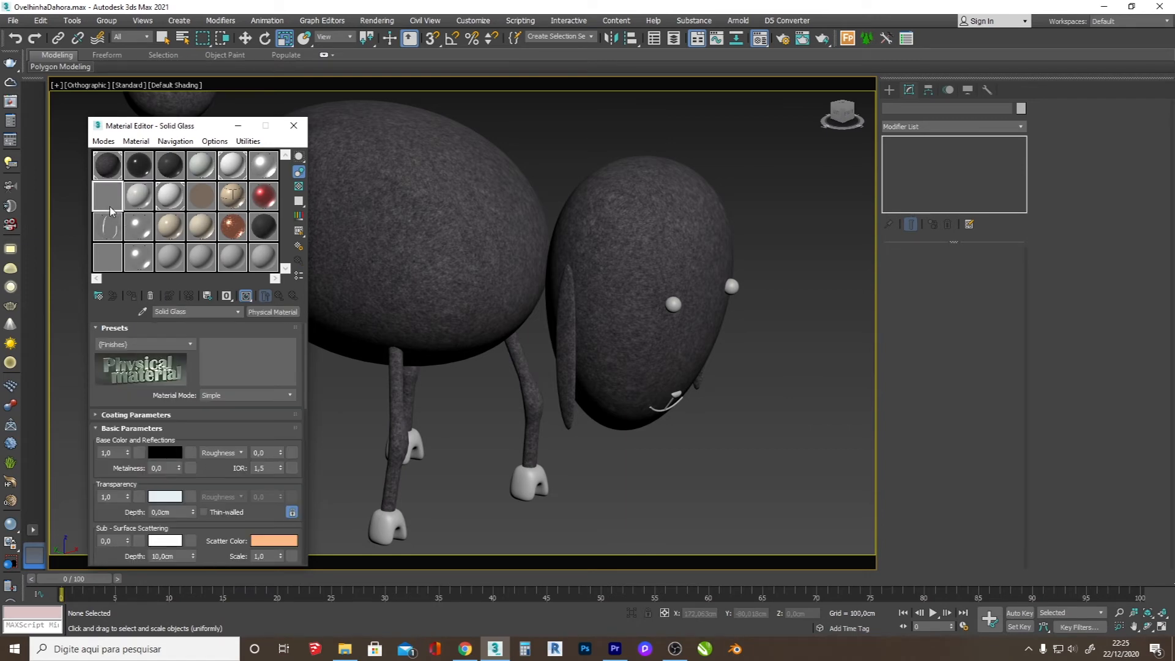
left_click(273, 312)
left_click(490, 366)
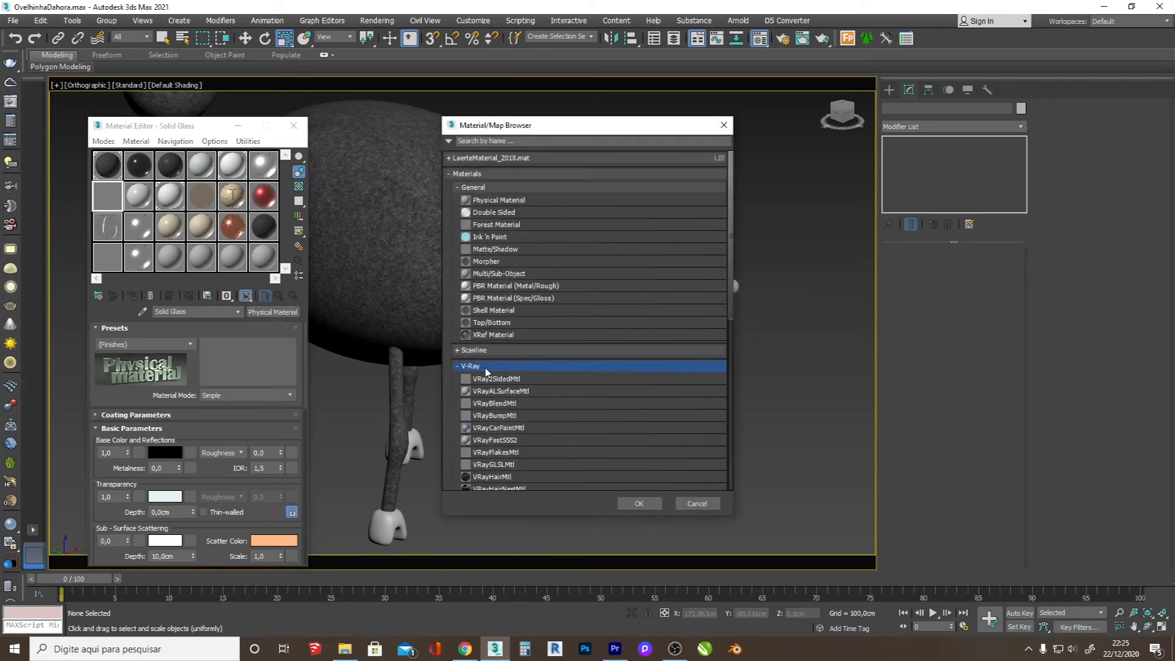
scroll(498, 429, "down", 2)
double_click(493, 453)
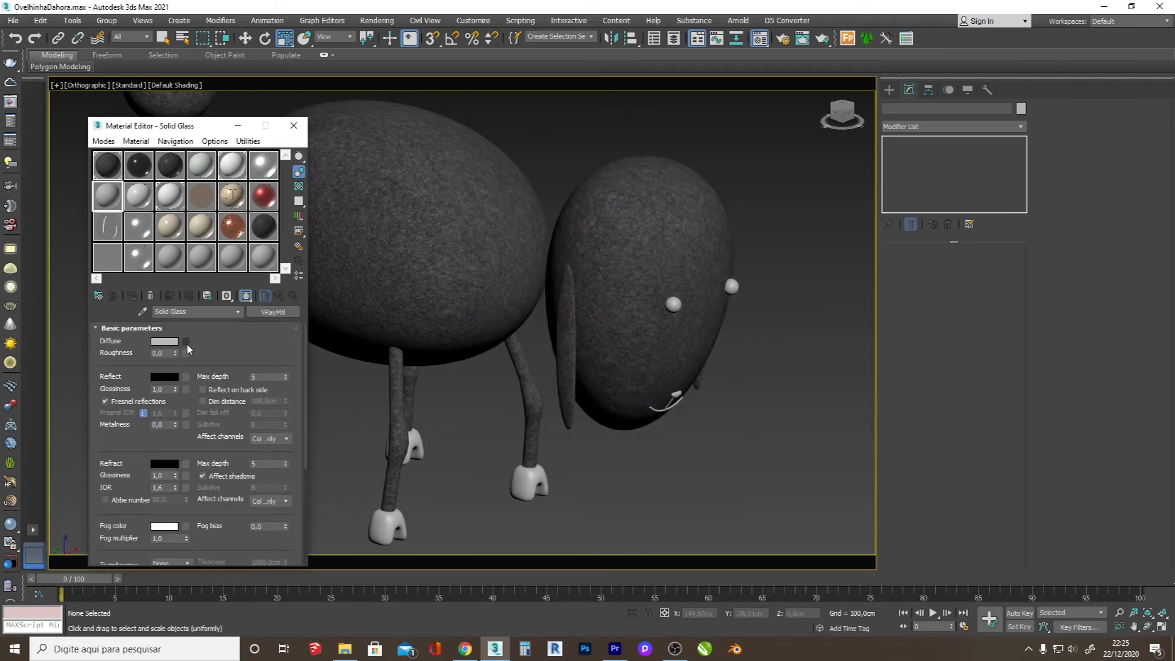
Step: Load the dark JPG texture as a Bitmap in the Solid Glass material's diffuse map
left_click(186, 342)
scroll(487, 333, "down", 4)
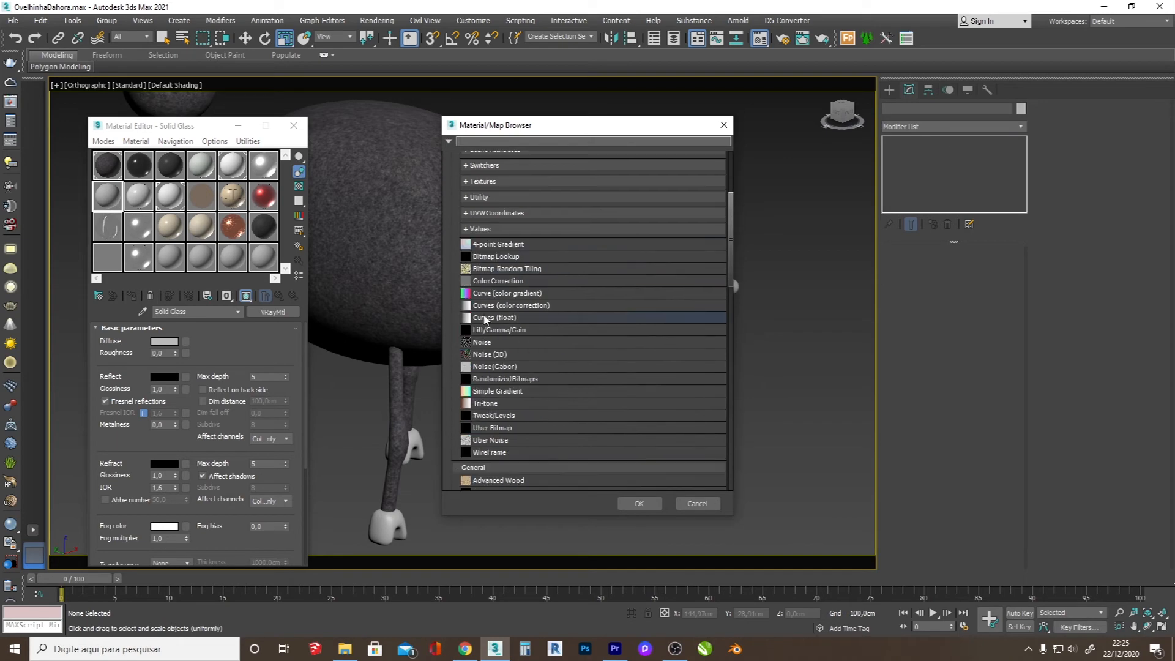
double_click(487, 420)
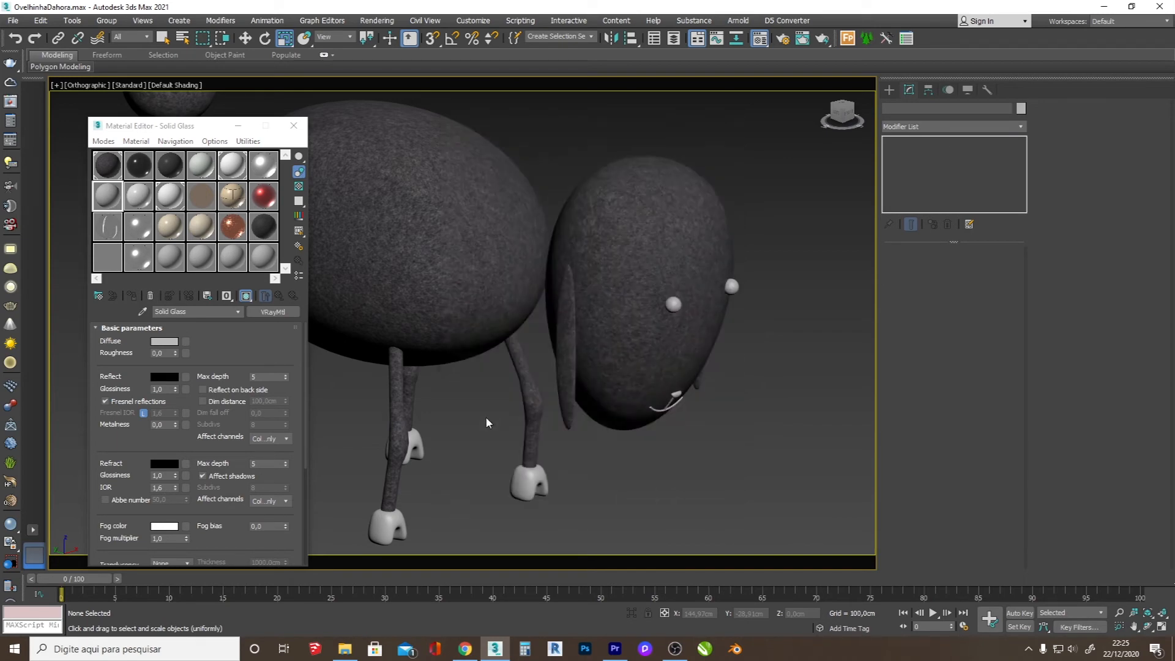
scroll(294, 219, "down", 5)
double_click(234, 108)
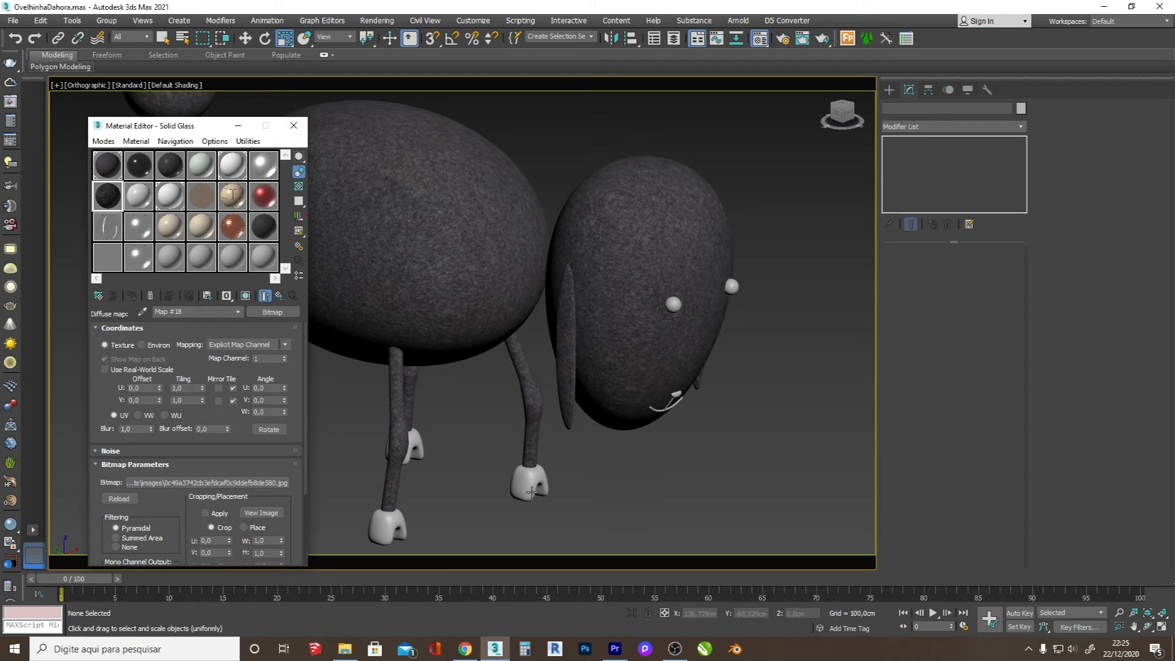
Step: Select all four hooves together
left_click(531, 492)
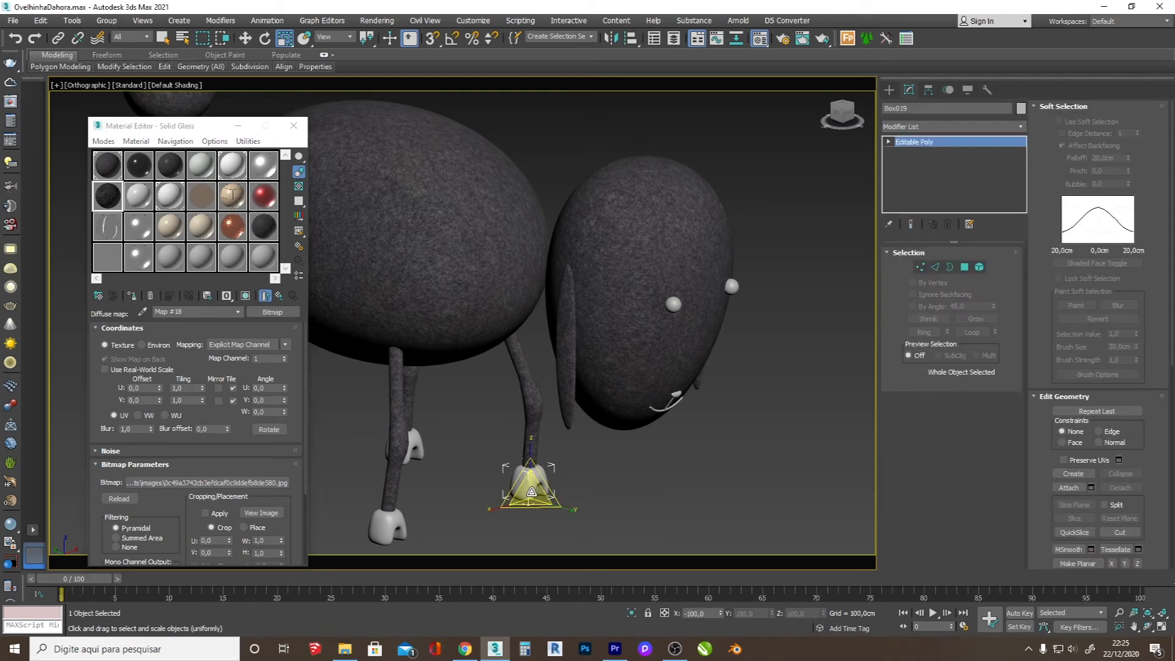
scroll(532, 492, "down", 5)
scroll(465, 515, "up", 5)
key("w")
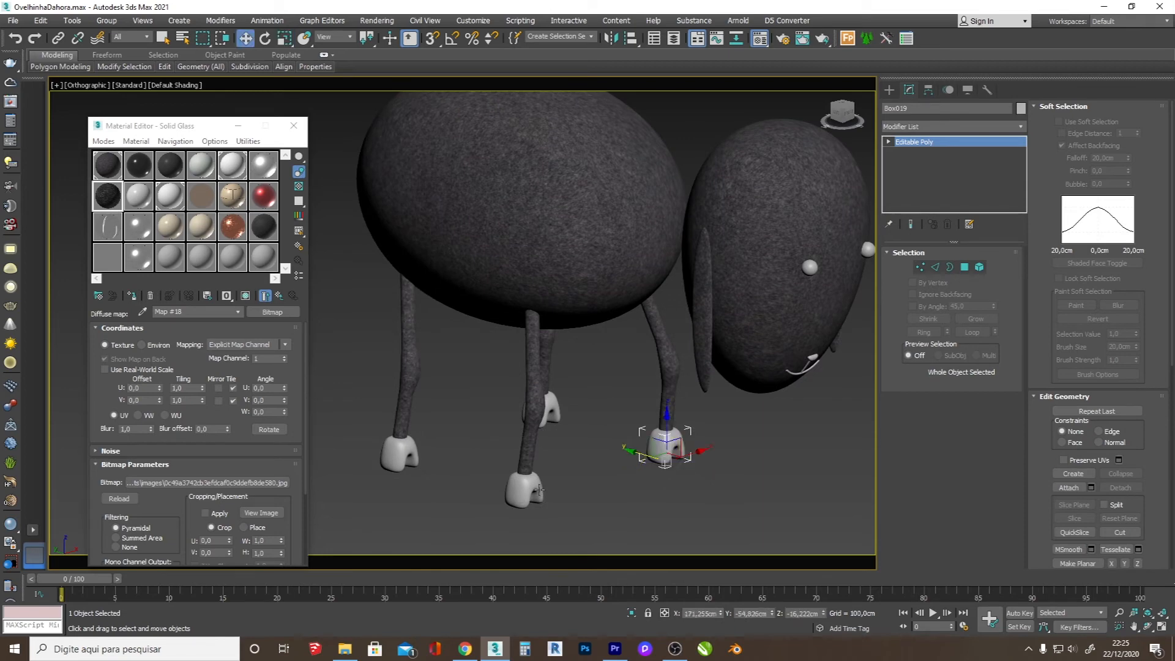
left_click(540, 490, "ctrl")
left_click(556, 405, "ctrl")
left_click(405, 459, "ctrl")
Step: Add the nose and mouth pieces to the hoof selection and assign the material 02 - Dadadaefault to all of them
scroll(833, 376, "up", 5)
left_click(738, 293, "ctrl")
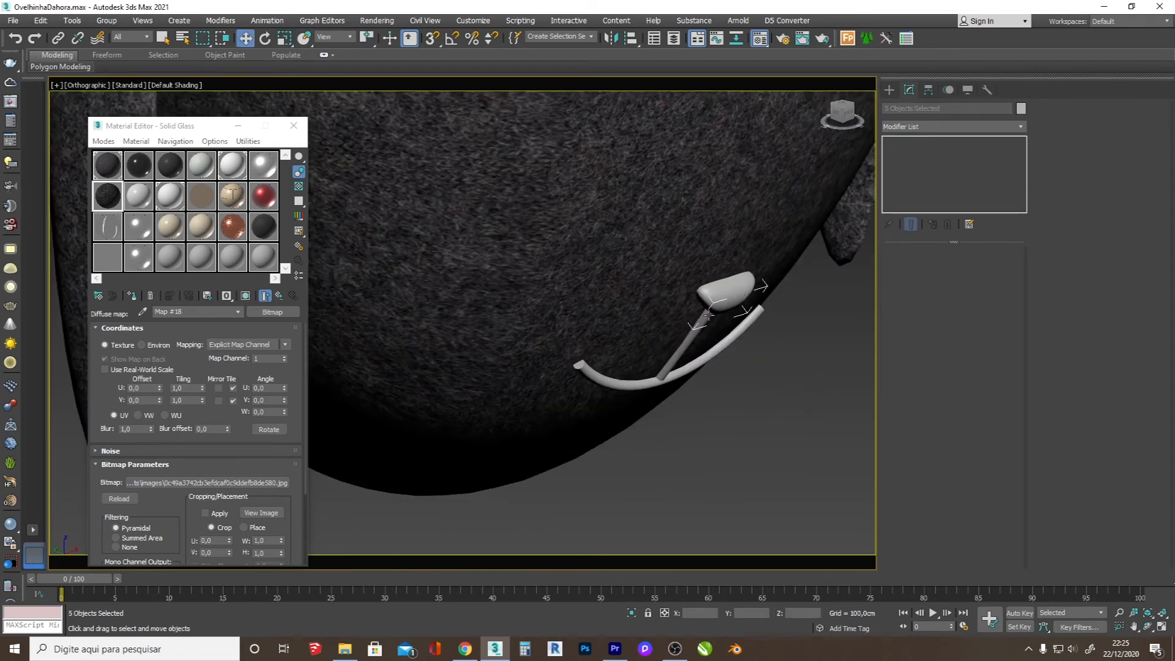
left_click(689, 338, "ctrl")
left_click(696, 367, "ctrl")
scroll(669, 377, "down", 6)
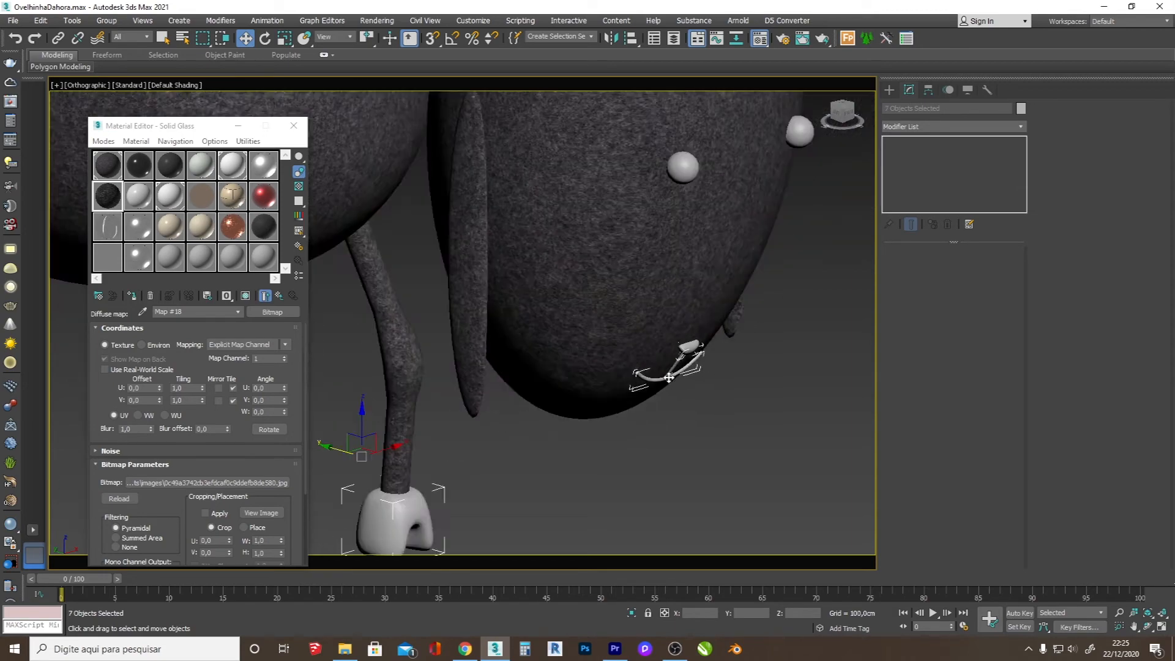
left_click(170, 174)
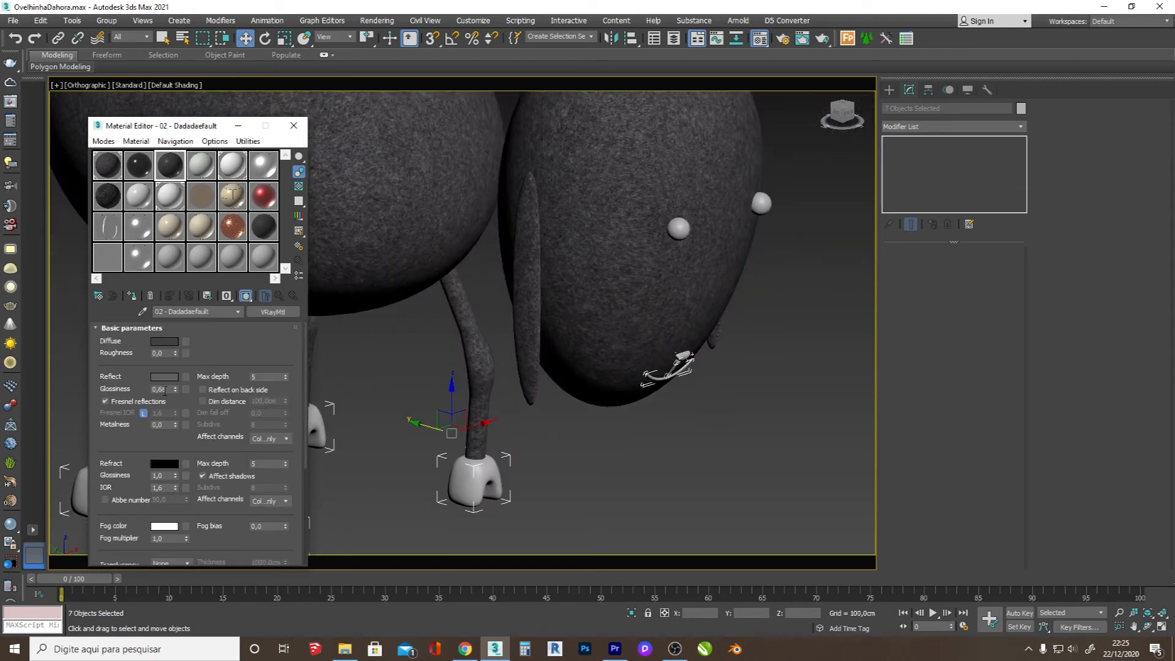
left_click(135, 296)
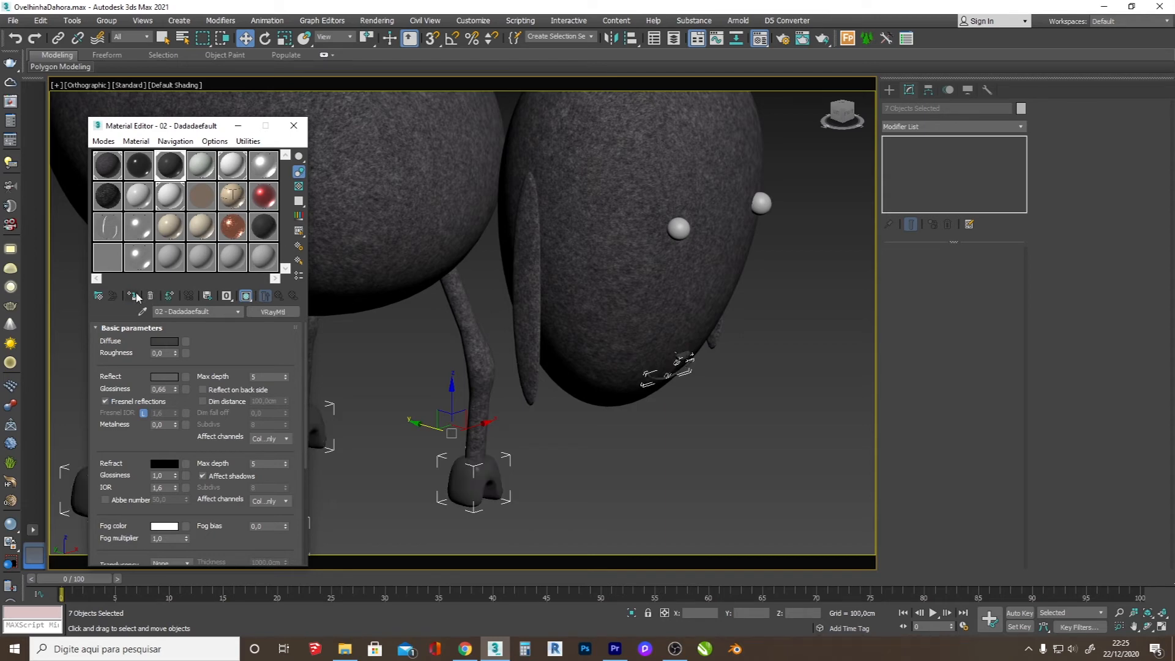
Step: Assign the glossy black material 02 - Default to both eyes
left_click(685, 231)
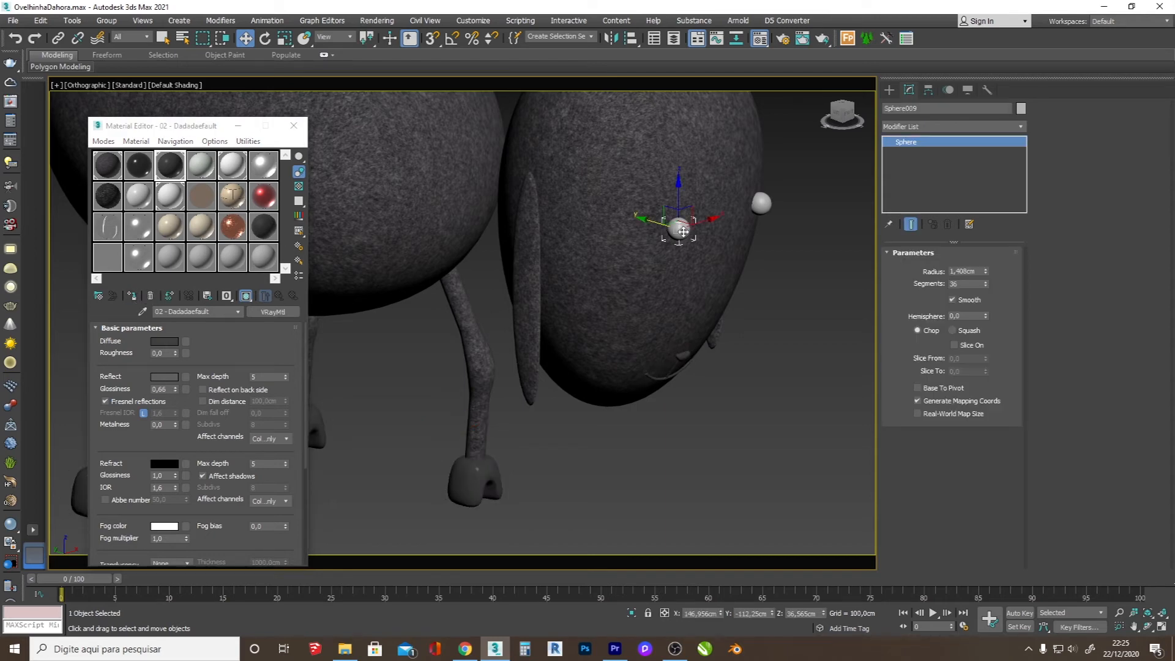
left_click(761, 203, "ctrl")
left_click(143, 168)
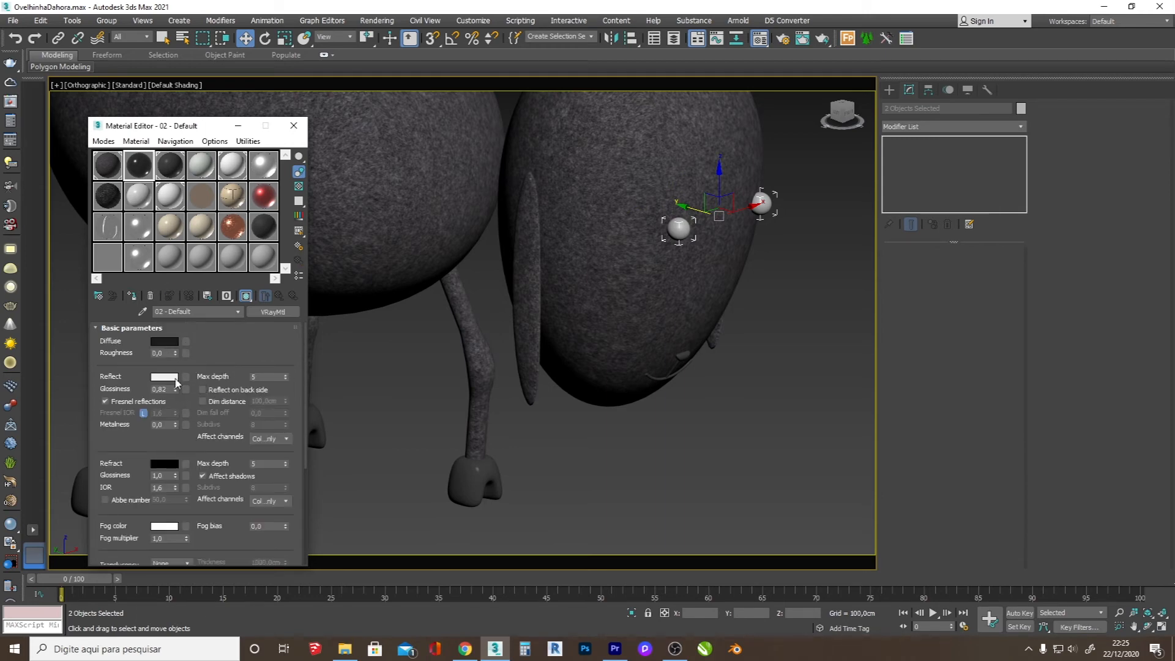
left_click(294, 125)
scroll(485, 339, "down", 5)
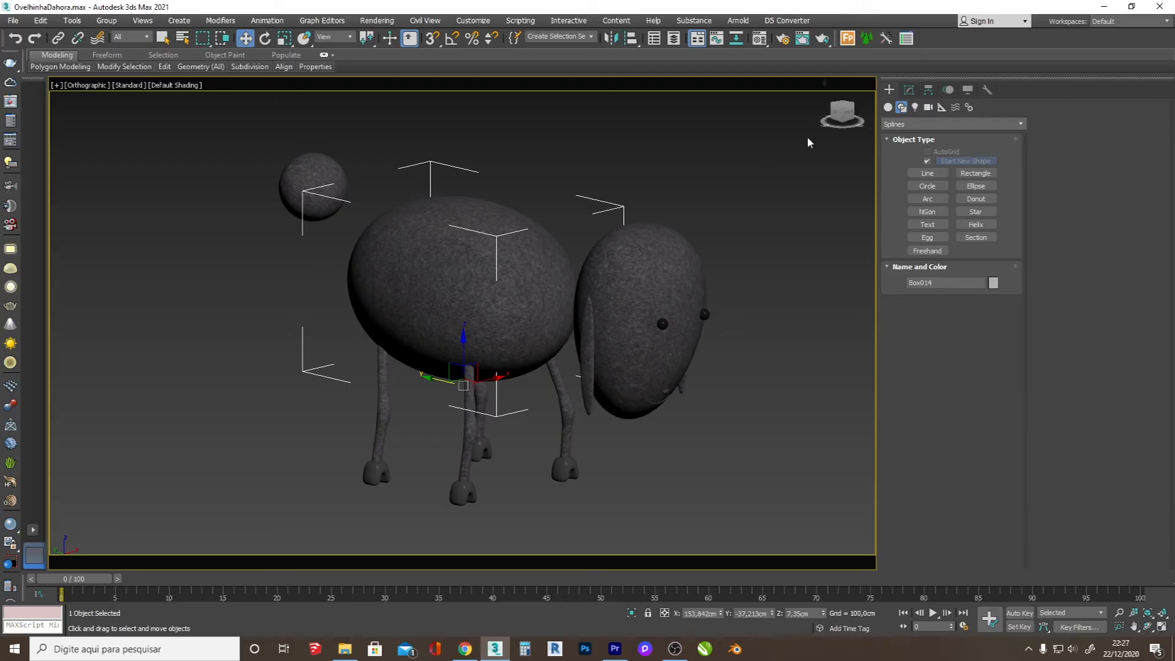
left_click(888, 107)
left_click(899, 124)
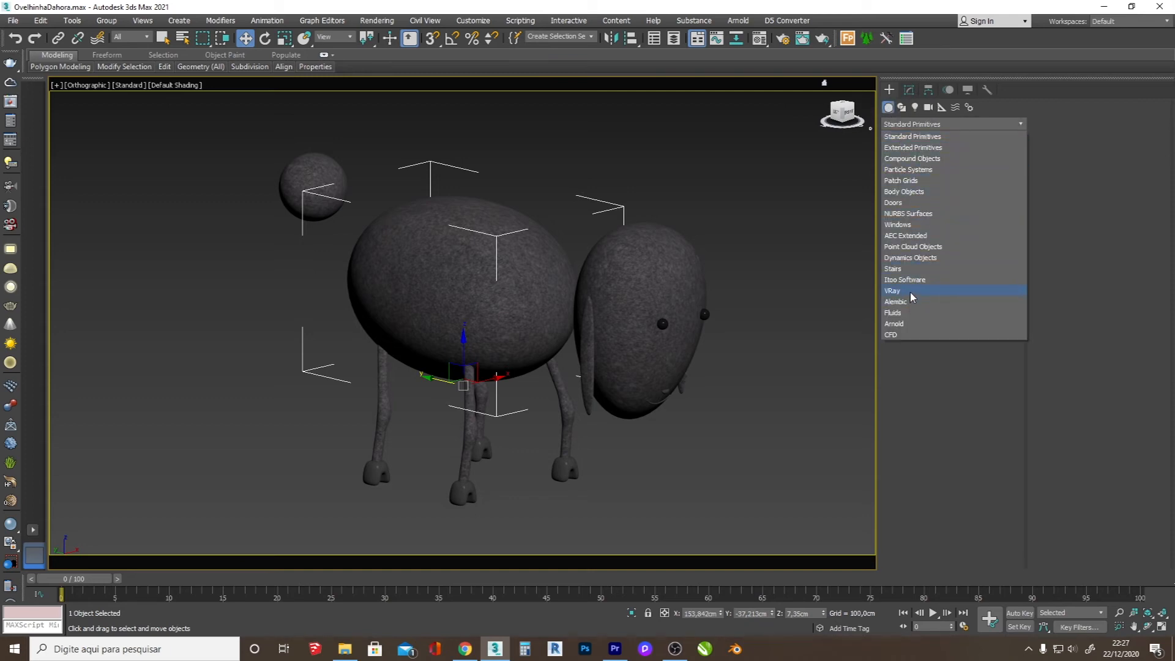
left_click(697, 210)
Step: Copy the tail sphere onto the top of the head and scale the copy up slightly
left_click(294, 172)
left_click_drag(430, 199, 631, 208)
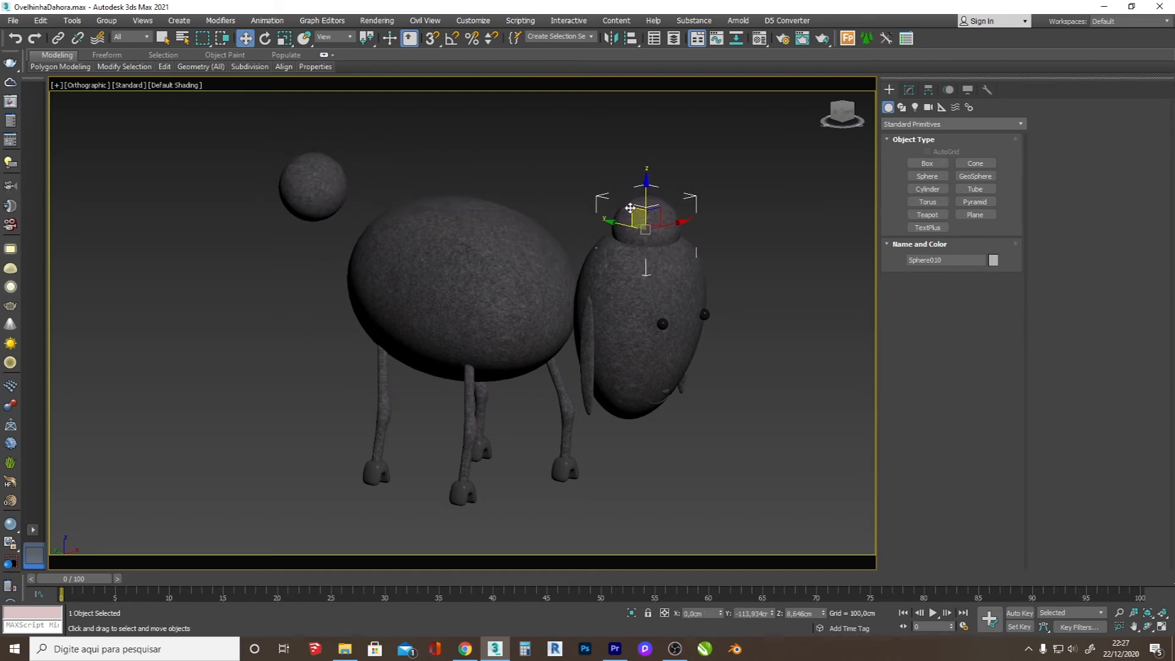
key("ctrl+v")
left_click(590, 376)
key("r")
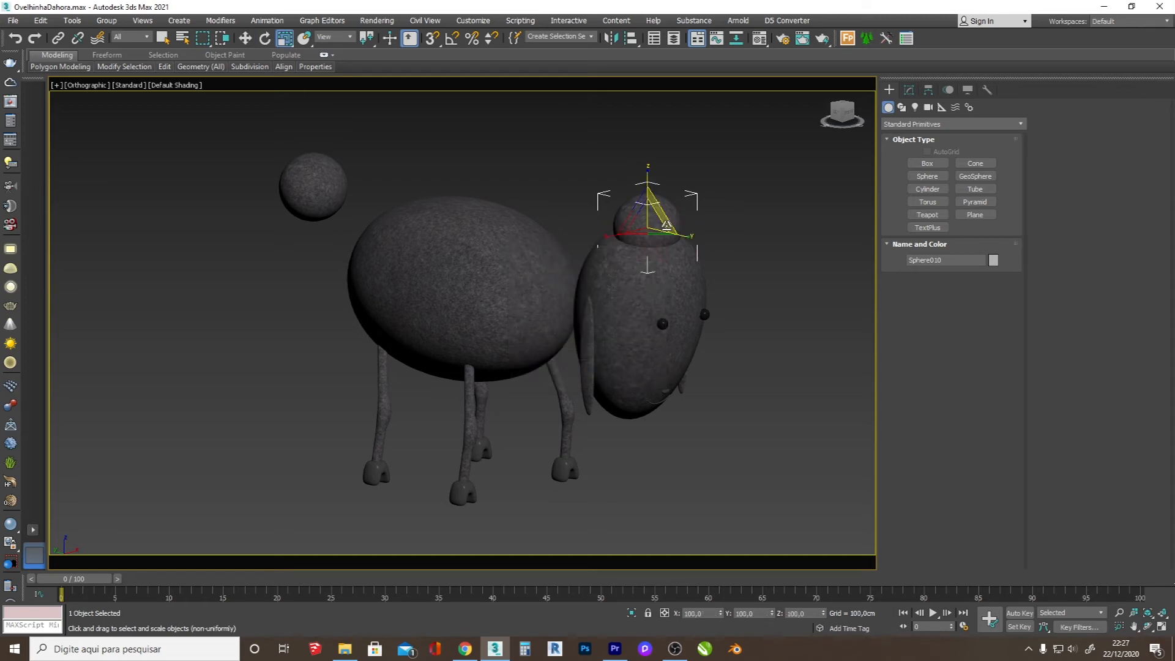
left_click_drag(649, 217, 644, 197)
key("w")
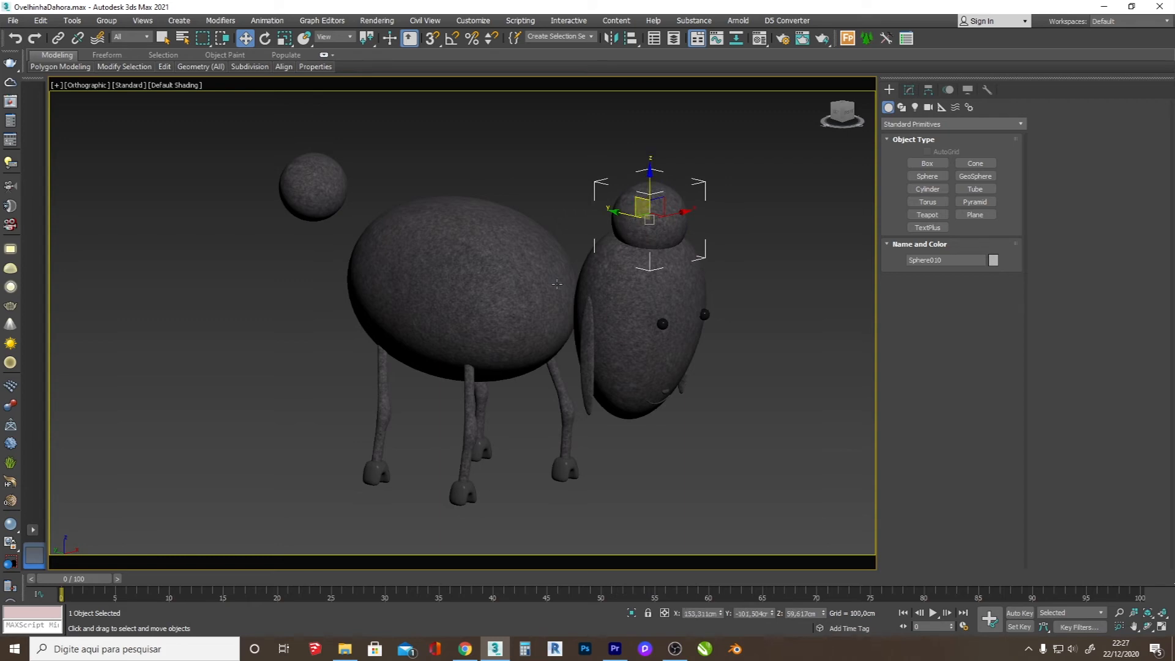
Step: Select the body and convert it to Editable Poly
left_click(496, 261)
right_click(473, 258)
mouse_move(588, 390)
left_click(645, 394)
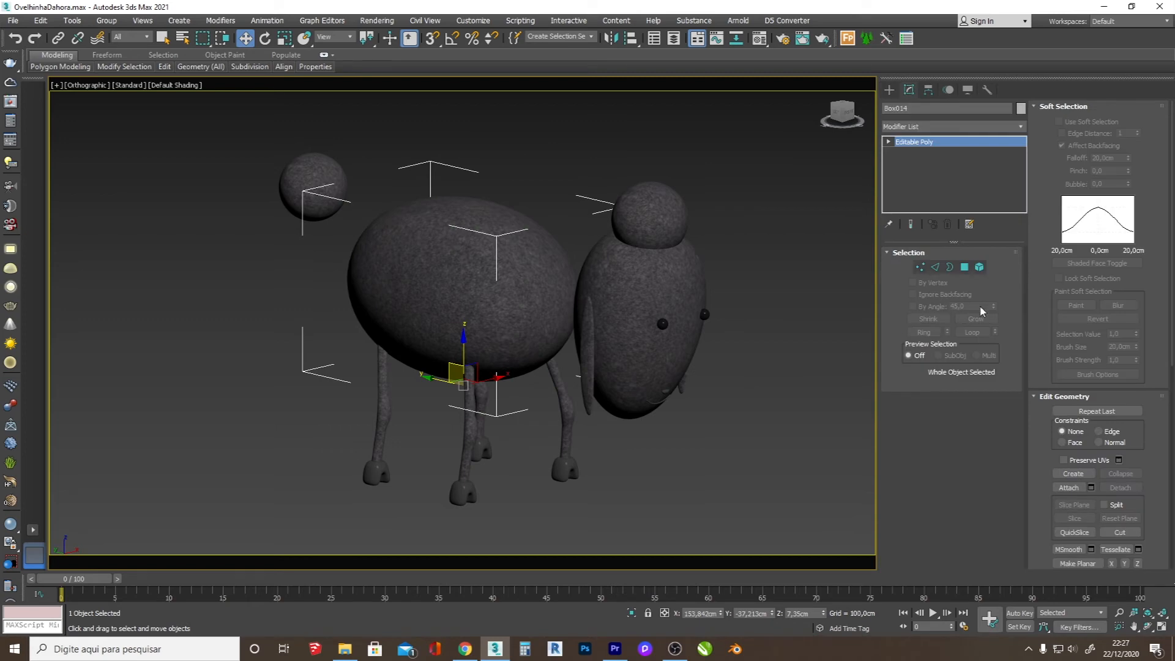
Step: Attach the tail sphere and the sphere on top of the head to the body mesh, checking in wireframe
left_click(1068, 487)
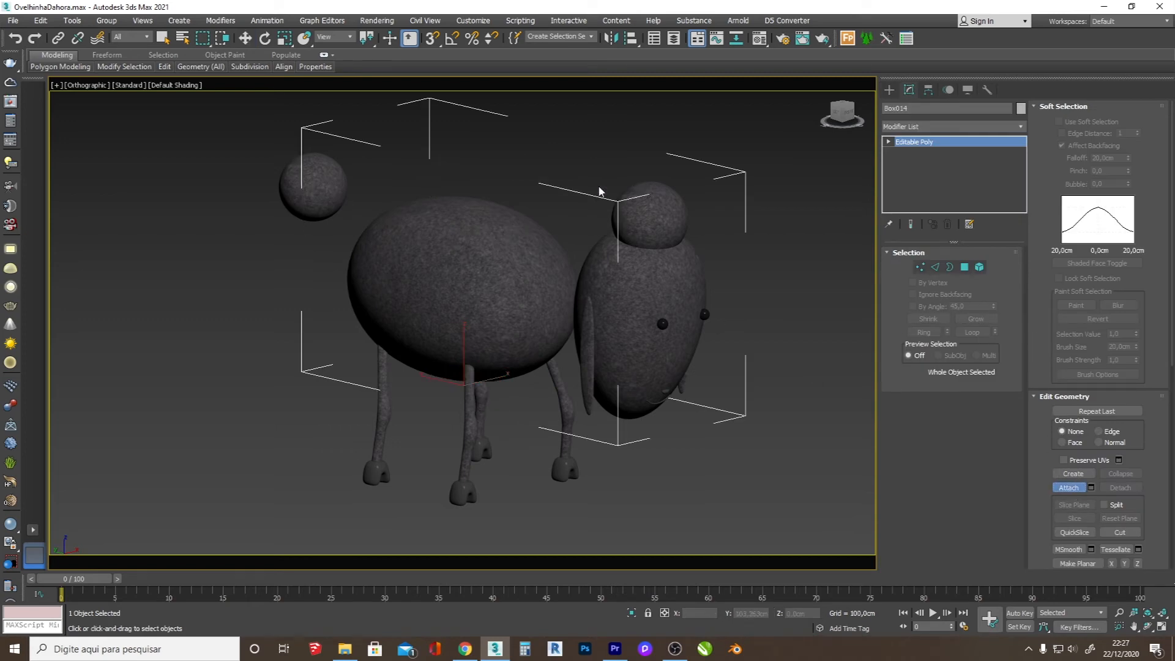
key("F3")
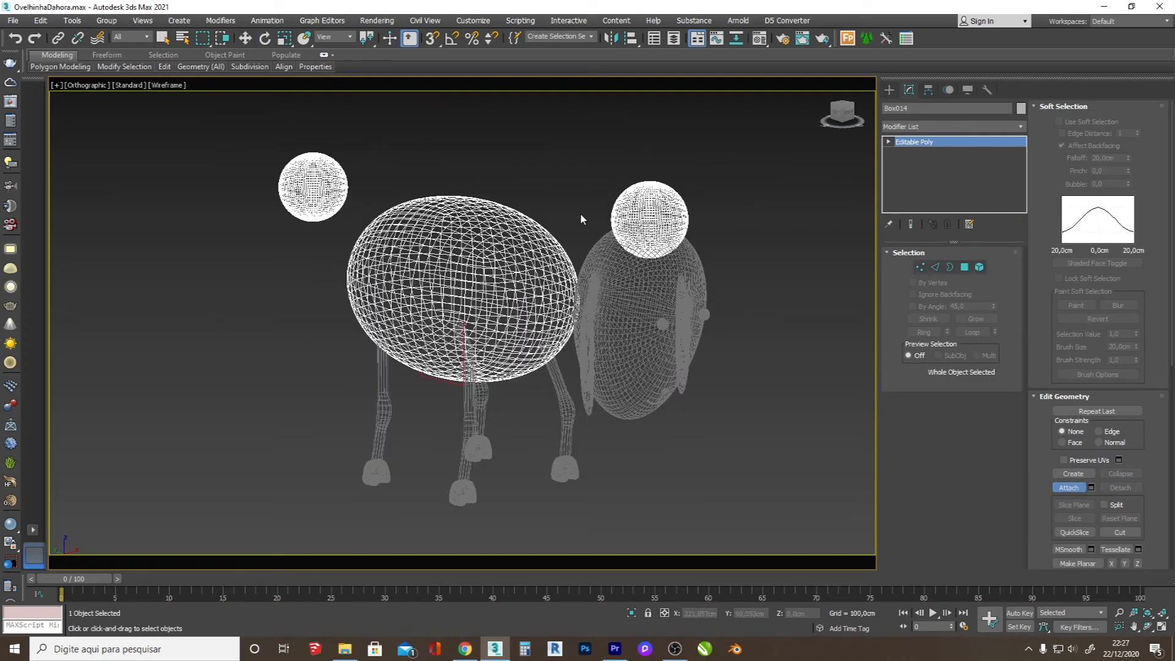
right_click(568, 190)
key("e")
key("F3")
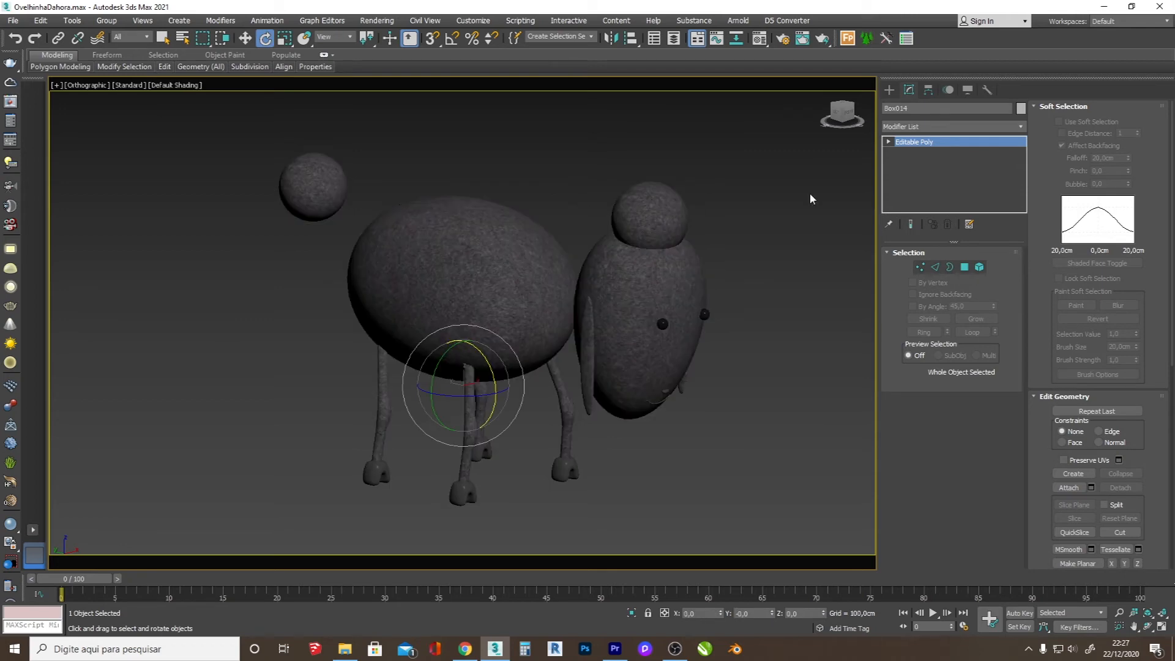
Step: Add a VRayFur object to the combined body, tail and head-top mesh
left_click(892, 92)
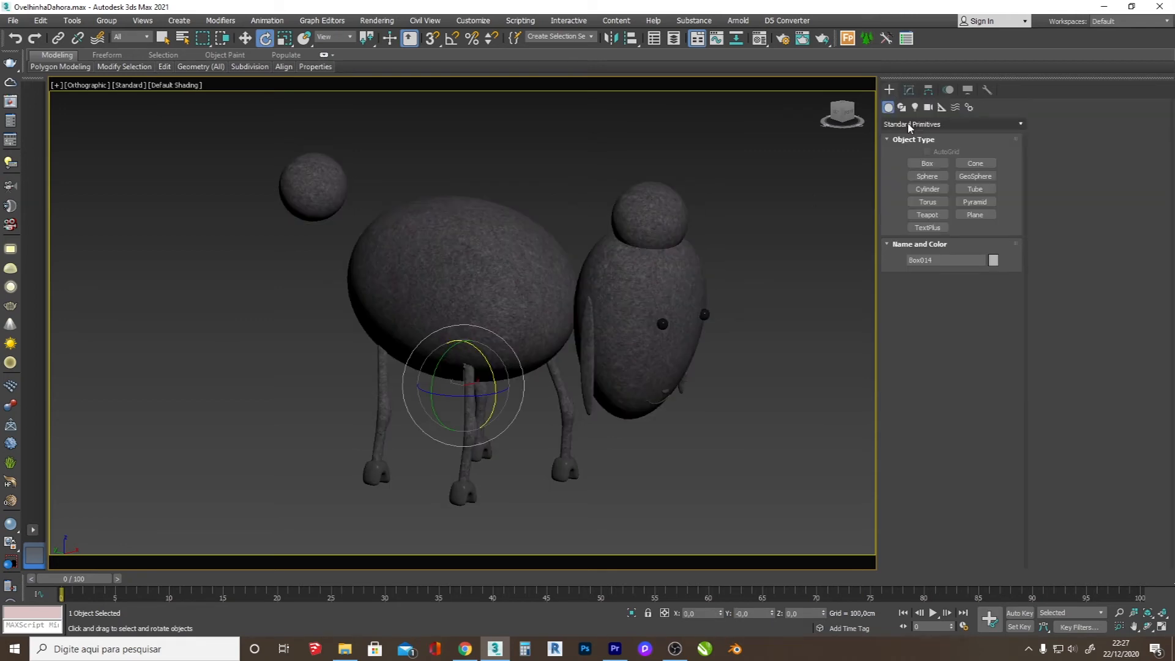
left_click(907, 124)
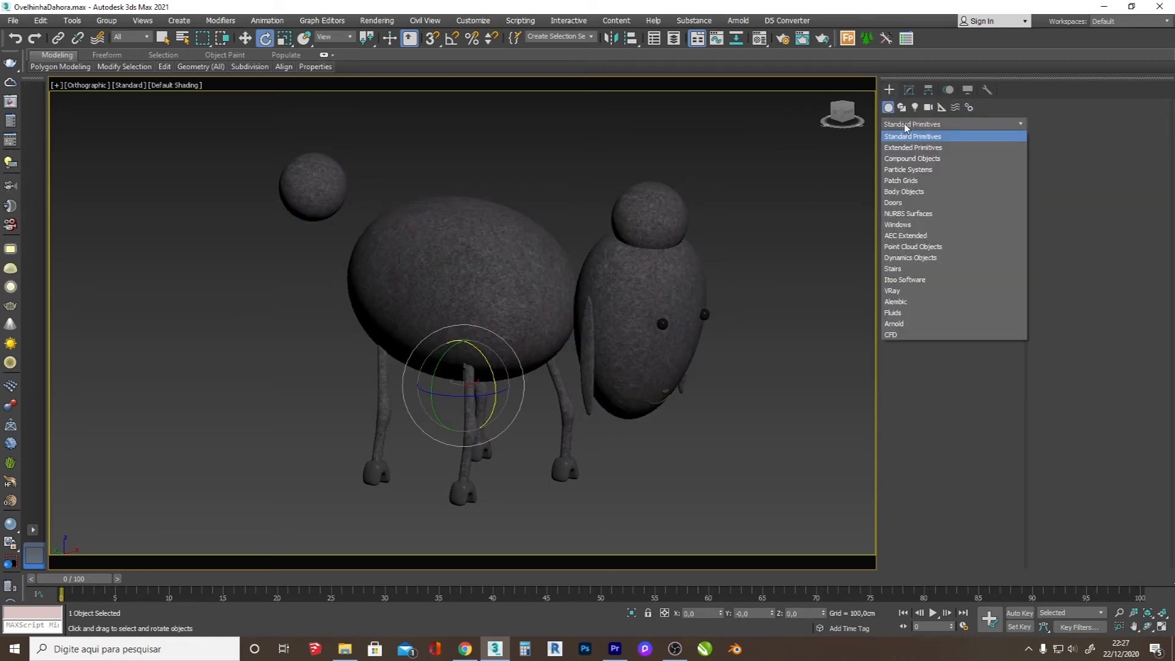
left_click(910, 290)
left_click(929, 176)
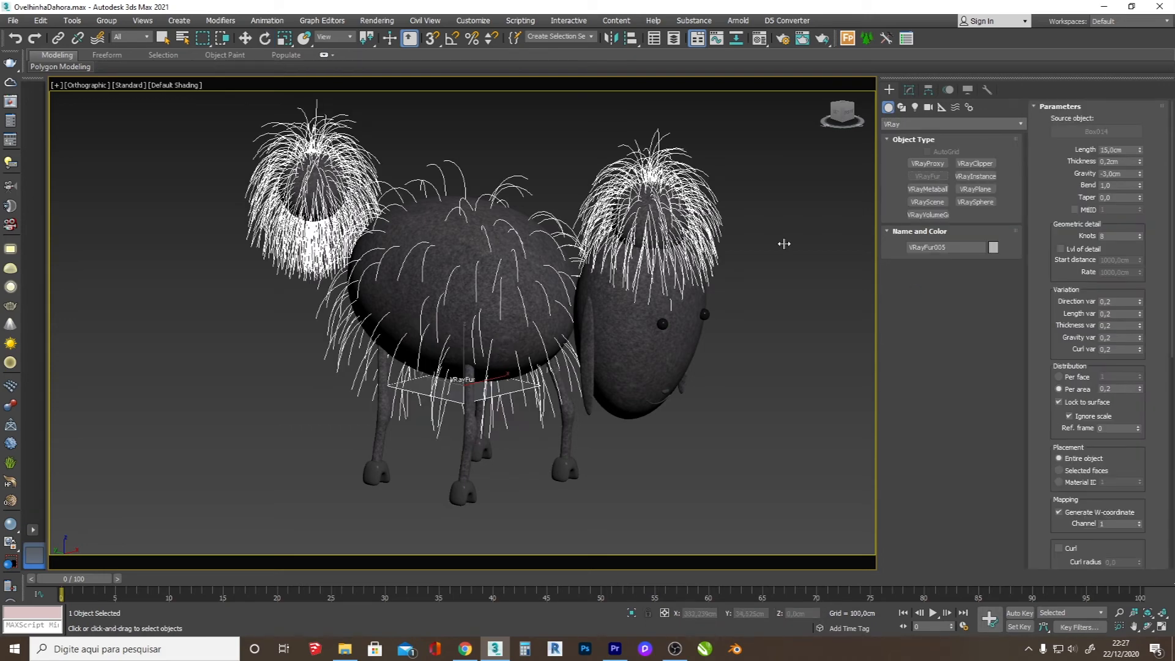
Step: Set the wool fur's gravity to -0,57 cm, length variation to 0,6, gravity variation to 0,5 and curl variation to 0,3
left_click_drag(1140, 178, 1147, 124)
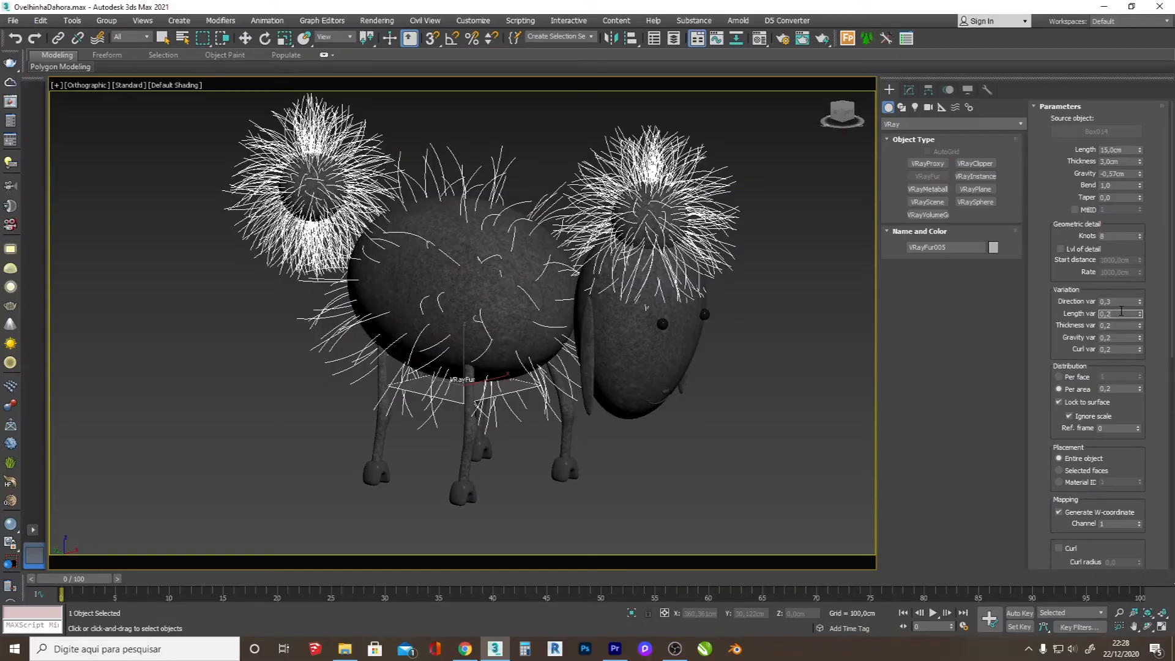
type("6")
key("Return")
left_click(1119, 325)
left_click(1118, 337)
type("5")
key("Return")
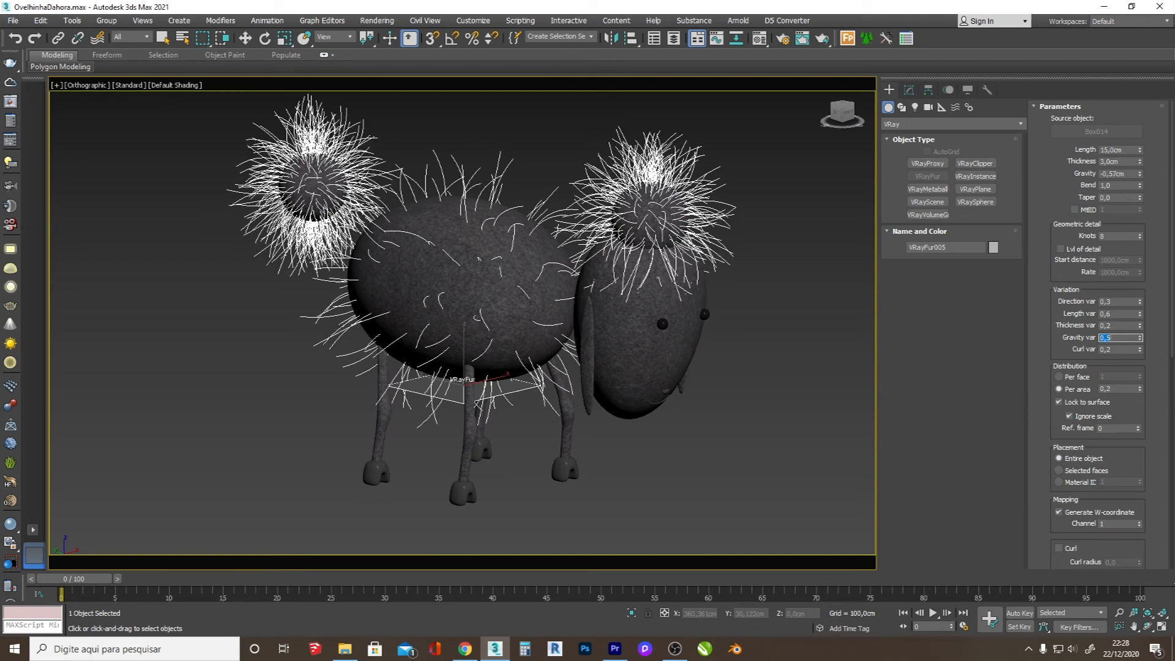
left_click(1120, 351)
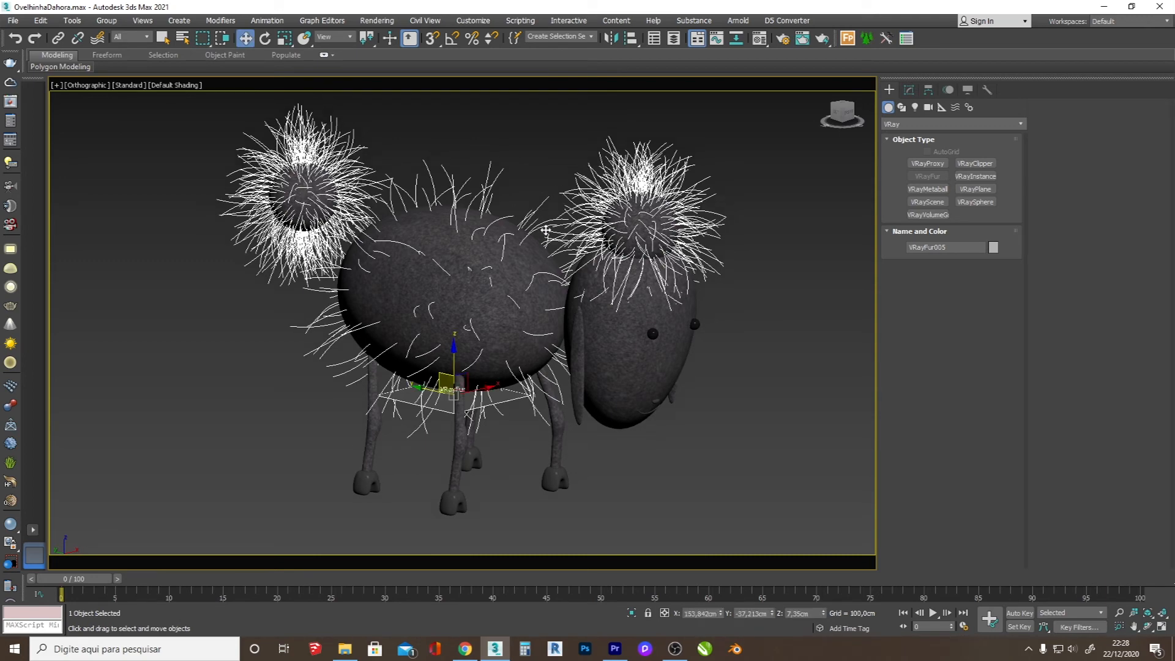
Step: Select the sheep's head, check its mesh edges, and convert it to Editable Poly
left_click(627, 365)
key("F4")
key("F4")
key("F4")
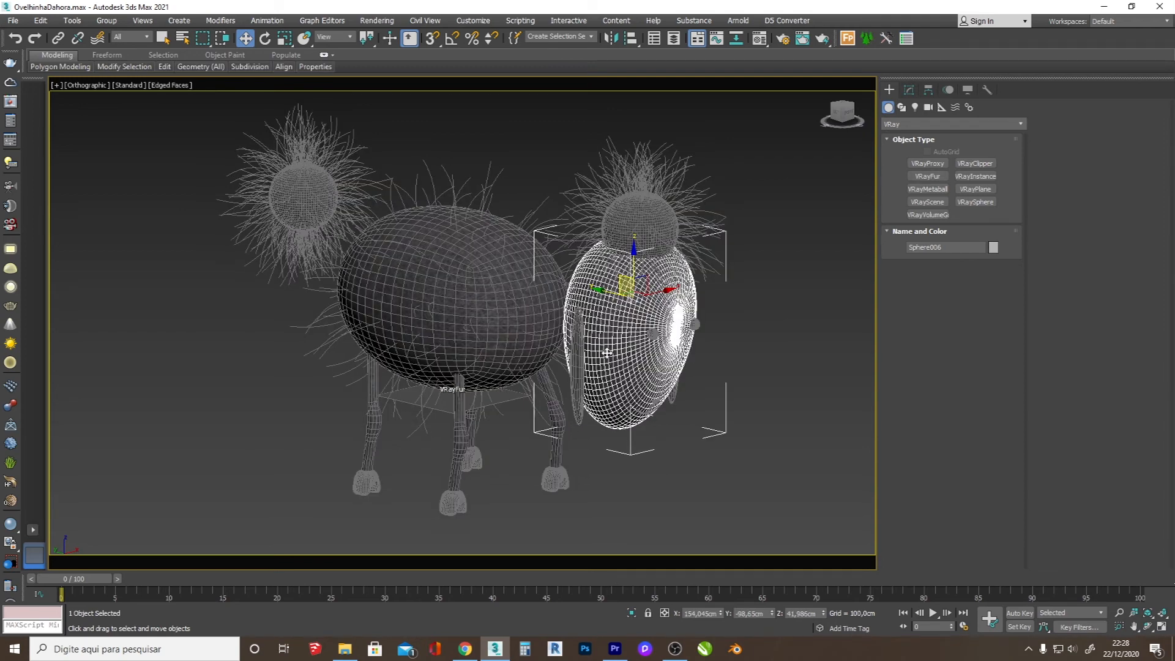
key("F4")
right_click(606, 353)
mouse_move(713, 476)
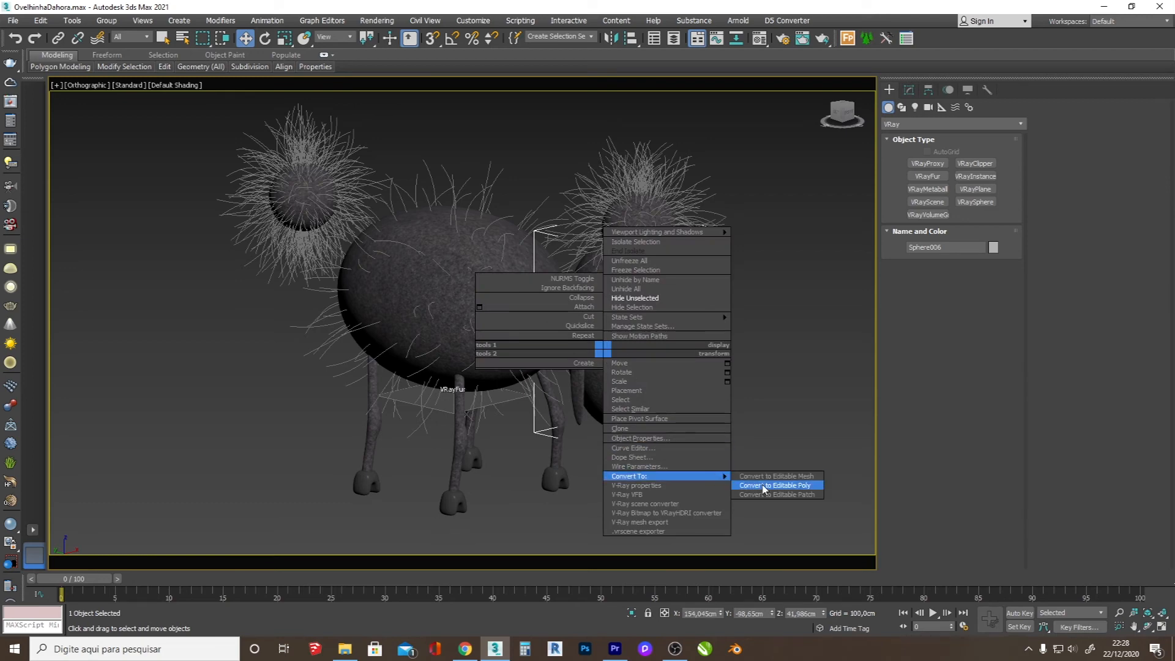
left_click(764, 486)
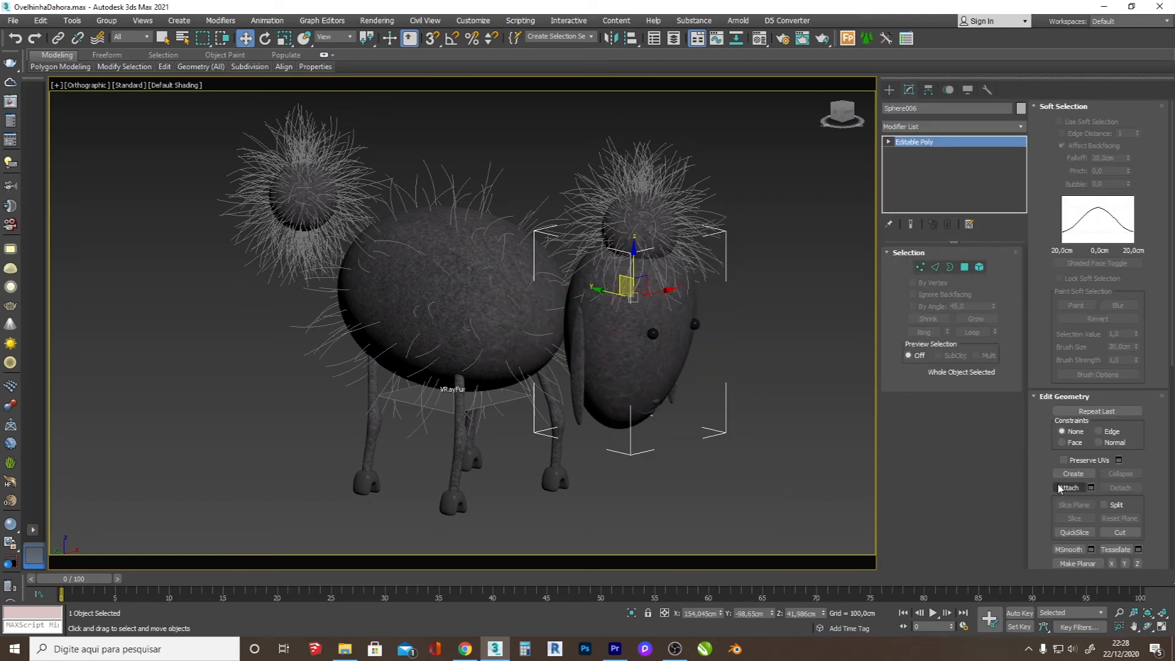
Step: Attach both ears and the four legs to the head mesh, checking the parts in wireframe
left_click(1068, 488)
left_click(585, 386)
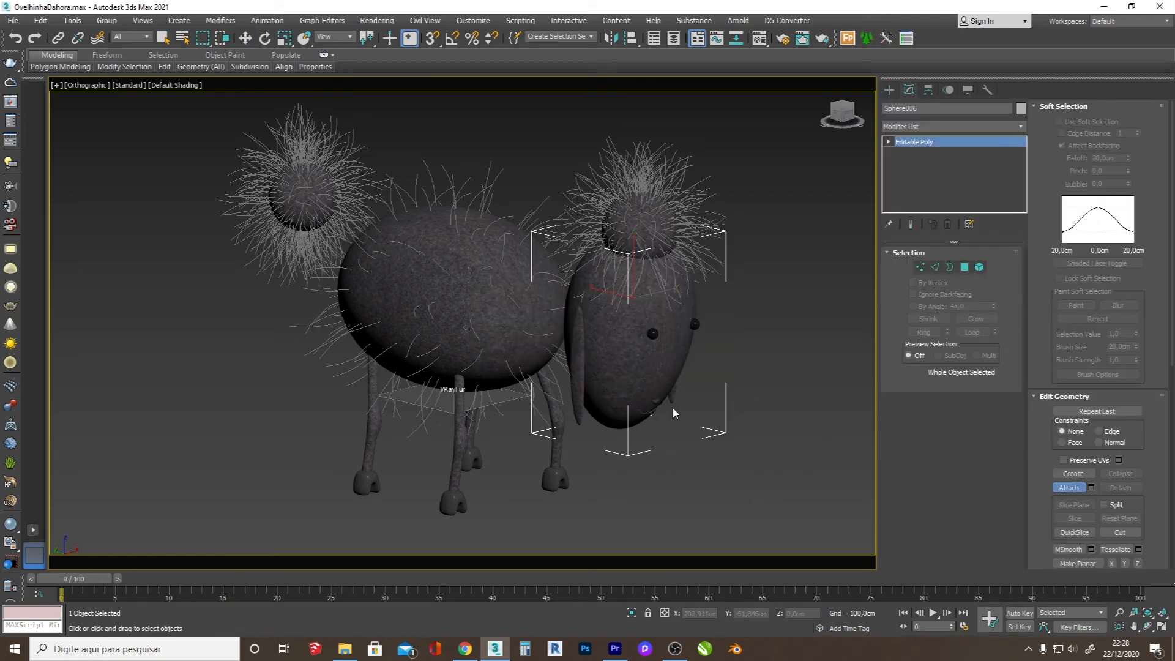
scroll(566, 463, "up", 2)
key("F3")
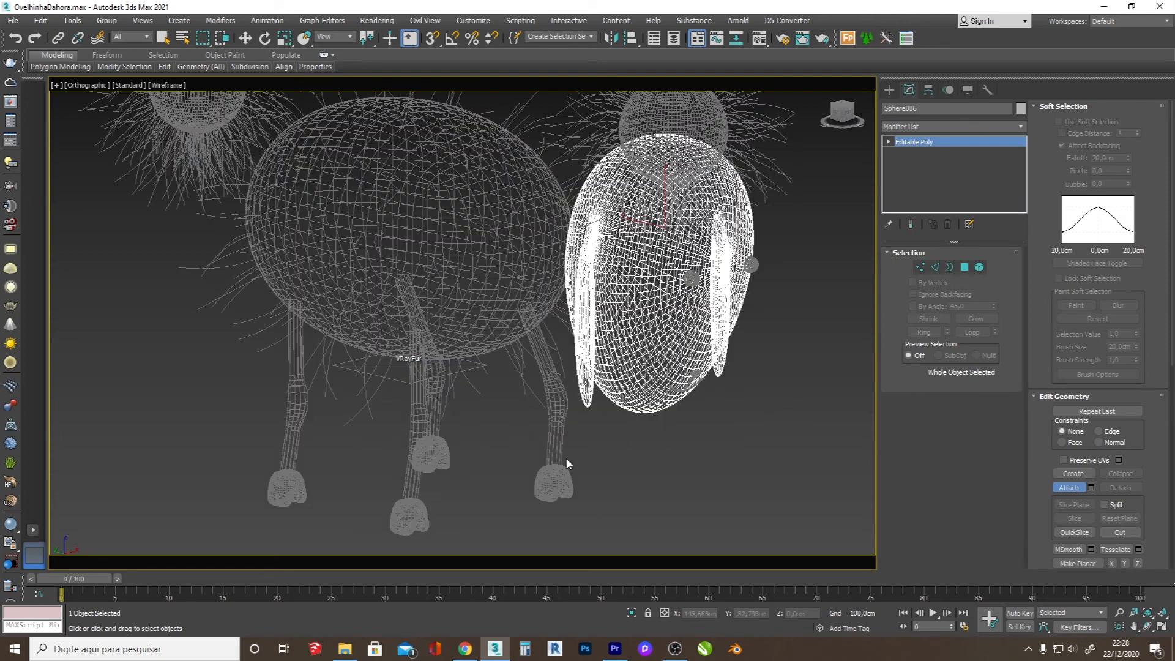
left_click(558, 447)
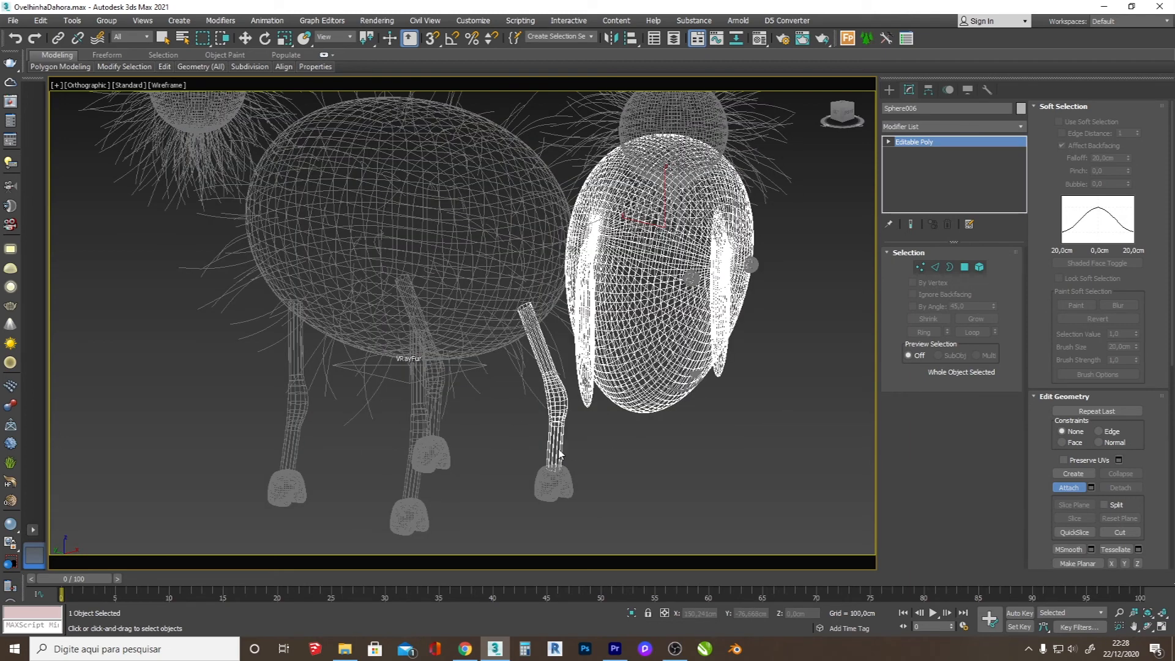
left_click(418, 422)
left_click(436, 396)
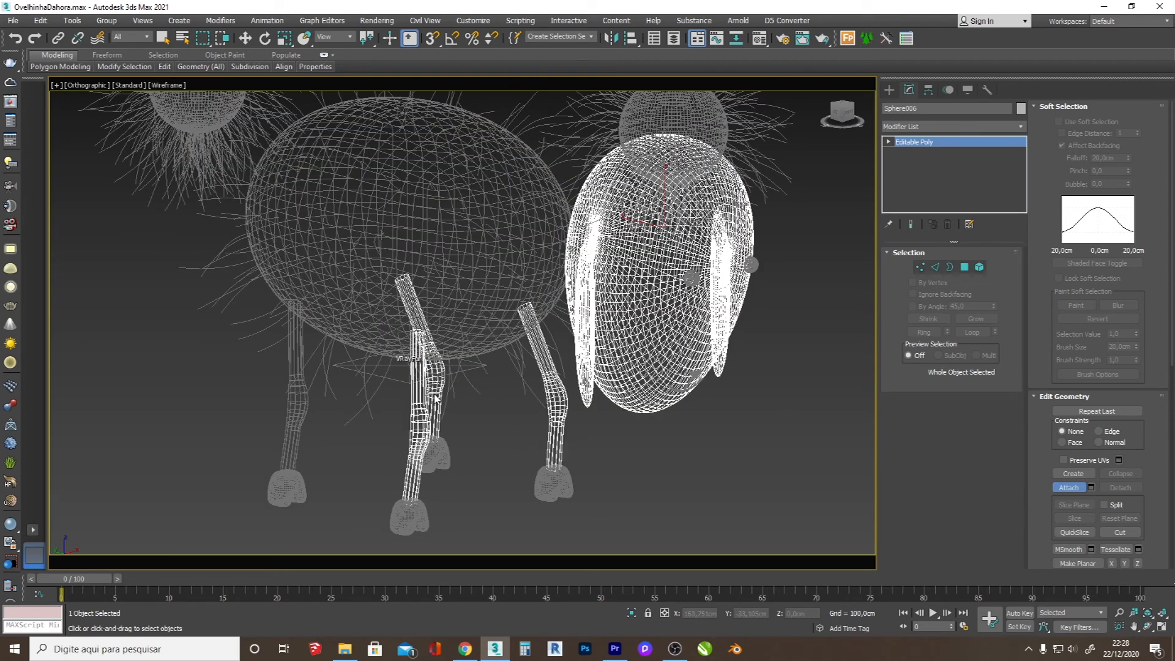
left_click(296, 424)
key("F3")
Step: Add a VRayFur object to the combined head, ears and legs mesh with a fur length of 1 cm
left_click(889, 91)
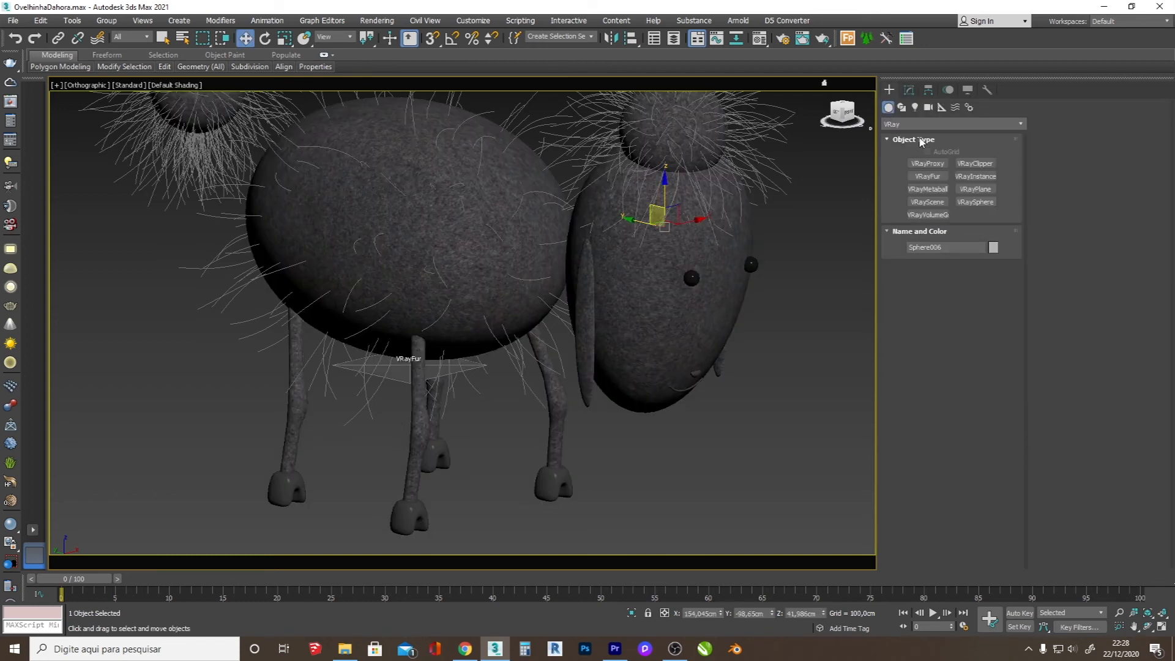
left_click(928, 176)
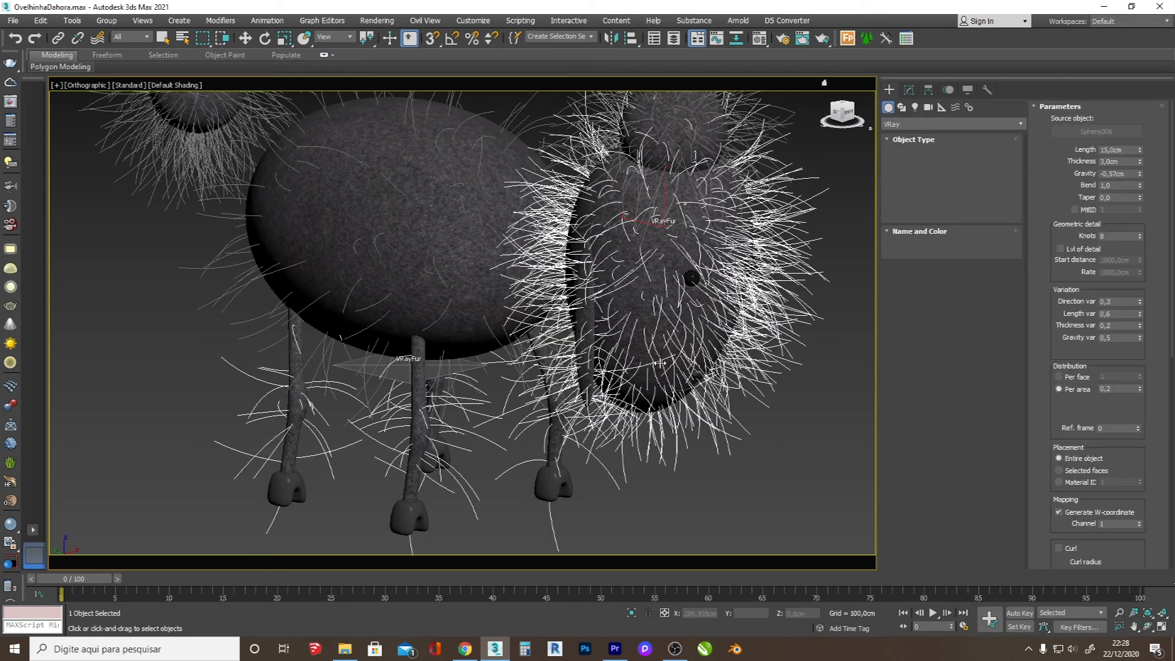
double_click(1109, 151)
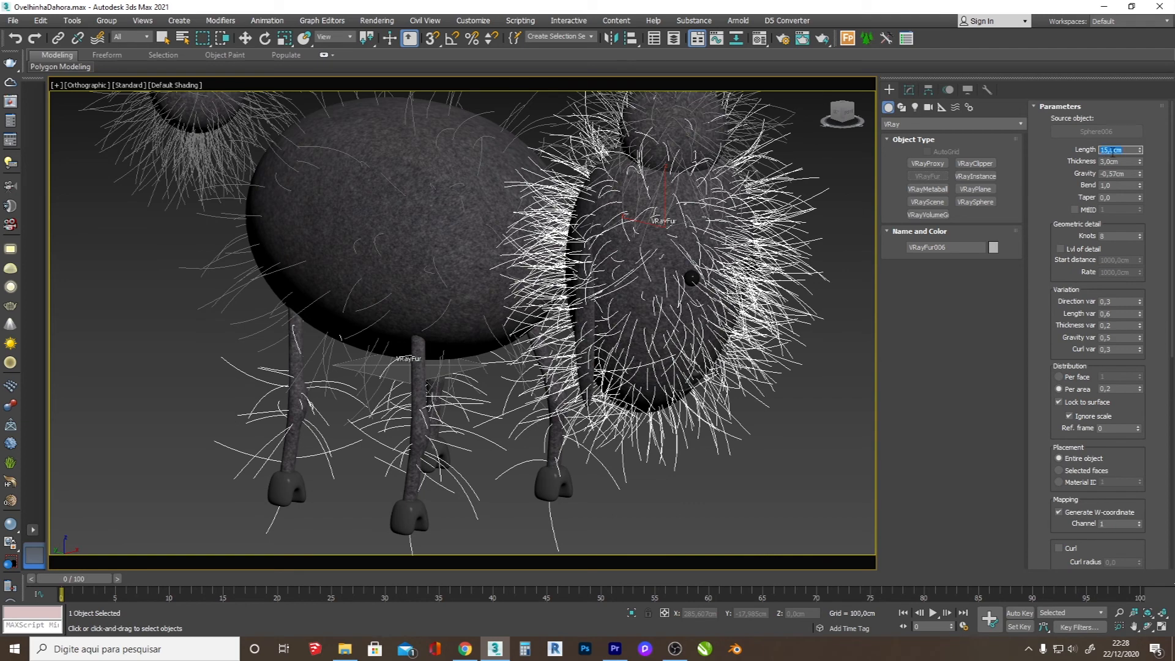
type("1")
key("Return")
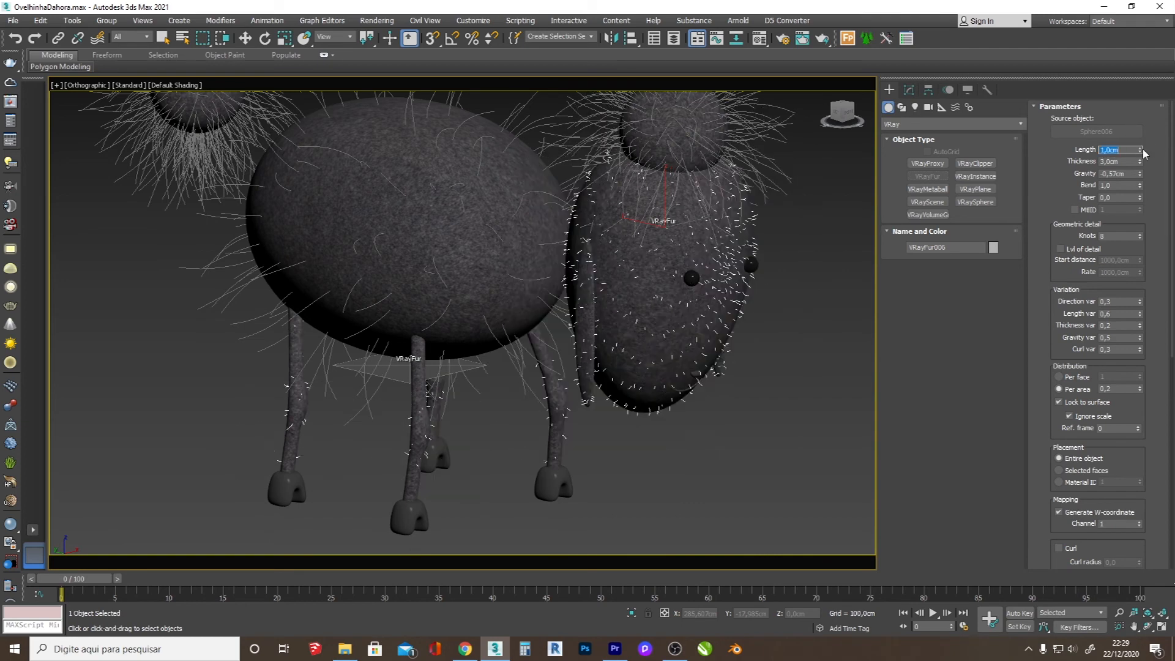
Step: Set the head and leg fur's thickness to 0,05 cm, gravity to -3,82 cm, taper to 1,0 and direction variation to 1,0
double_click(1124, 160)
left_click_drag(1139, 198, 1154, 163)
left_click_drag(1140, 174, 1145, 376)
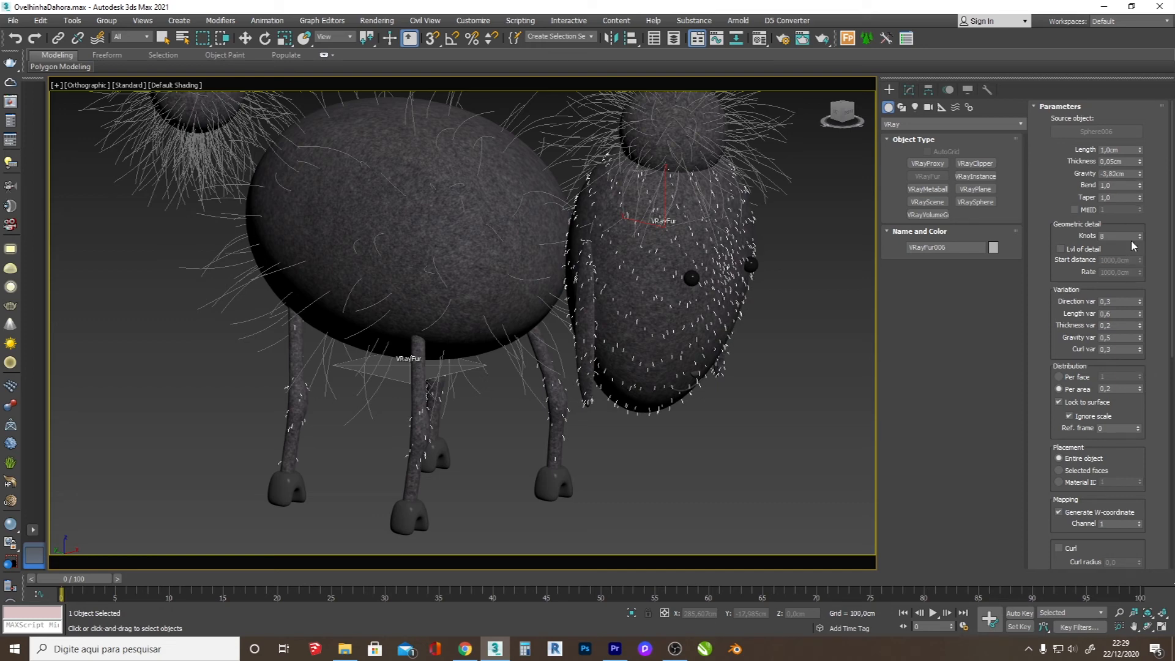
mouse_move(1143, 299)
left_mouse_down()
mouse_move(1147, 273)
mouse_move(1156, 295)
left_mouse_up()
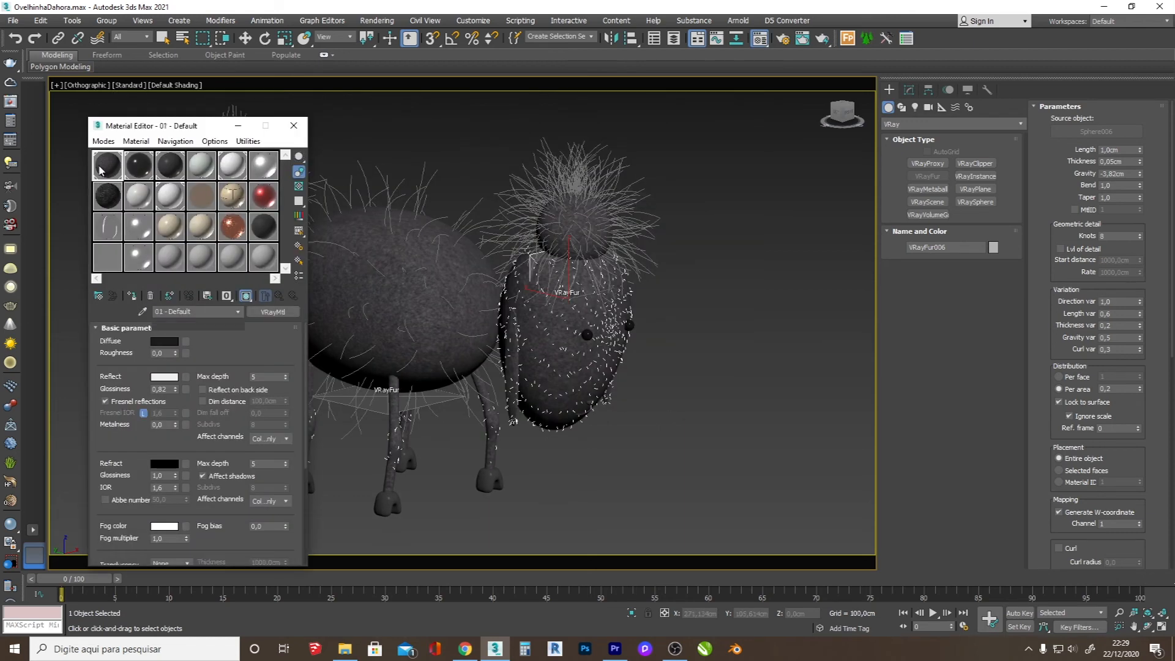
Step: Select the wool fur and inspect the diffuse colour of the white 05 - Default V-Ray material
key("w")
left_click(387, 395)
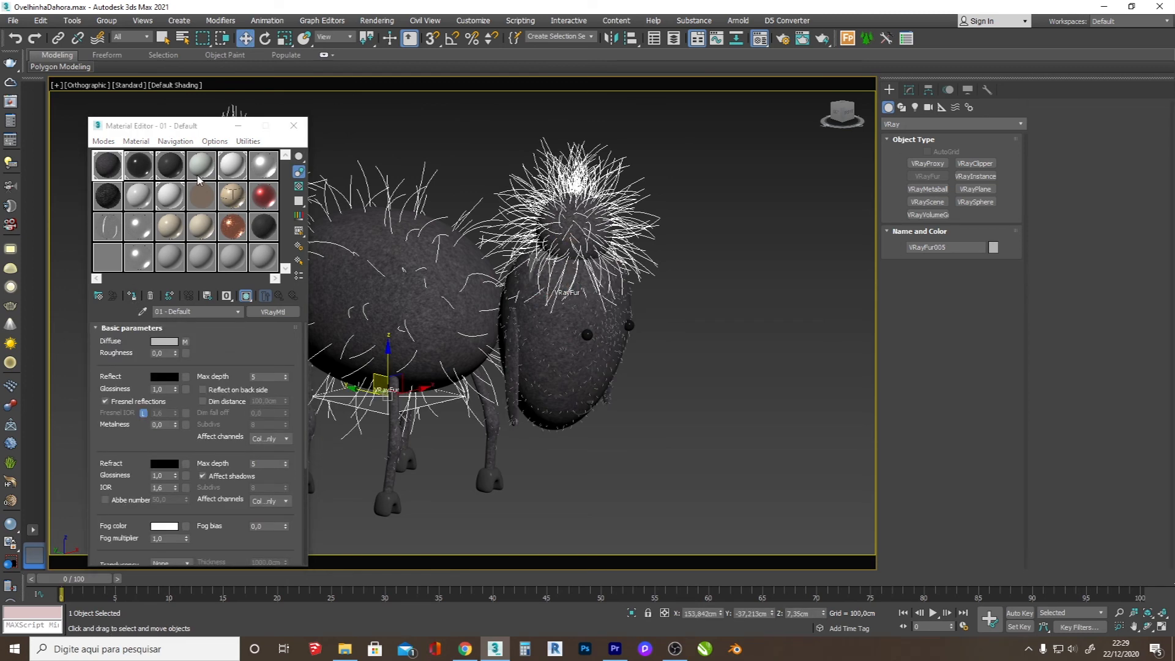
left_click(232, 166)
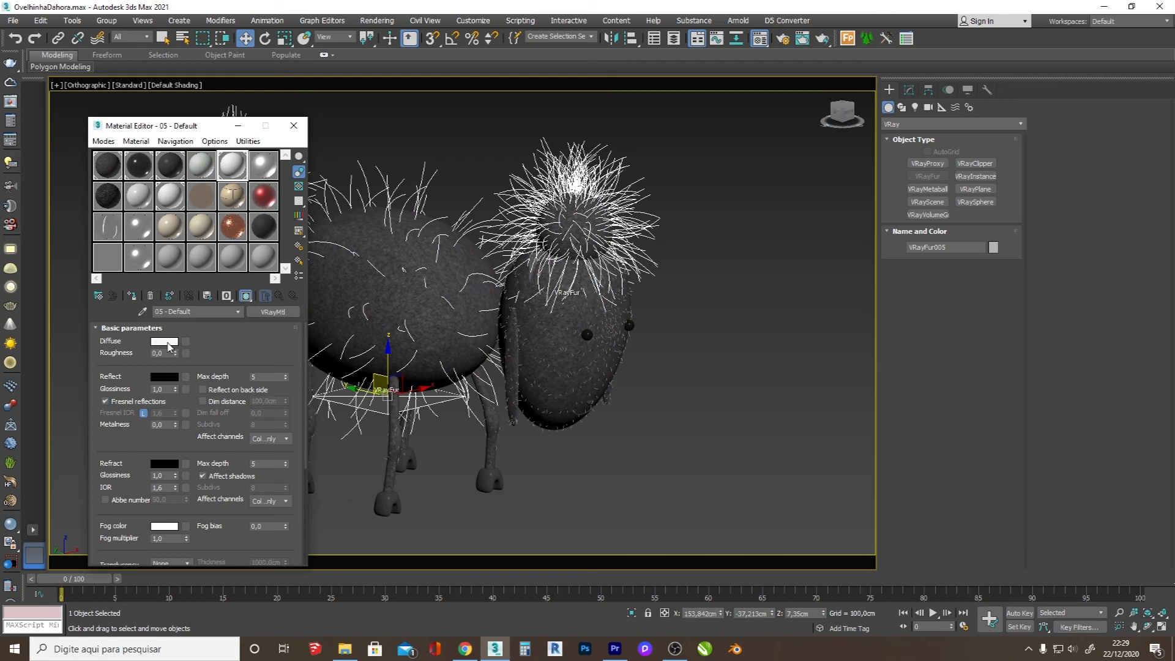
left_click(167, 343)
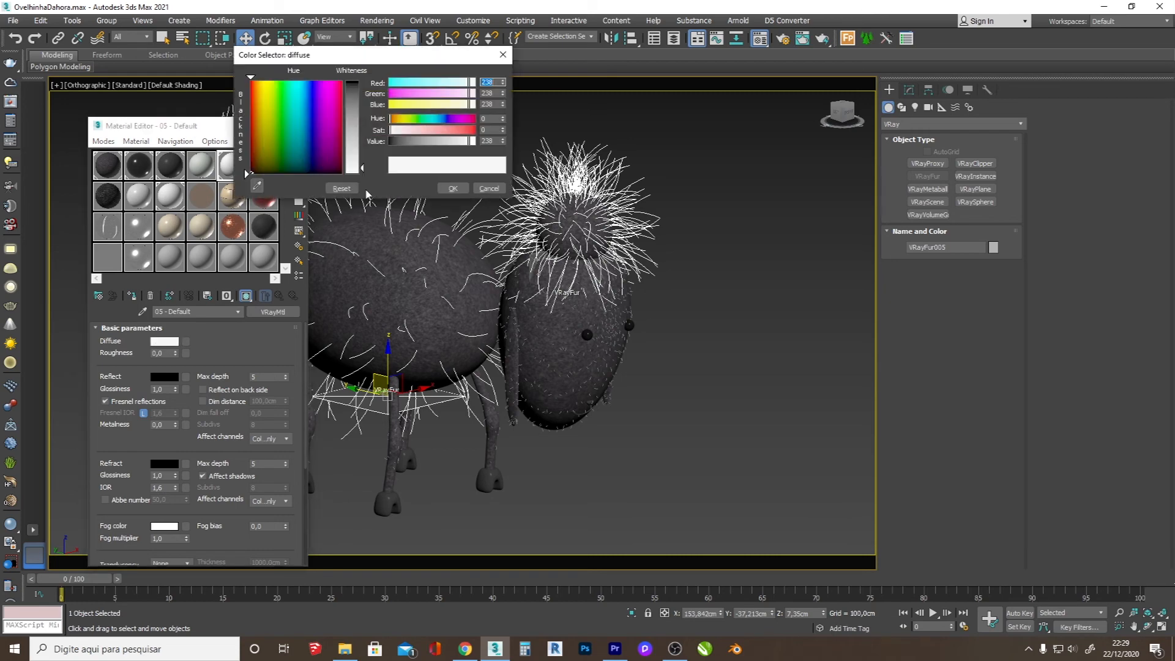
left_click(453, 188)
left_click(294, 125)
Step: Group all the sheep's parts as Ovelha and switch to the PhysCamera001 view
left_click(731, 226)
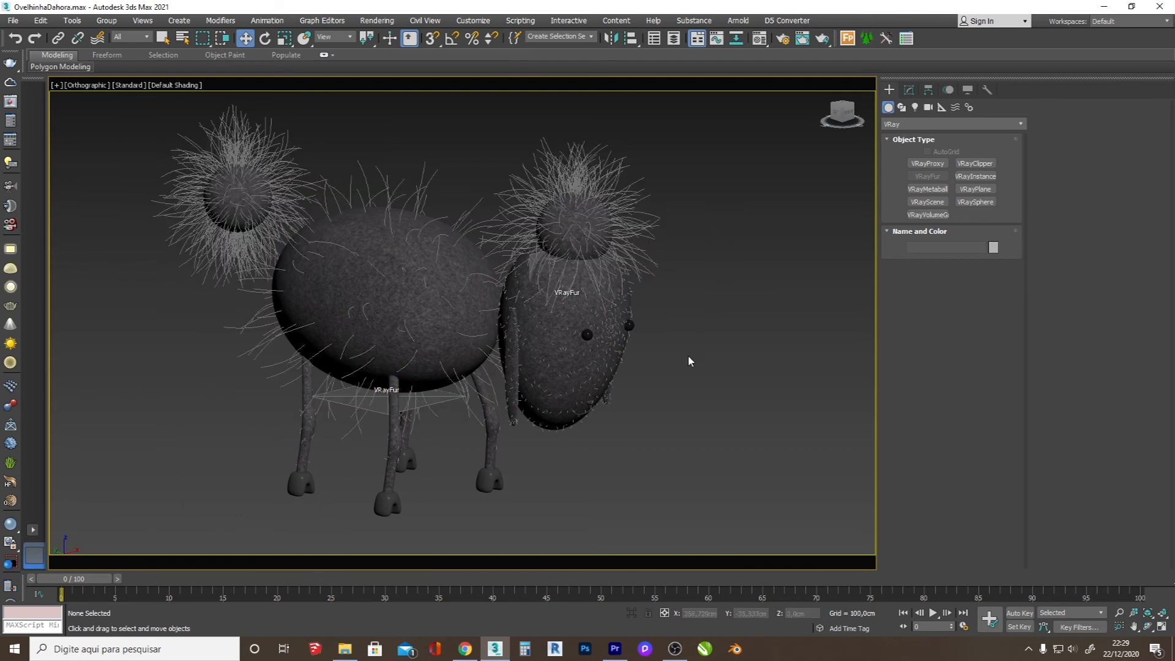
left_click_drag(363, 328, 115, 135)
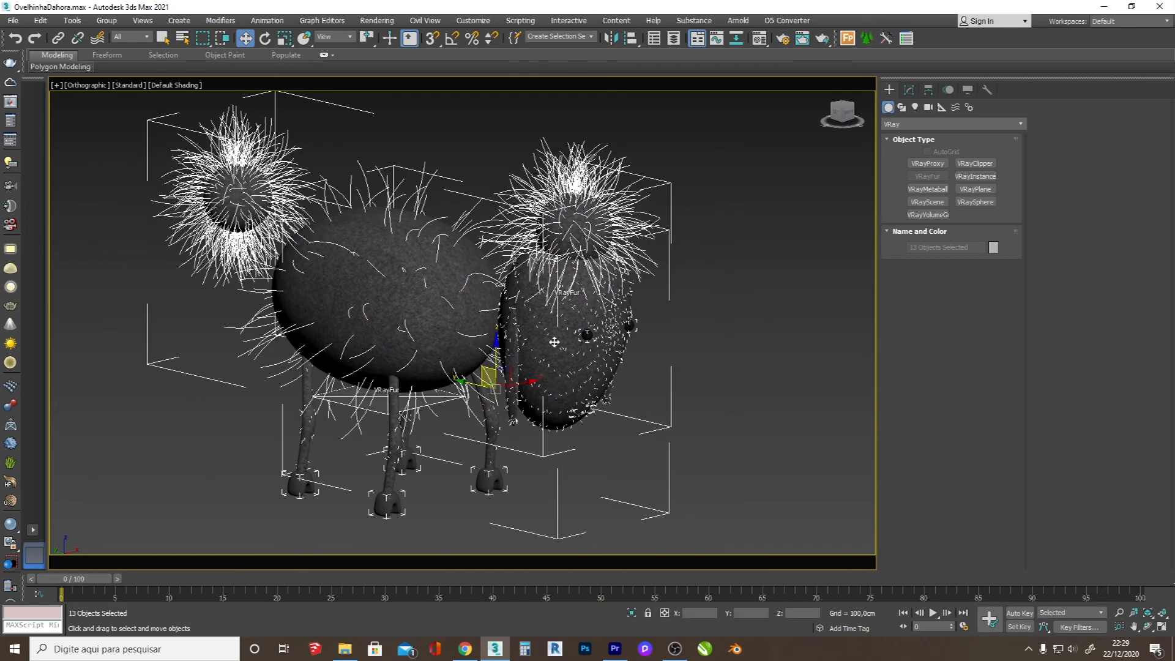
key("c")
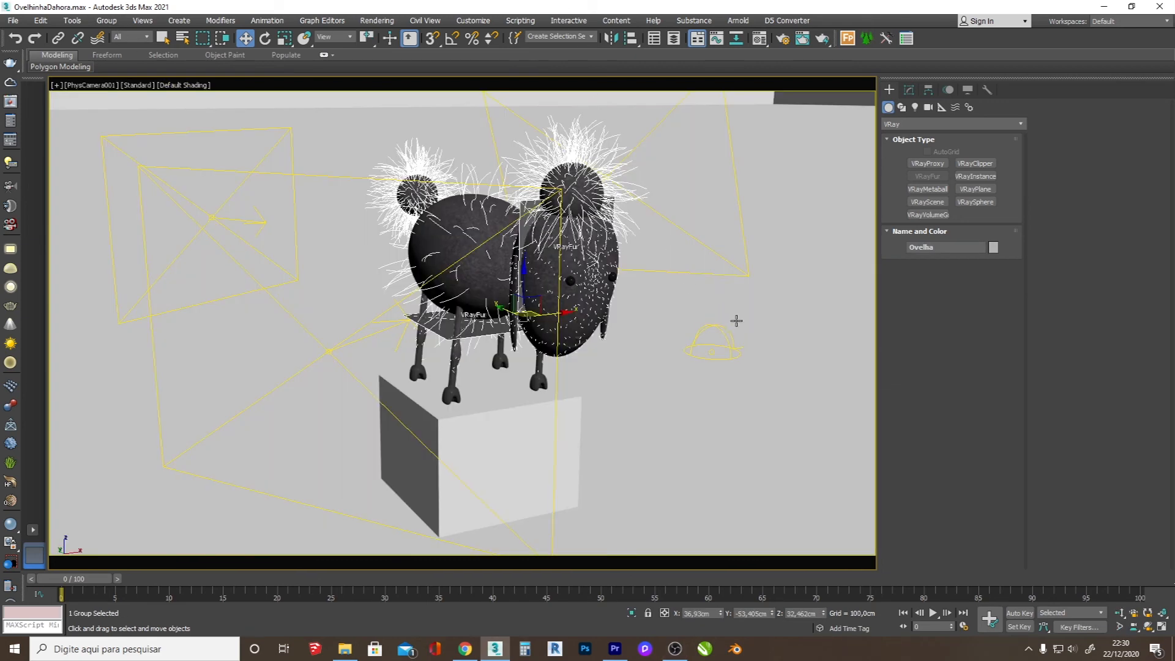
Step: Orbit PhysCamera001 around the sheep and dolly it back to frame the whole scene with its lights
left_click(682, 414)
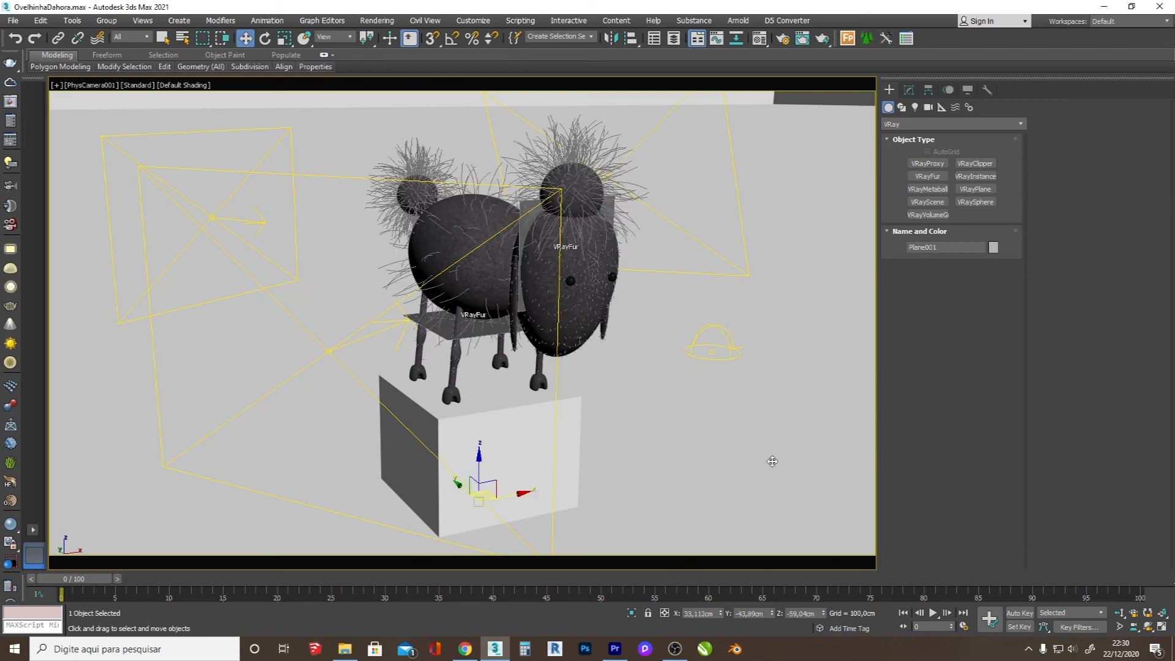
left_click(1151, 629)
left_click_drag(732, 444, 307, 443)
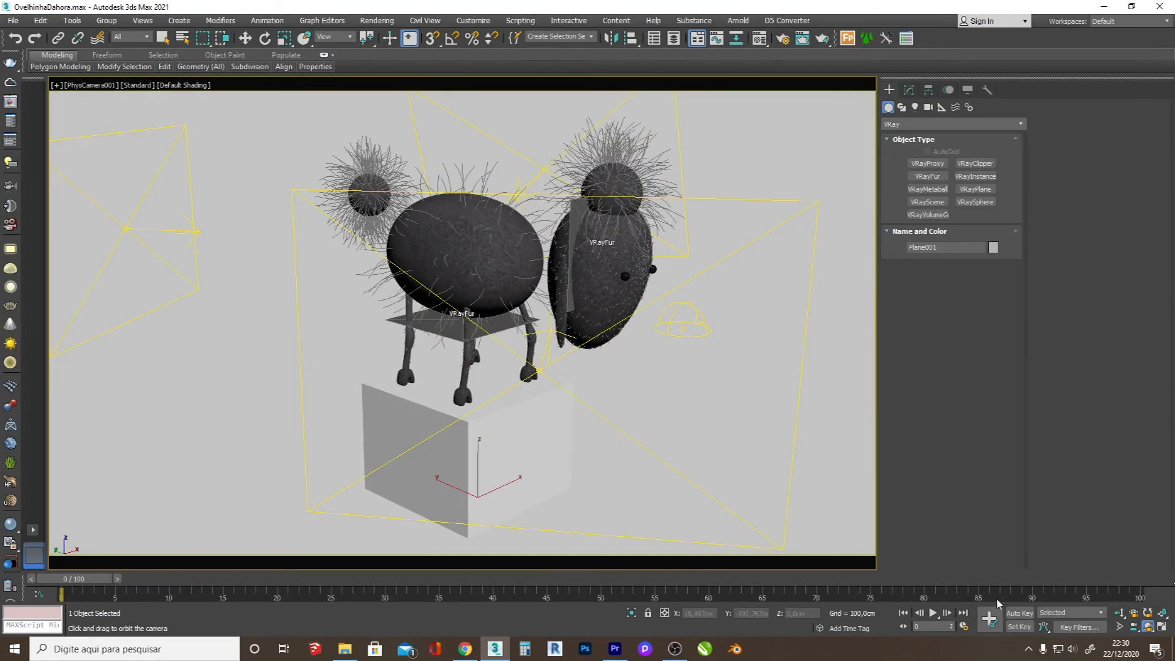
left_click(1119, 612)
left_click_drag(500, 441, 518, 341)
key("w")
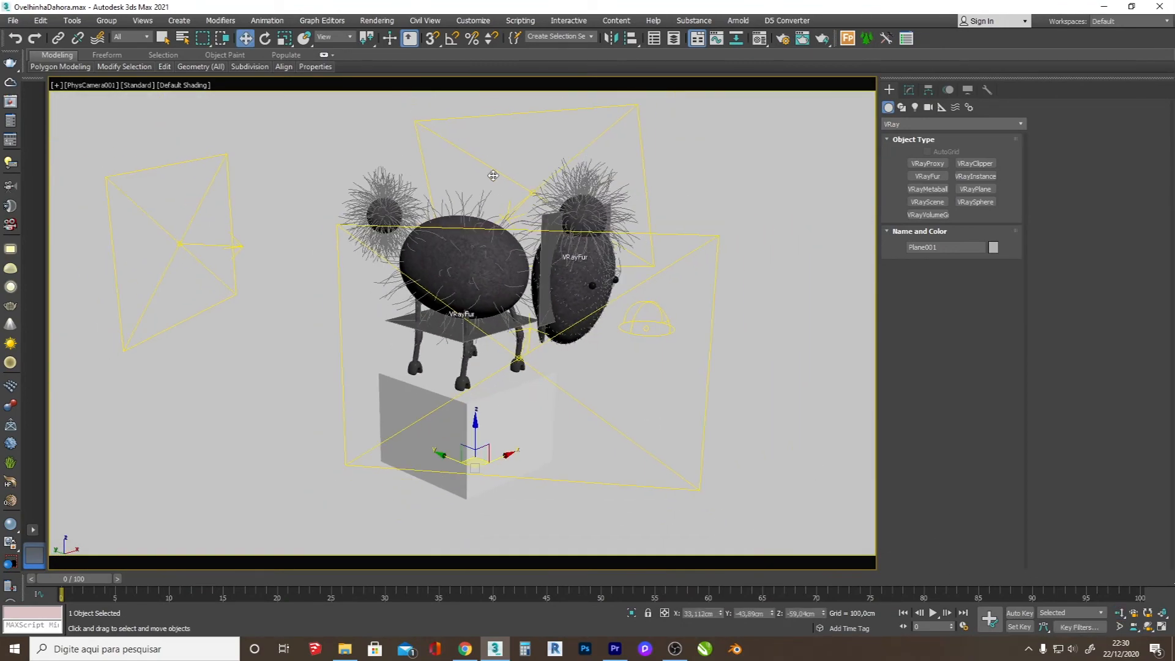
Step: Review the multiplier, colour and visibility options of the three V-Ray plane lights and the dome light
left_click(493, 169)
left_click(910, 90)
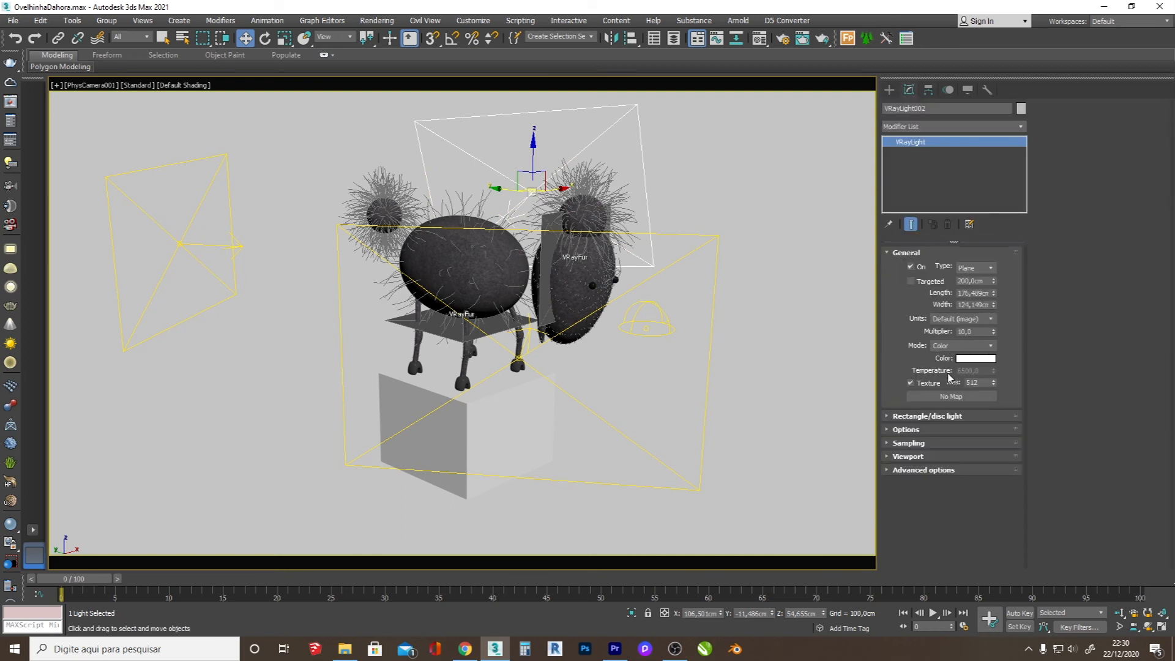
left_click(914, 431)
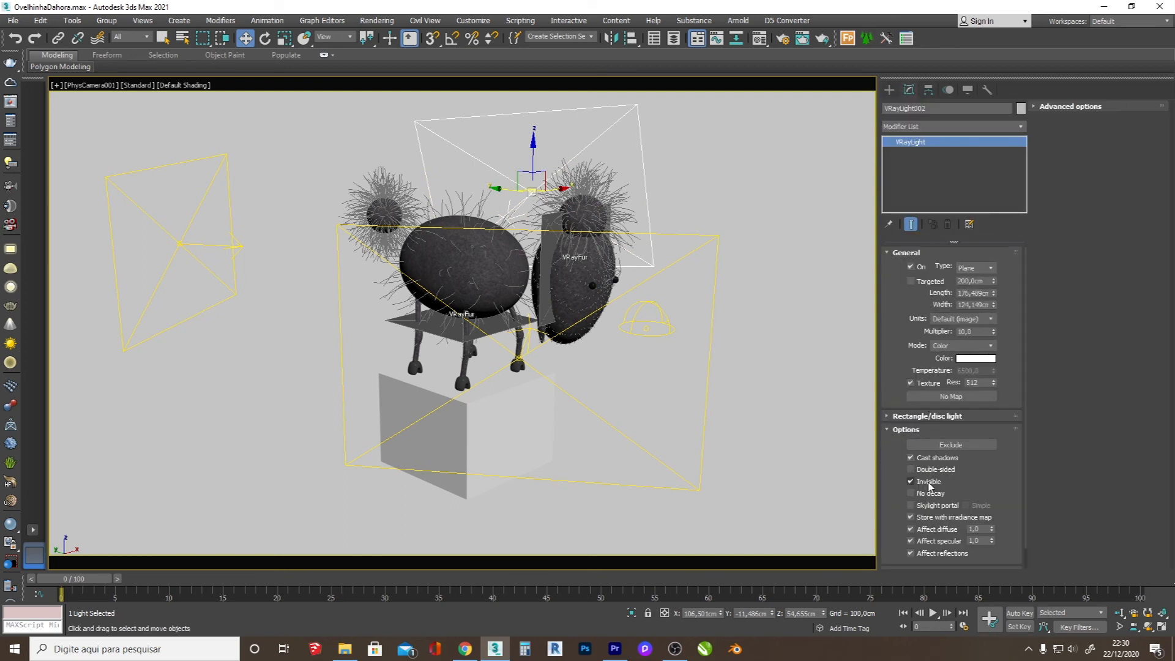
left_click(889, 90)
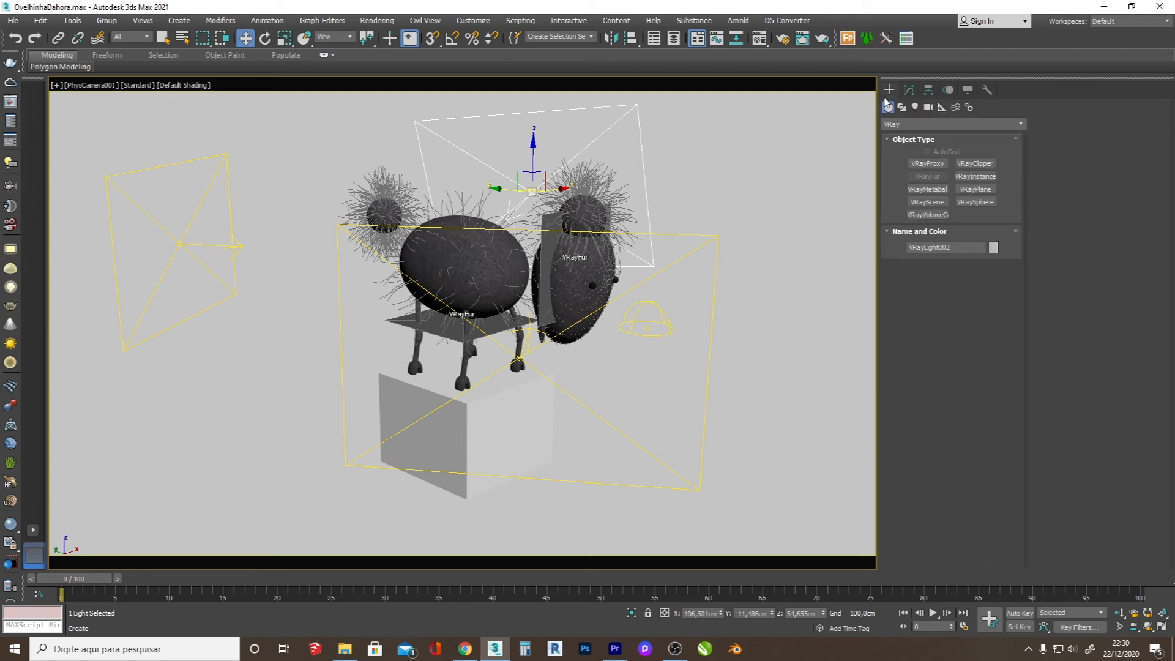
left_click(647, 336)
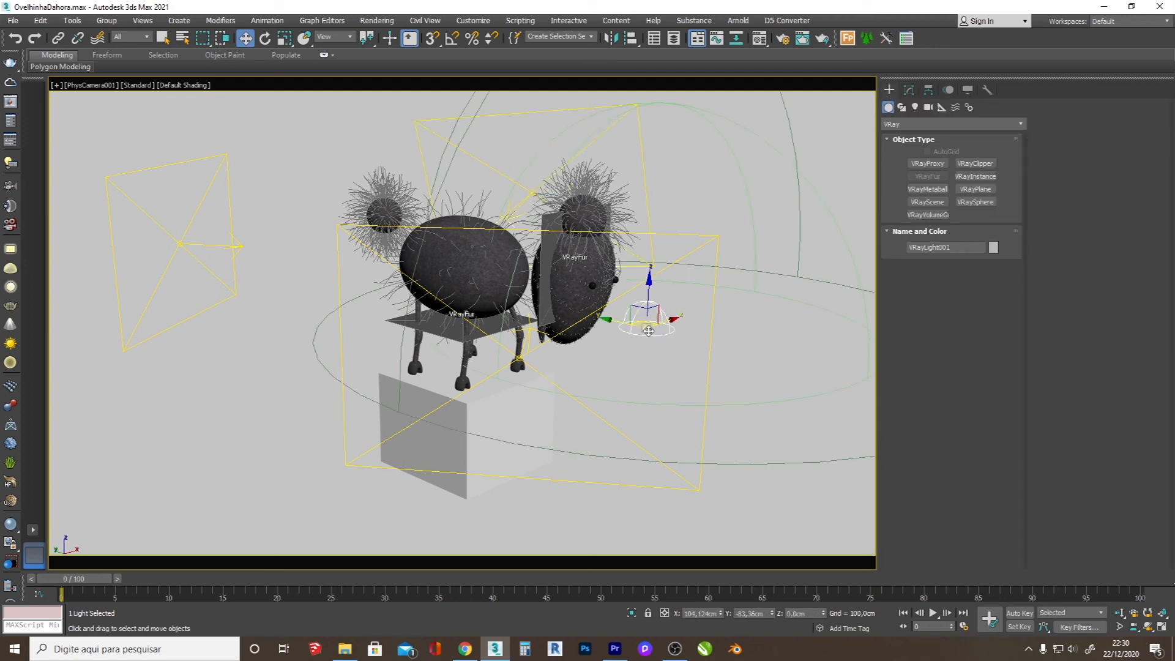
left_click(908, 90)
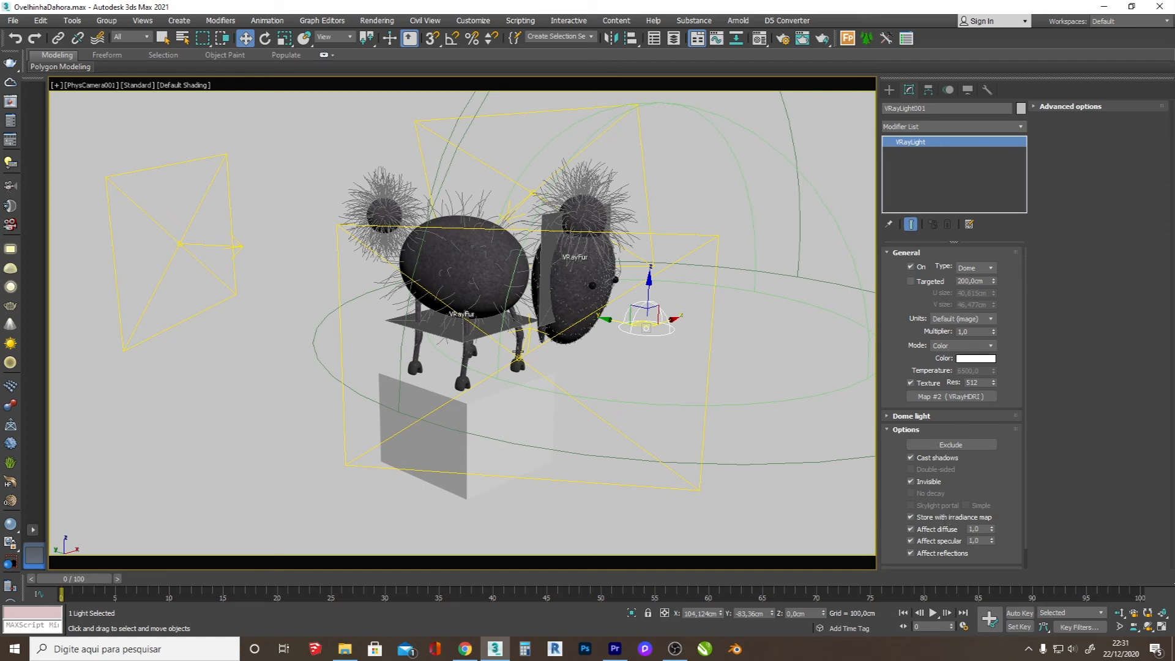
left_click(521, 353)
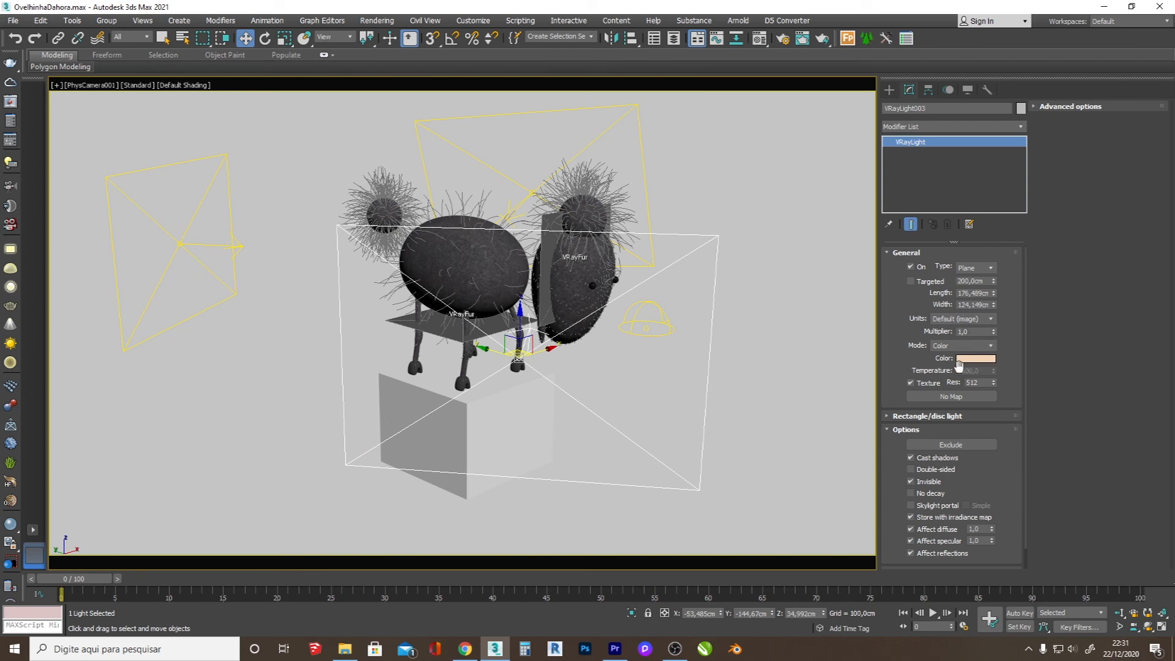
left_click(213, 245)
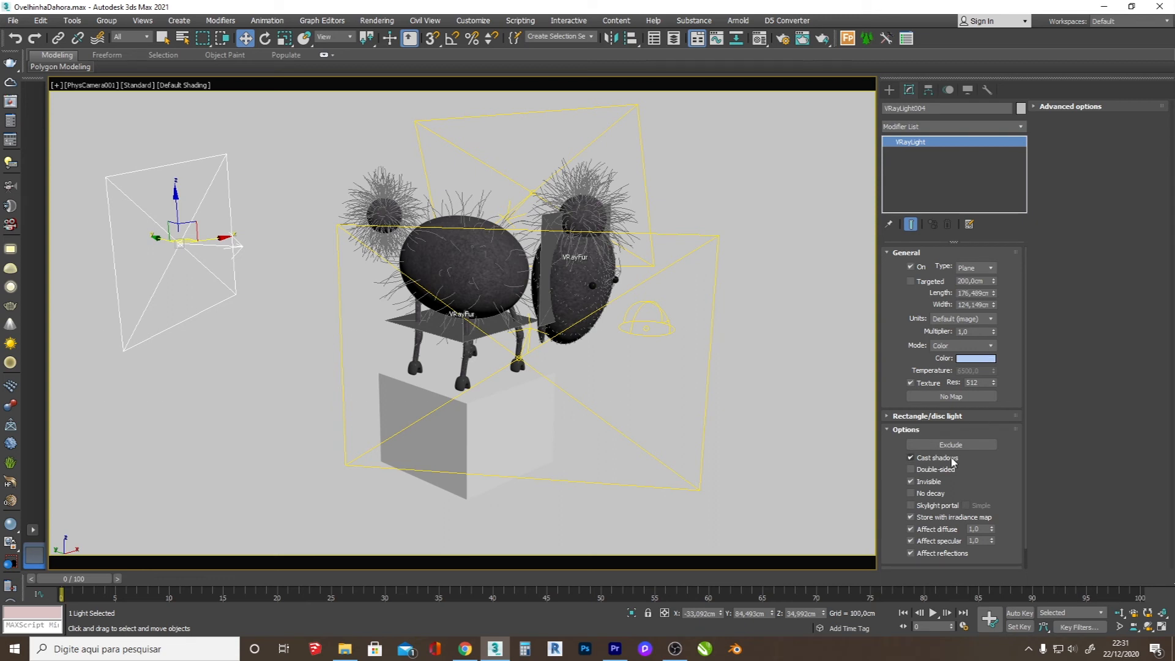
left_click(890, 91)
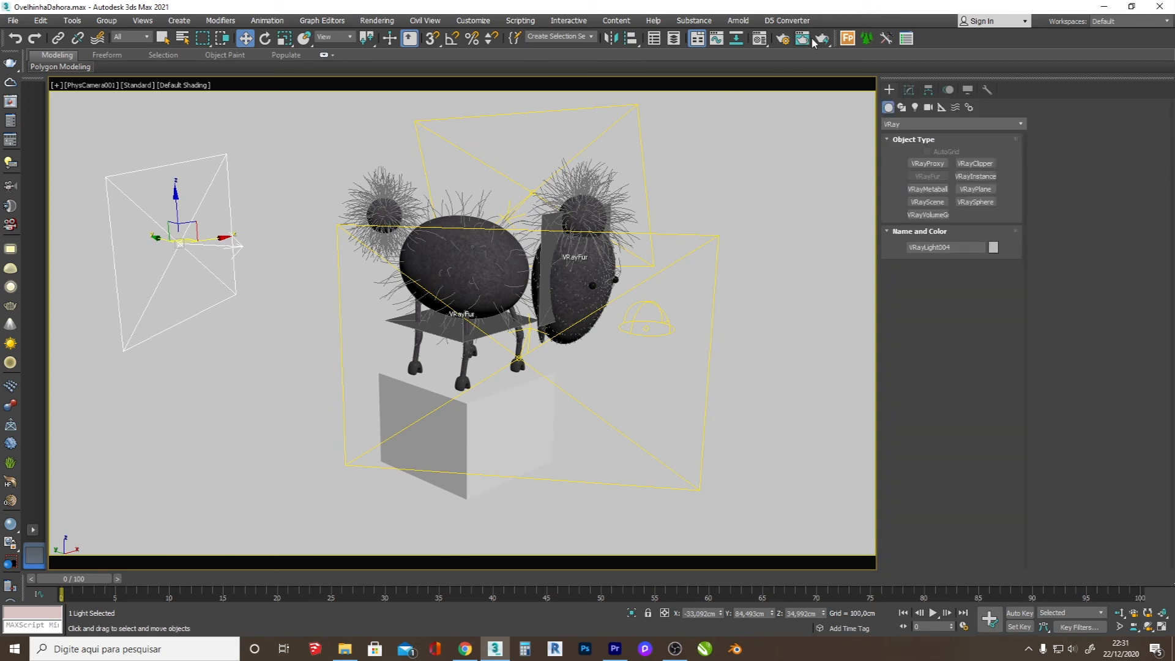
Step: Review the V-Ray, global illumination and common output settings in Render Setup for the PhysCamera001 view
left_click(784, 38)
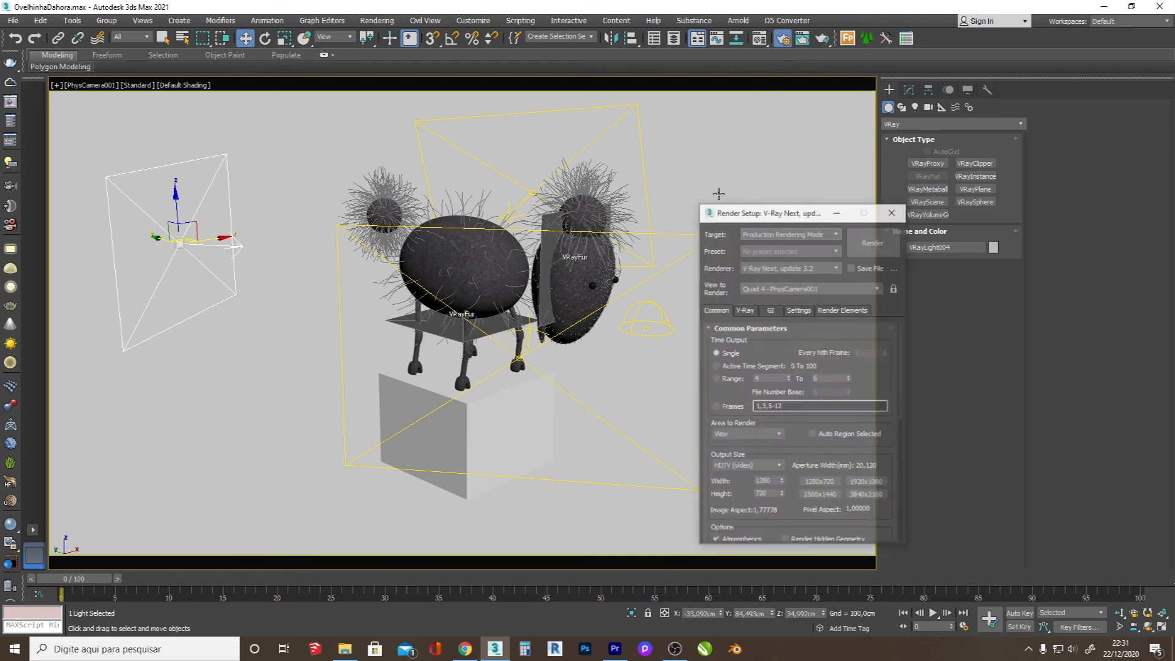
left_click(745, 310)
left_click(779, 310)
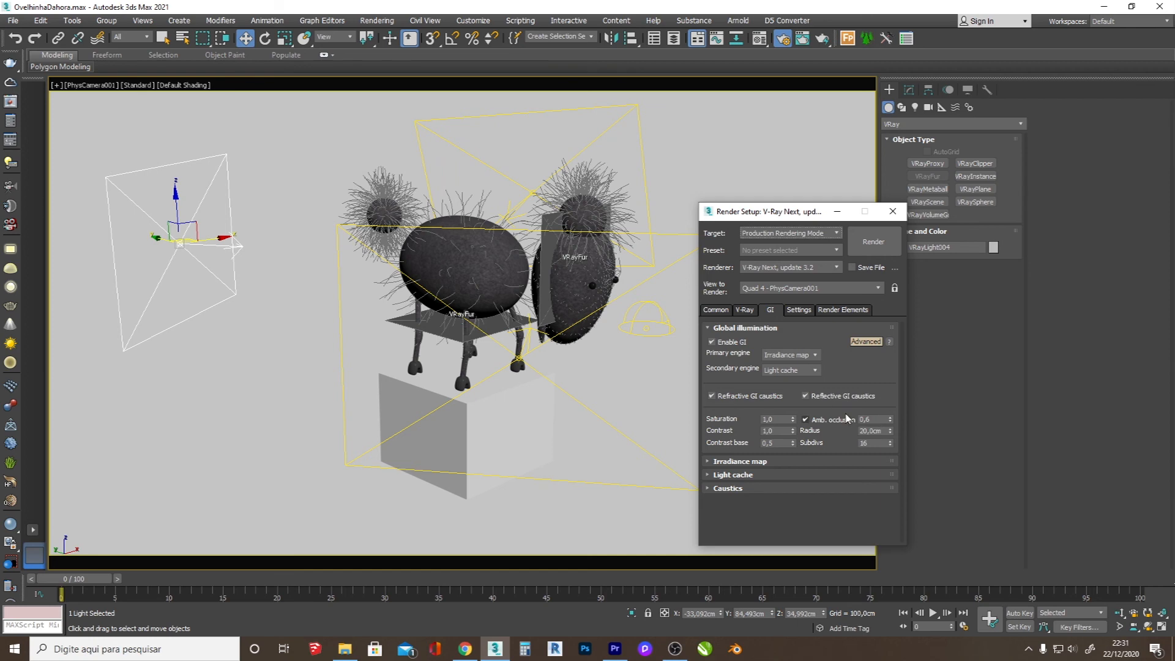
left_click(710, 310)
Step: Render the sheep scene from PhysCamera001 with V-Ray and close the frame buffer
left_click(873, 242)
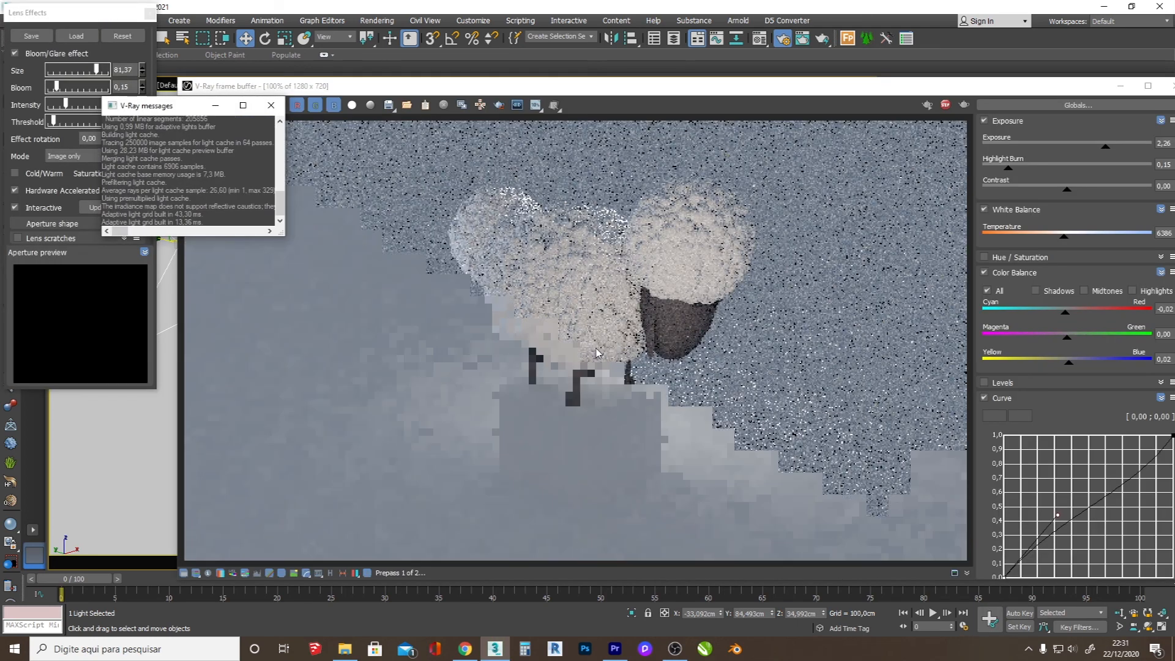
left_click(615, 320)
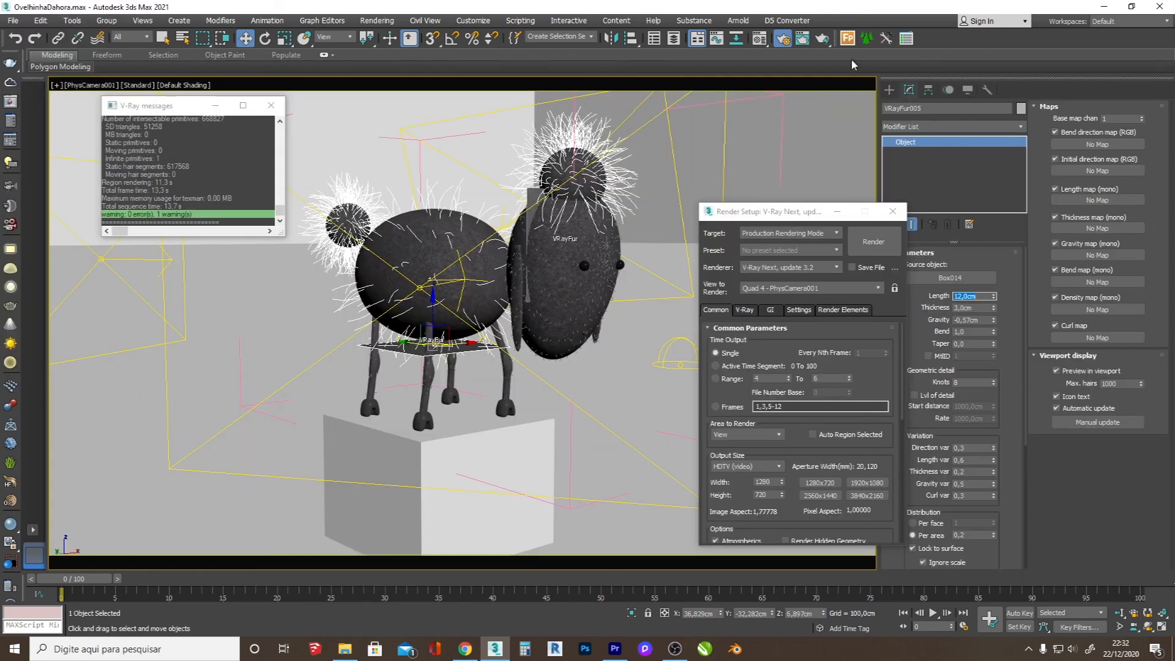
left_click(882, 242)
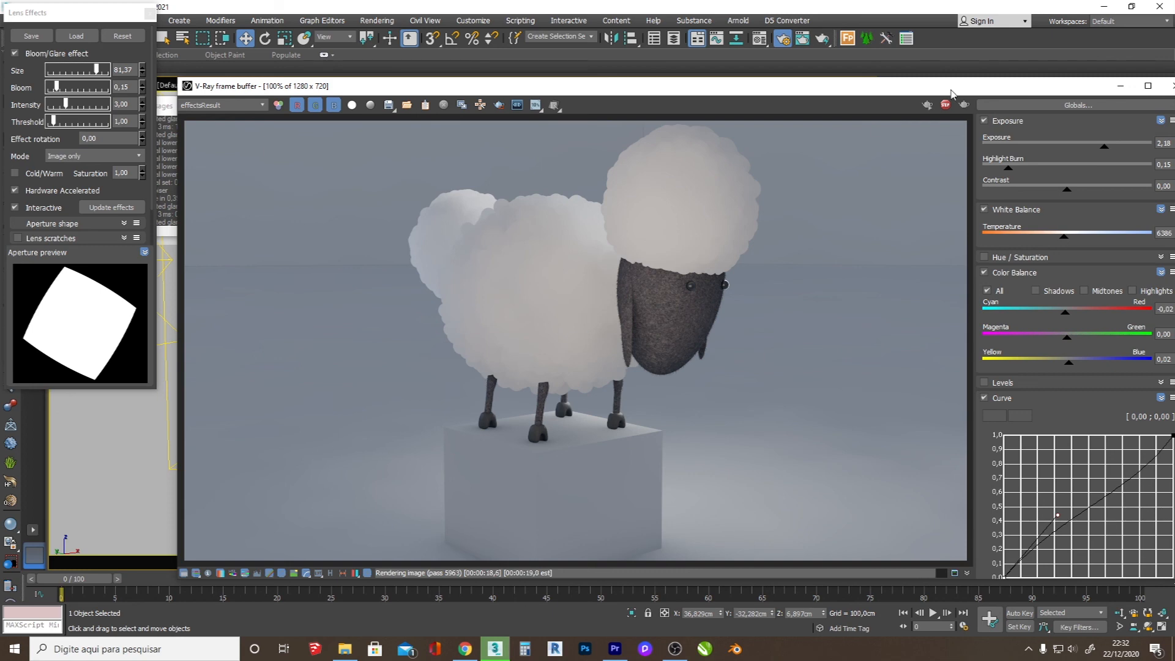
left_click(1170, 86)
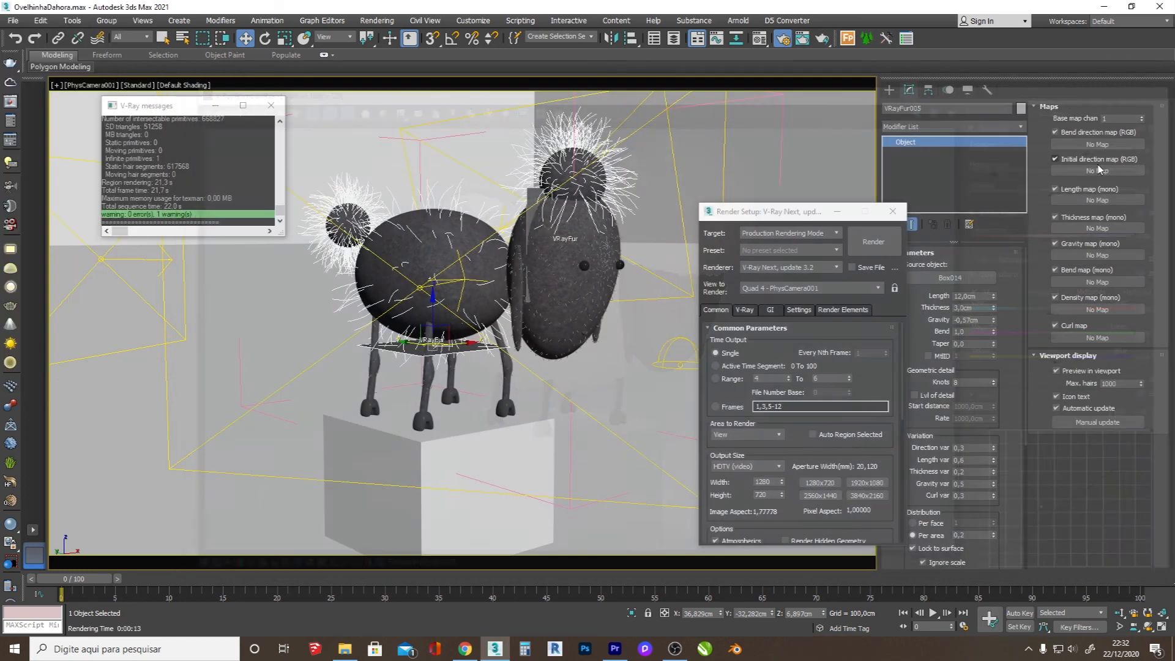
Step: Dolly, orbit and truck PhysCamera001 into a close-up that shows the sheep's face from the front
left_click(1122, 618)
left_click_drag(404, 359, 398, 294)
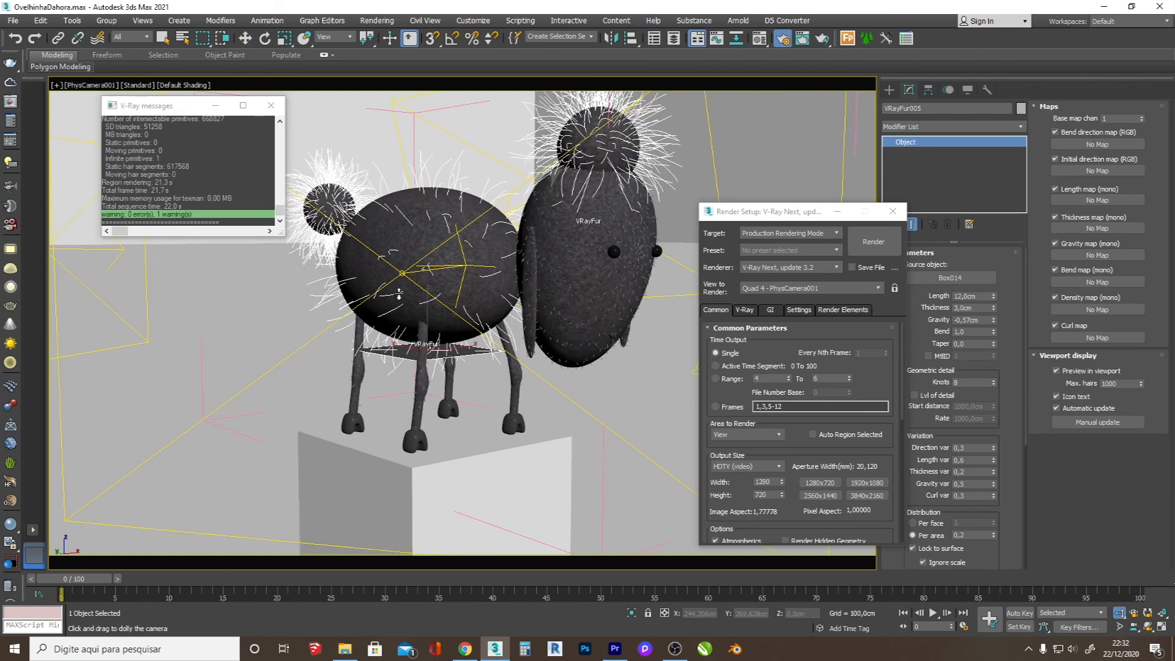
left_click(1148, 626)
left_click_drag(572, 395, 524, 421)
left_click(1133, 626)
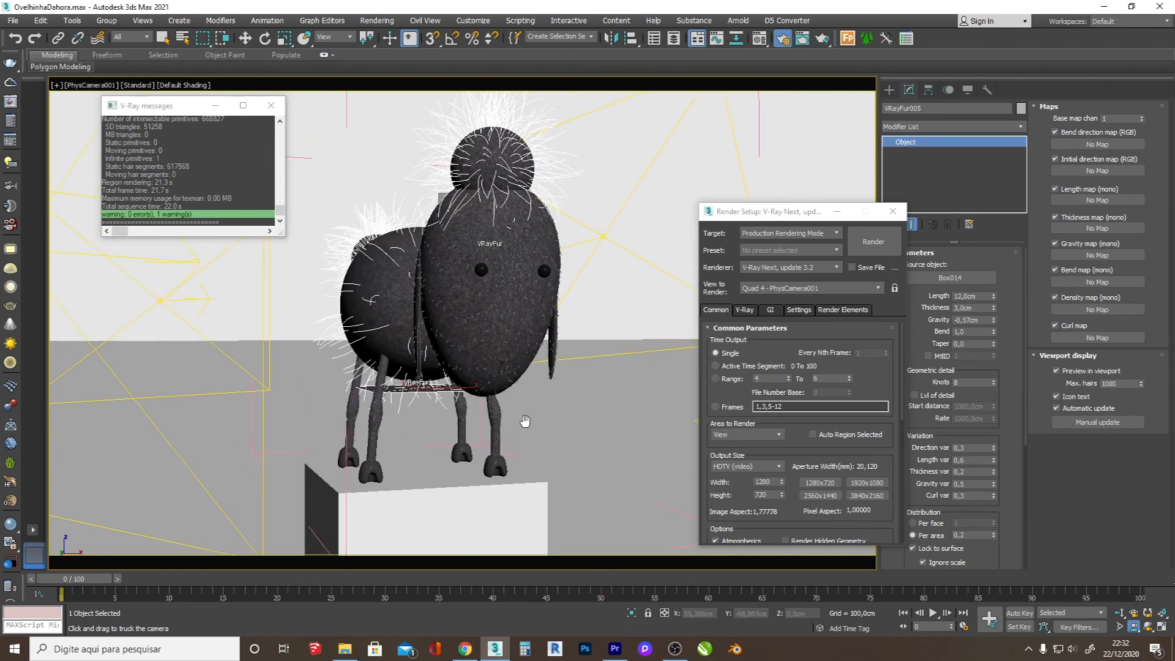
left_click(1120, 613)
left_click_drag(602, 440, 603, 406)
left_click(1134, 626)
left_click_drag(529, 365, 504, 414)
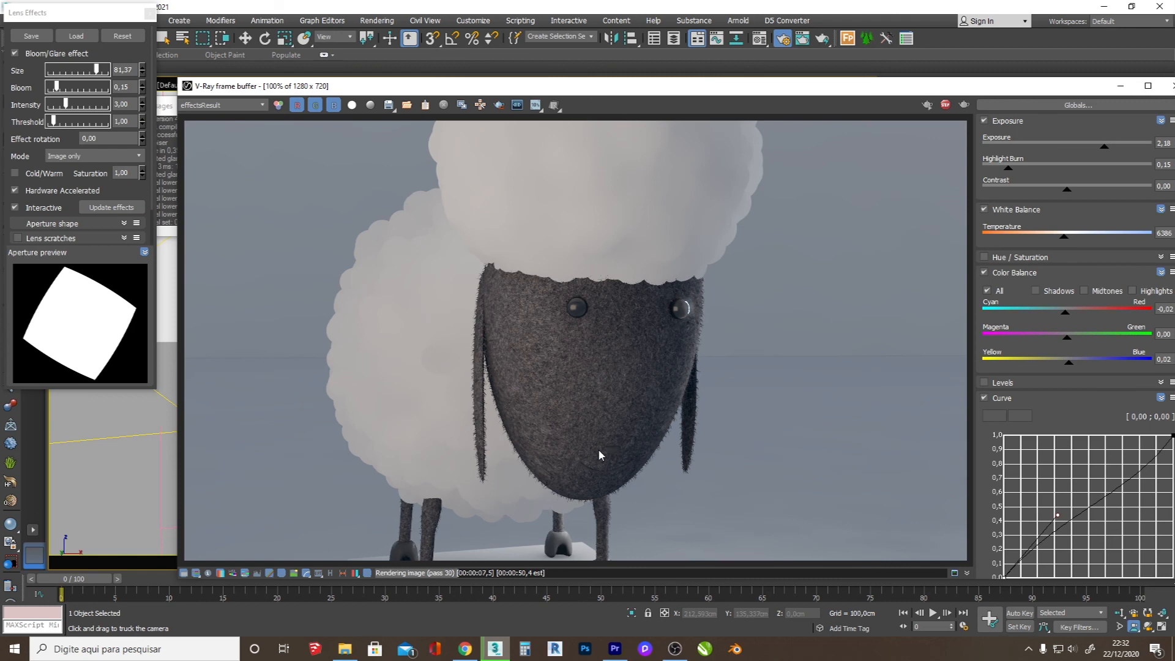